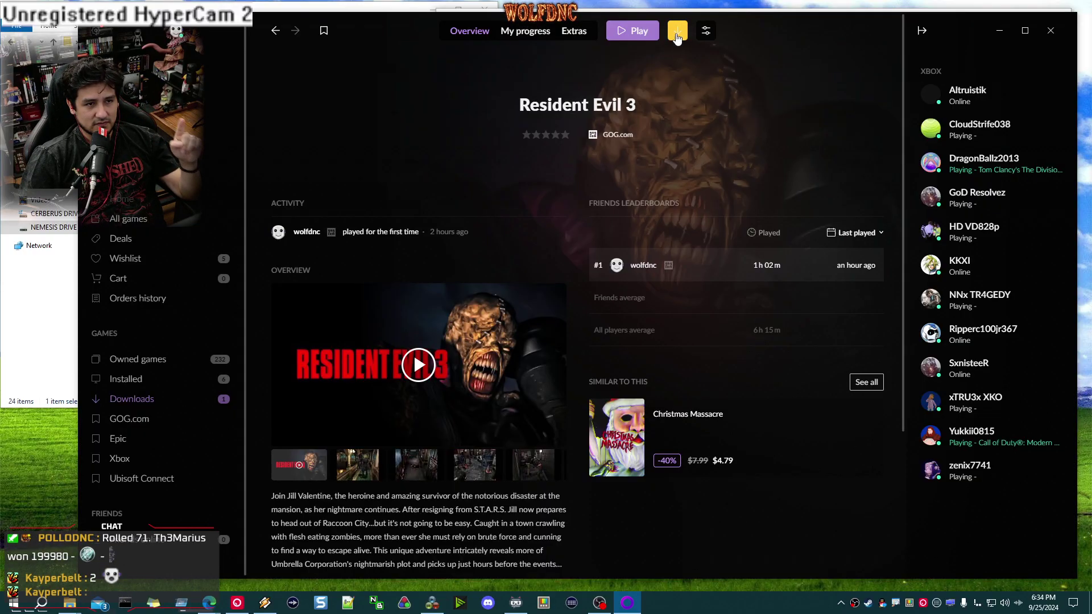
Delete the Resident Evil 3 and Resident Evil 3 Mercenaries entries from the DXWnd game list
click(1000, 30)
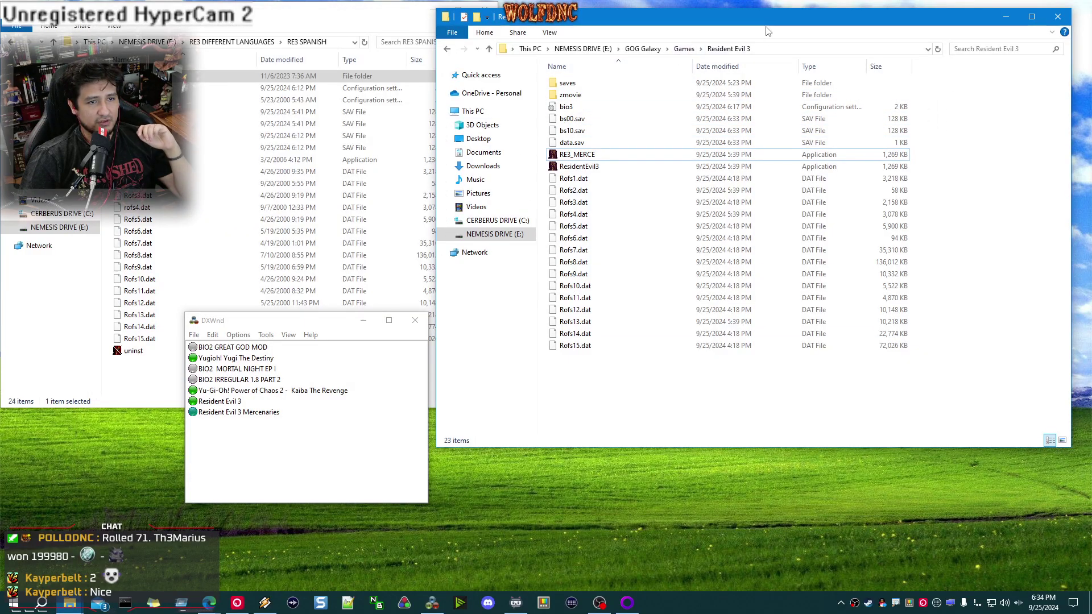
drag(766, 22, 776, 47)
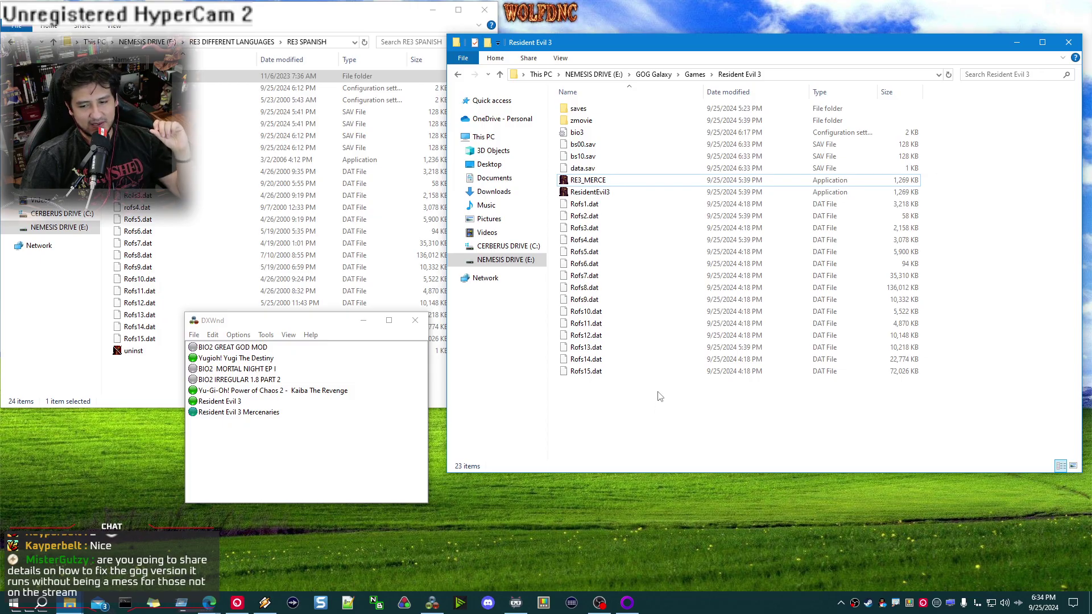
click(227, 402)
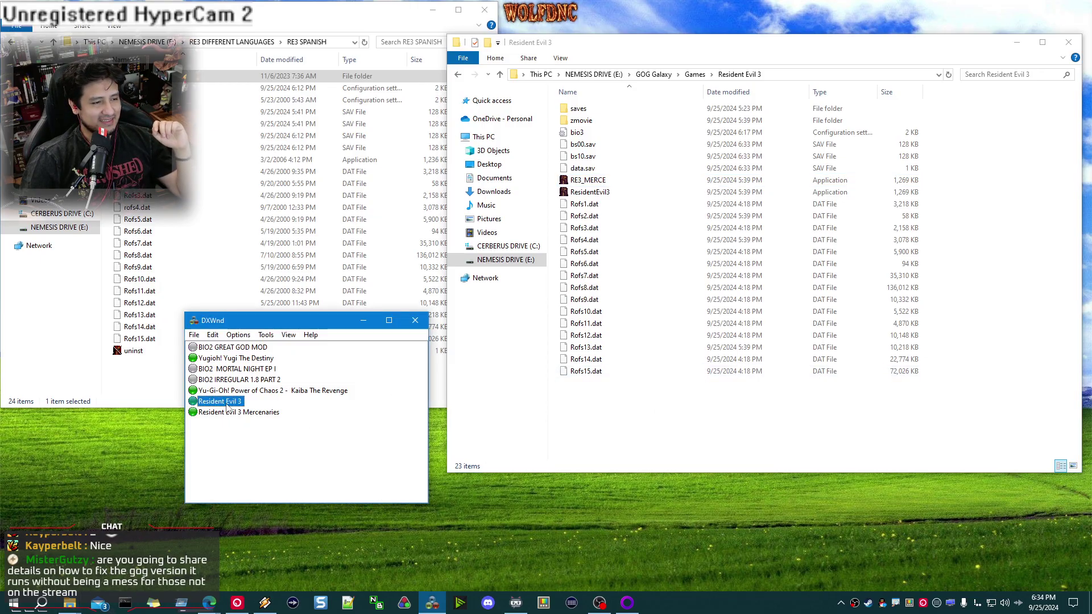
right_click(227, 403)
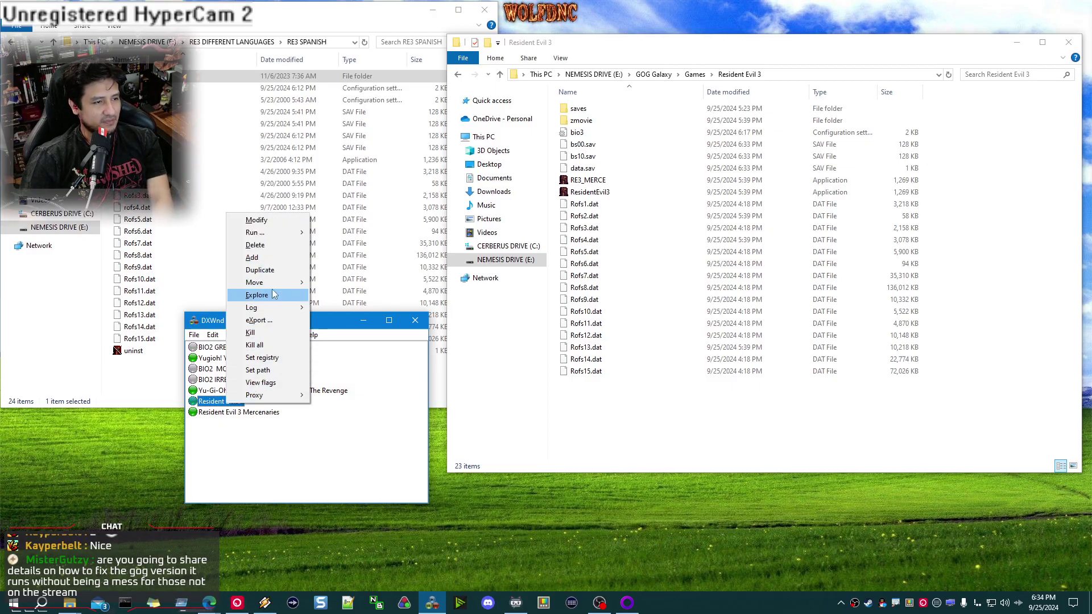
click(255, 245)
click(532, 329)
right_click(251, 401)
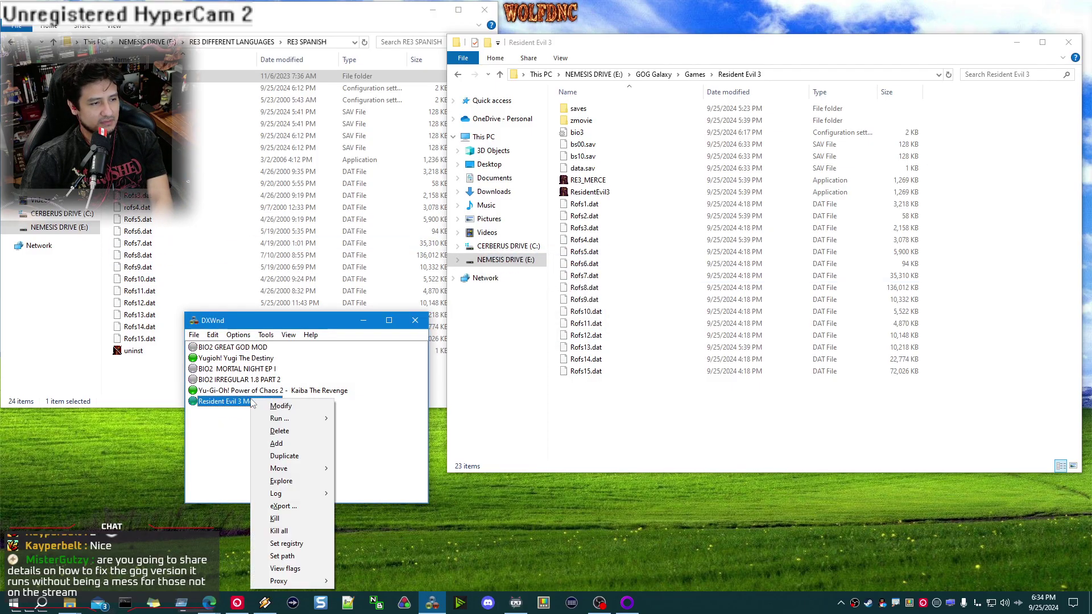
click(280, 431)
click(532, 329)
Switch to GOG Galaxy and confirm Español as the language in Resident Evil 3's installation configuration
click(627, 602)
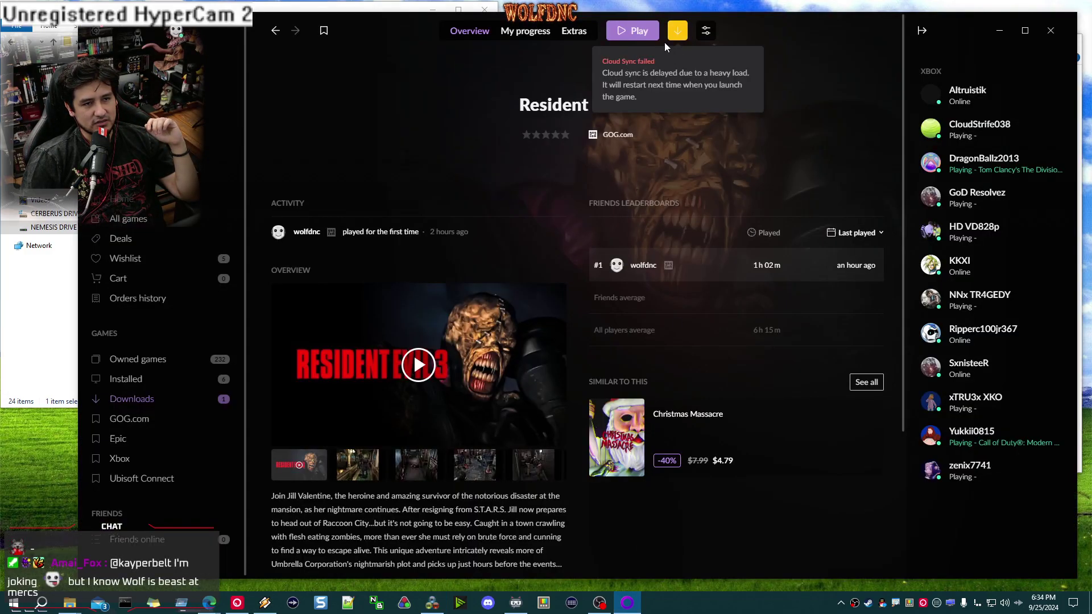
click(706, 31)
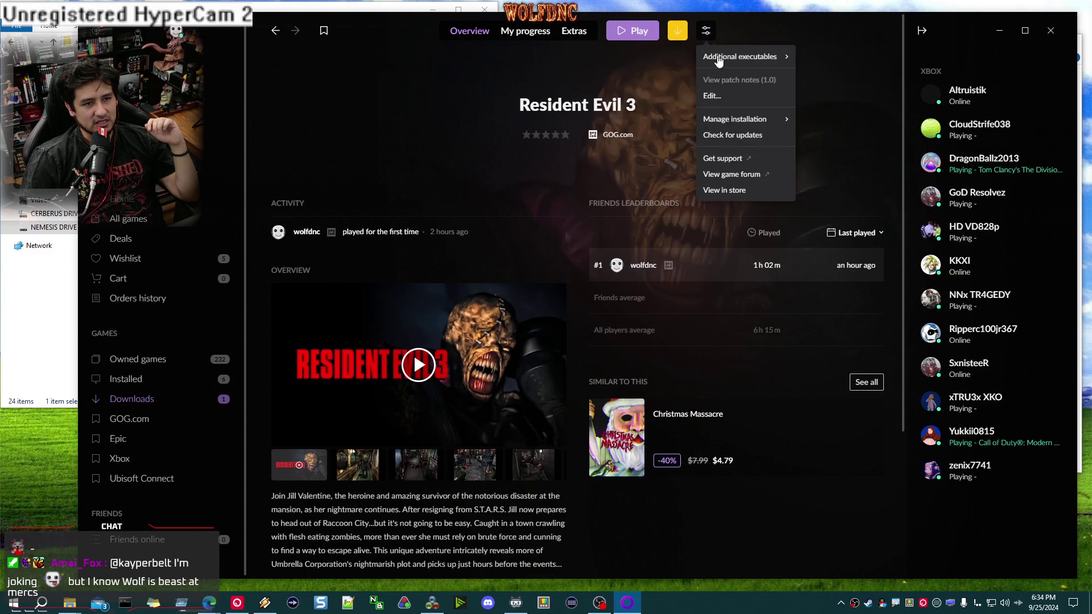
mouse_move(737, 115)
click(822, 116)
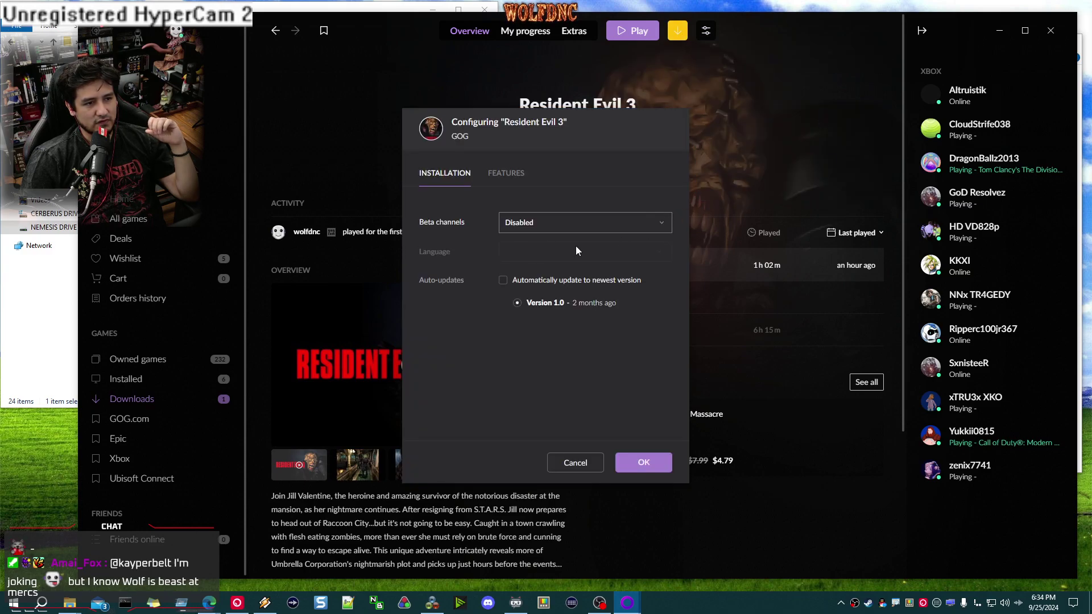
click(549, 252)
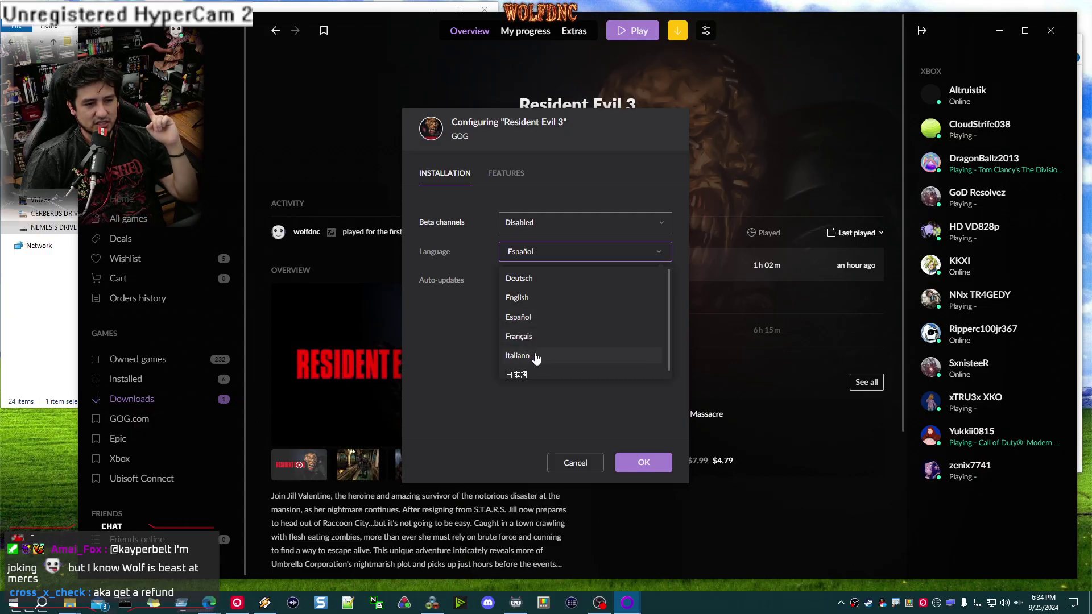
scroll(537, 360, down, 1)
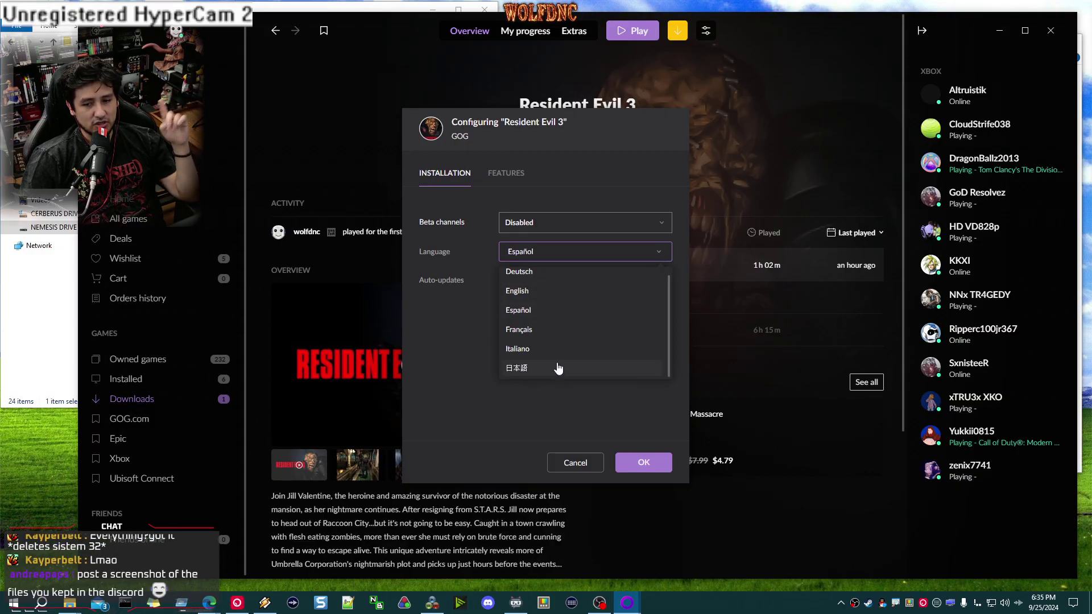
click(530, 311)
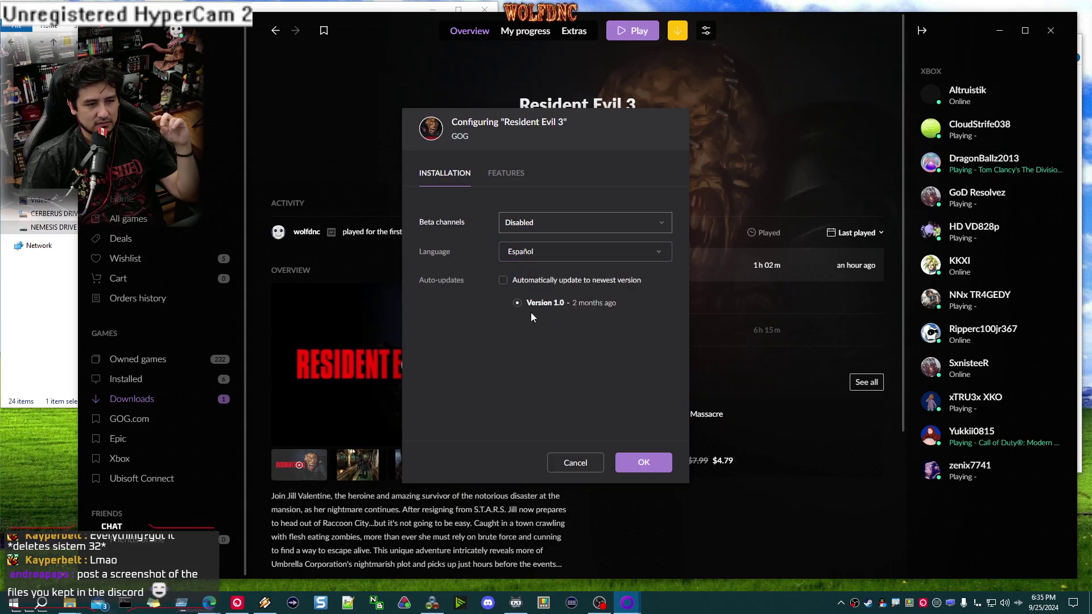
click(644, 463)
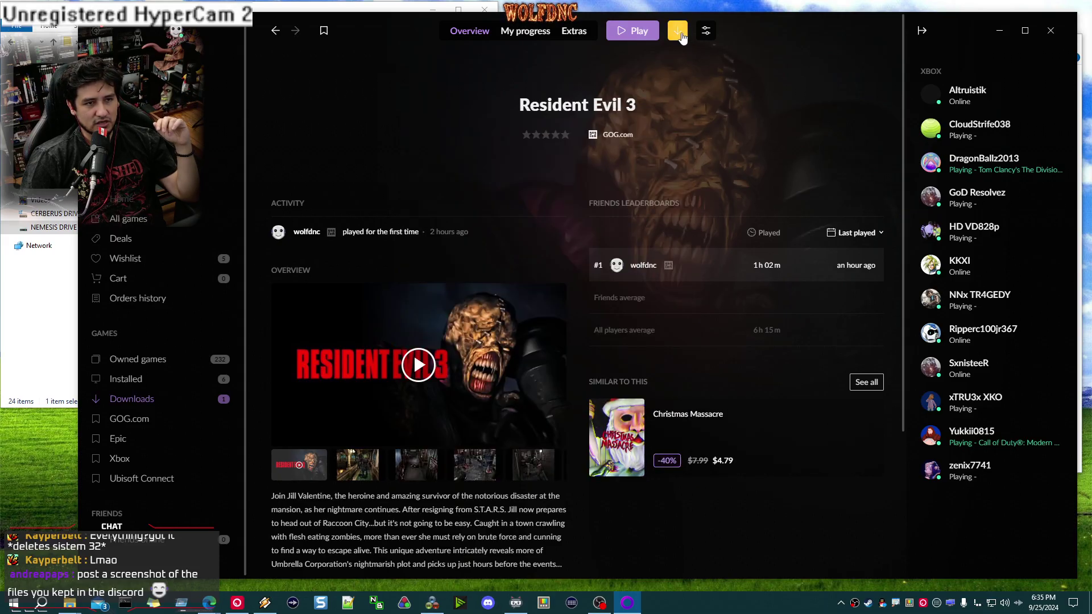
Try to change the Resident Evil 3 installation language to Italiano
click(706, 31)
mouse_move(762, 120)
click(821, 120)
click(557, 252)
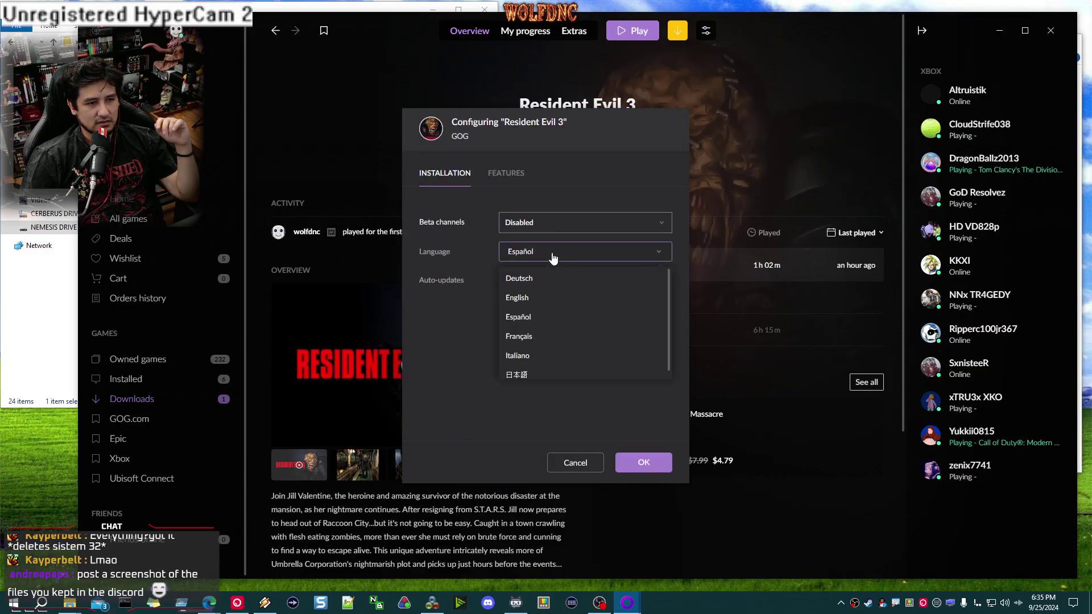
click(533, 354)
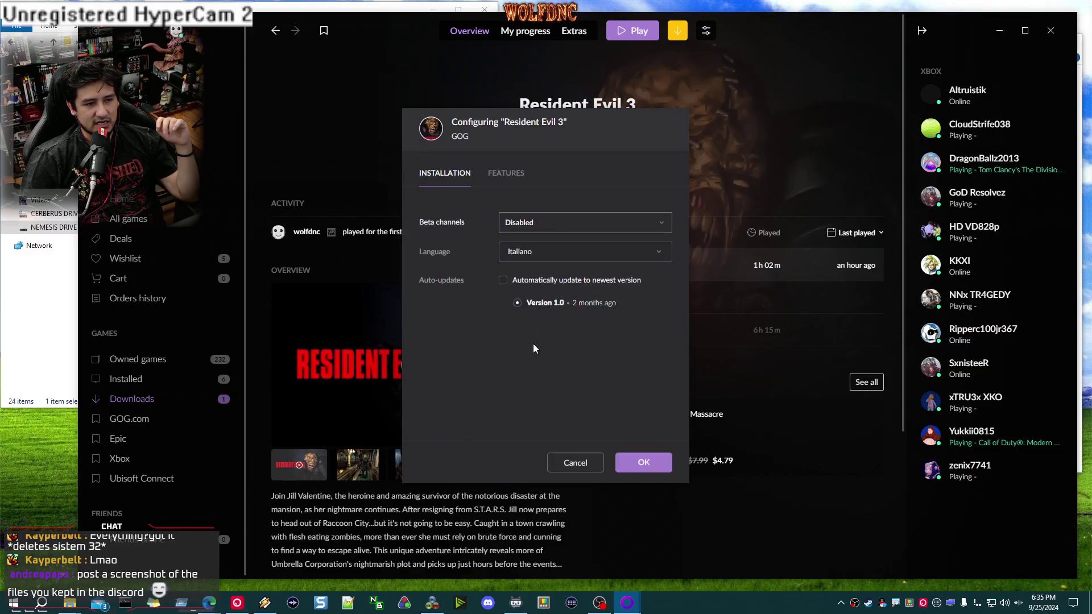
click(644, 462)
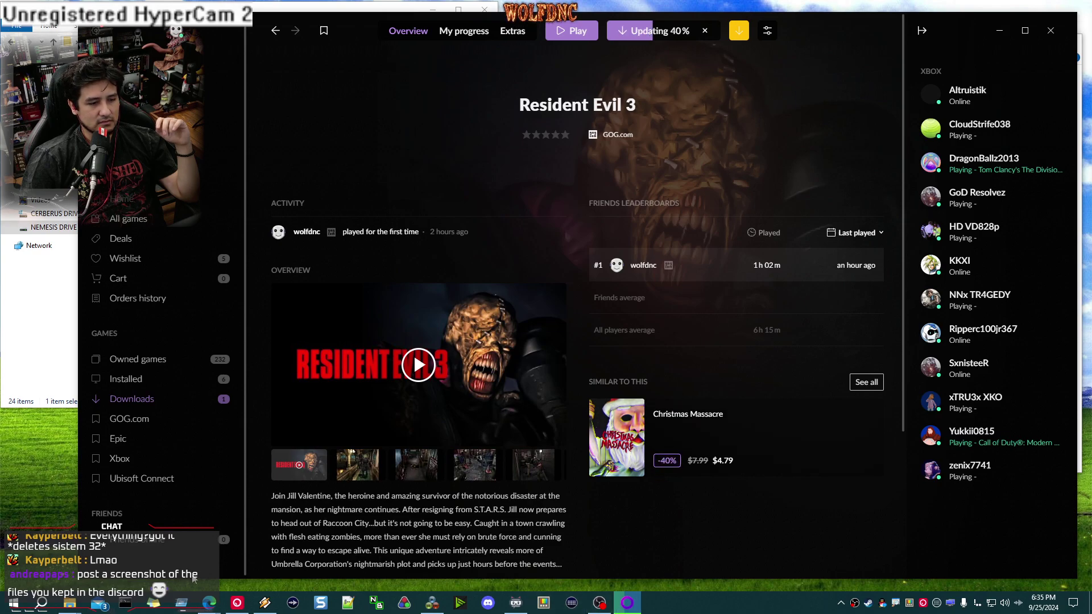
Bring up the Resident Evil 3 game folder in File Explorer and examine its updated files
mouse_move(78, 608)
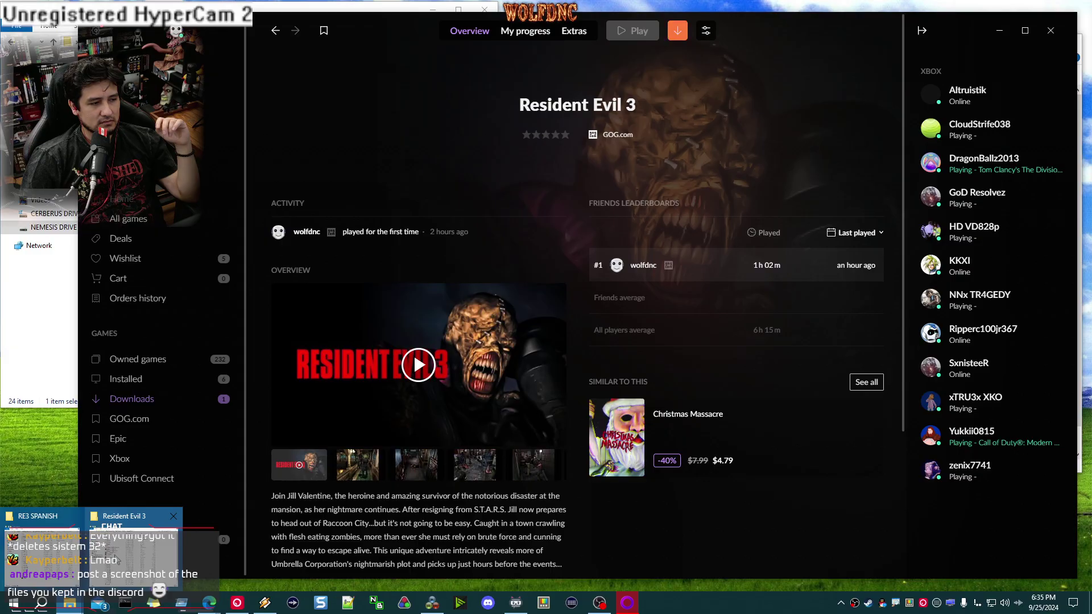
click(121, 559)
drag(825, 49, 683, 111)
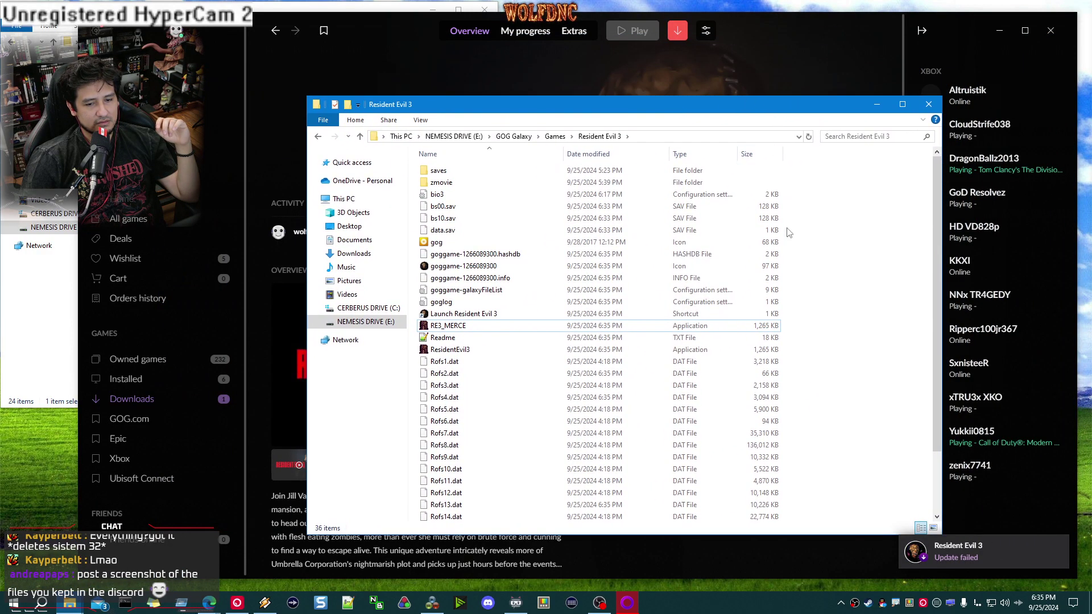
scroll(758, 478, down, 2)
scroll(758, 475, up, 2)
scroll(858, 387, down, 1)
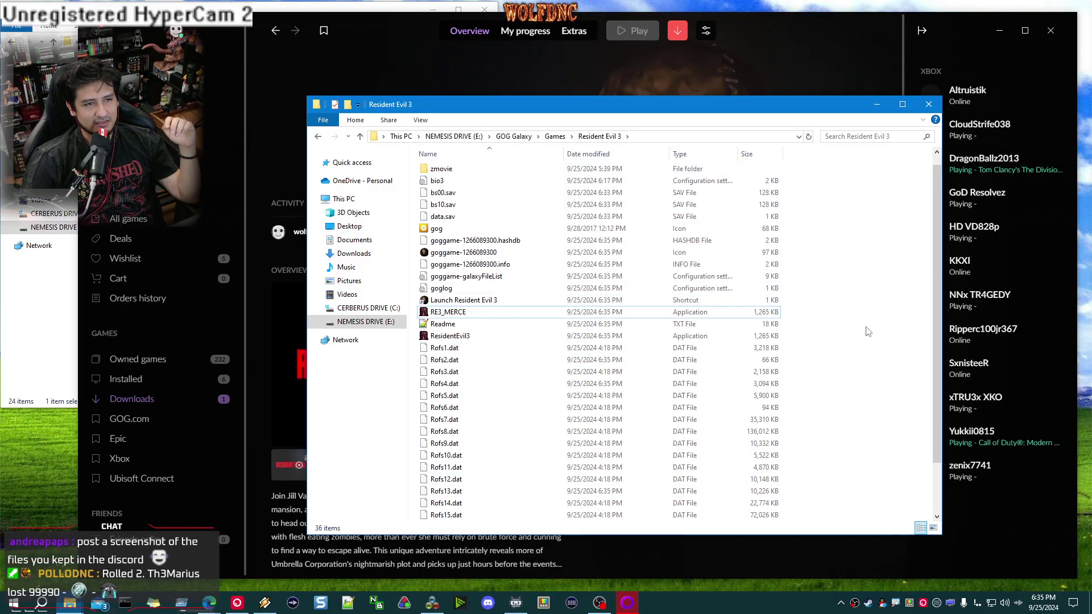
Uninstall Resident Evil 3 from GOG Galaxy, including its local savegames and user data
click(677, 36)
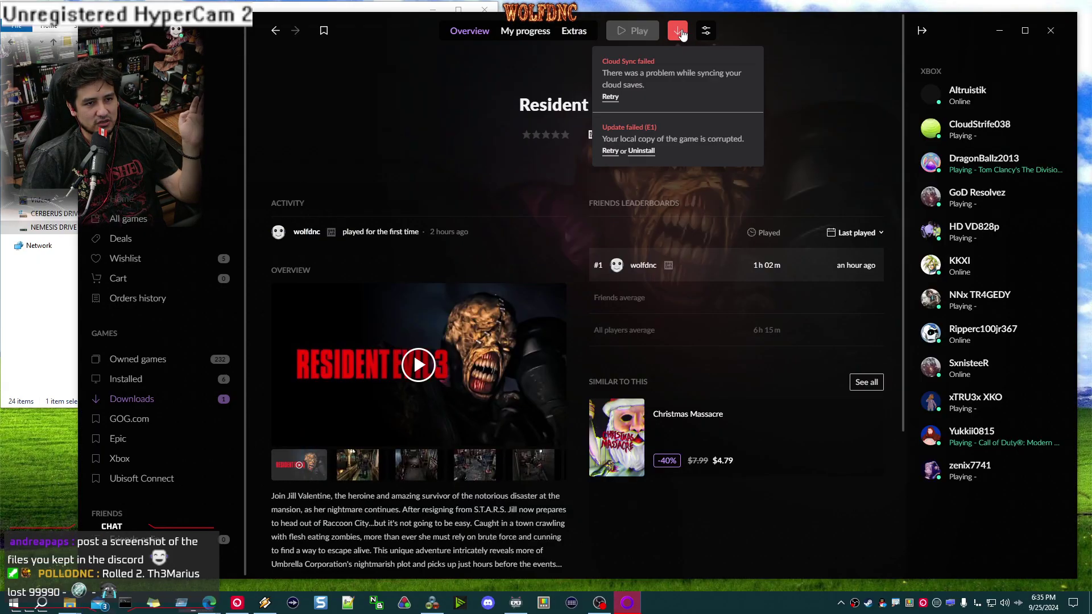
click(643, 152)
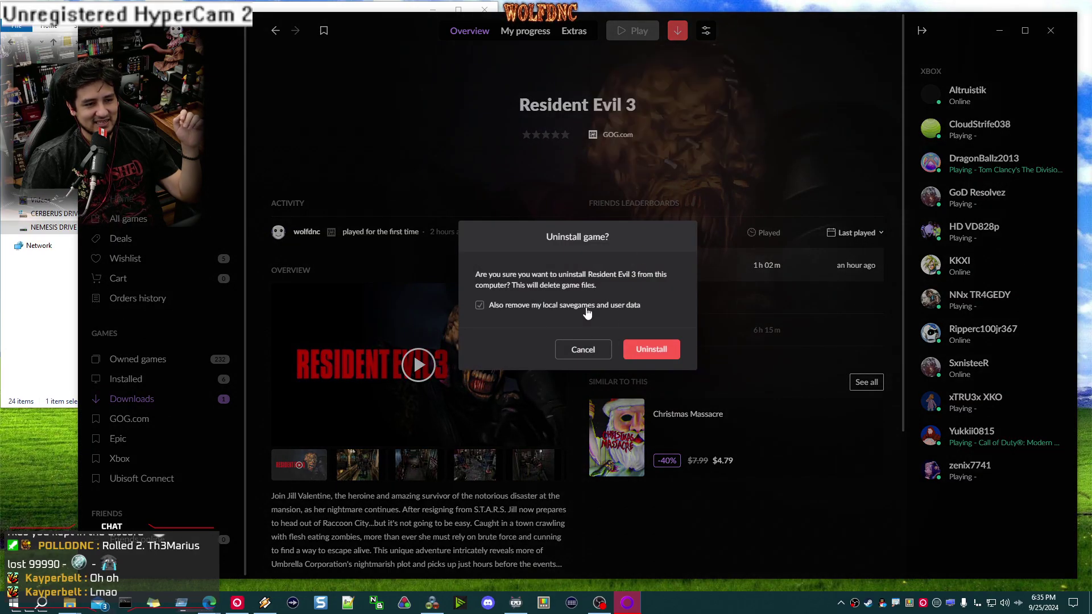
click(660, 353)
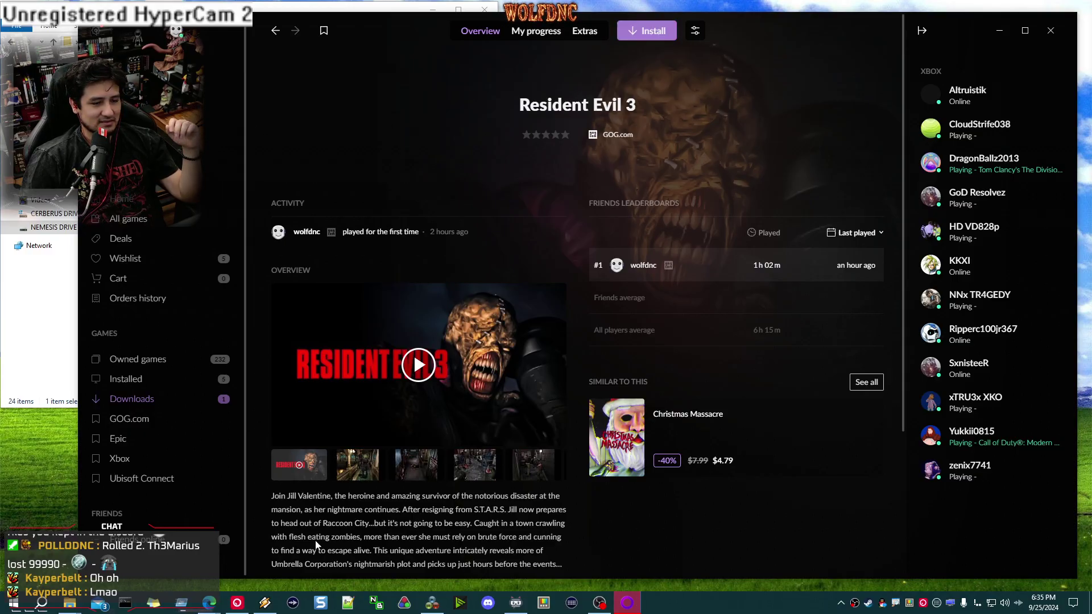
Delete the leftover saves folder and SAV files from the Resident Evil 3 game folder, then minimize that folder window
mouse_move(69, 603)
click(133, 549)
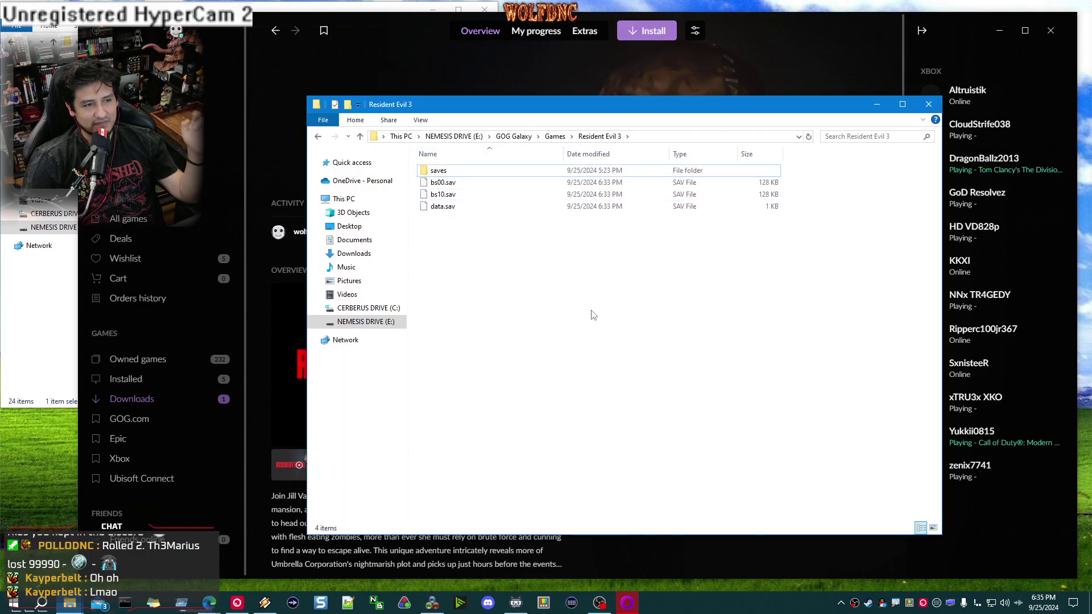
key(ctrl+a)
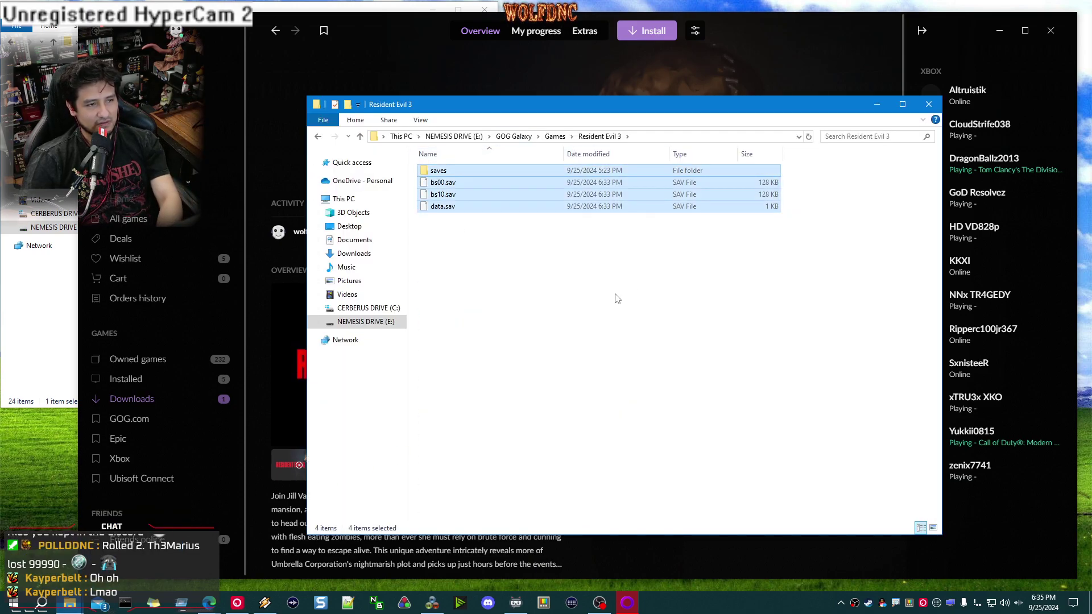
click(624, 292)
key(ctrl+a)
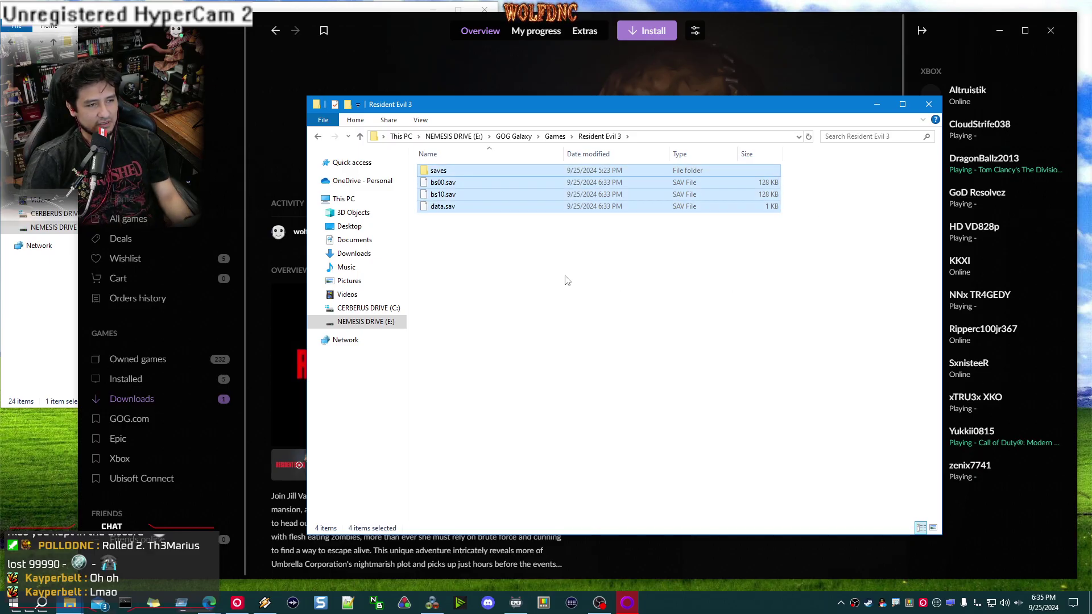
key(Delete)
key(Return)
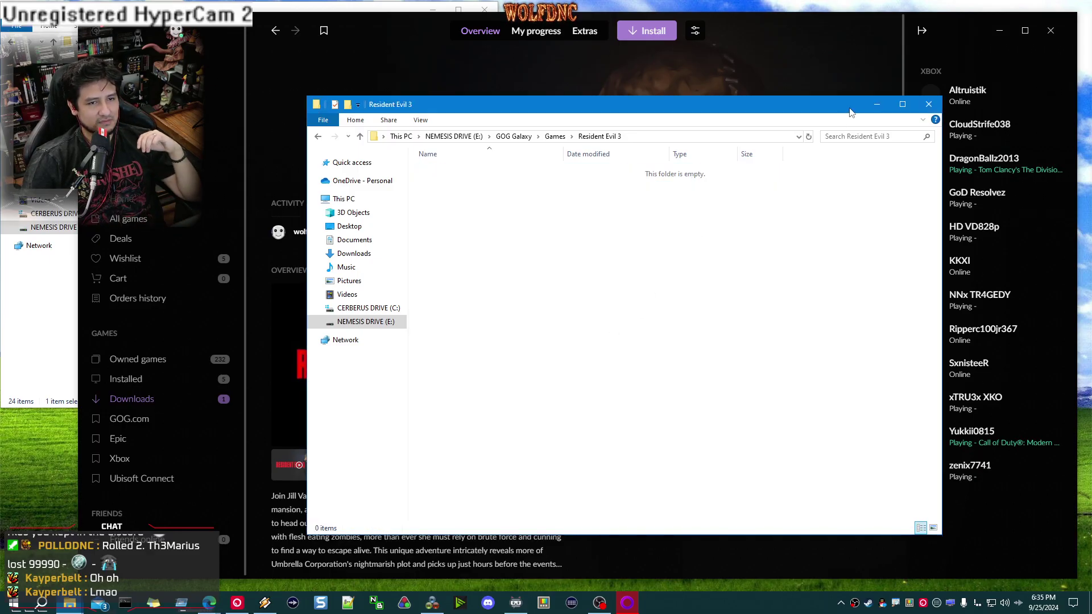
click(876, 104)
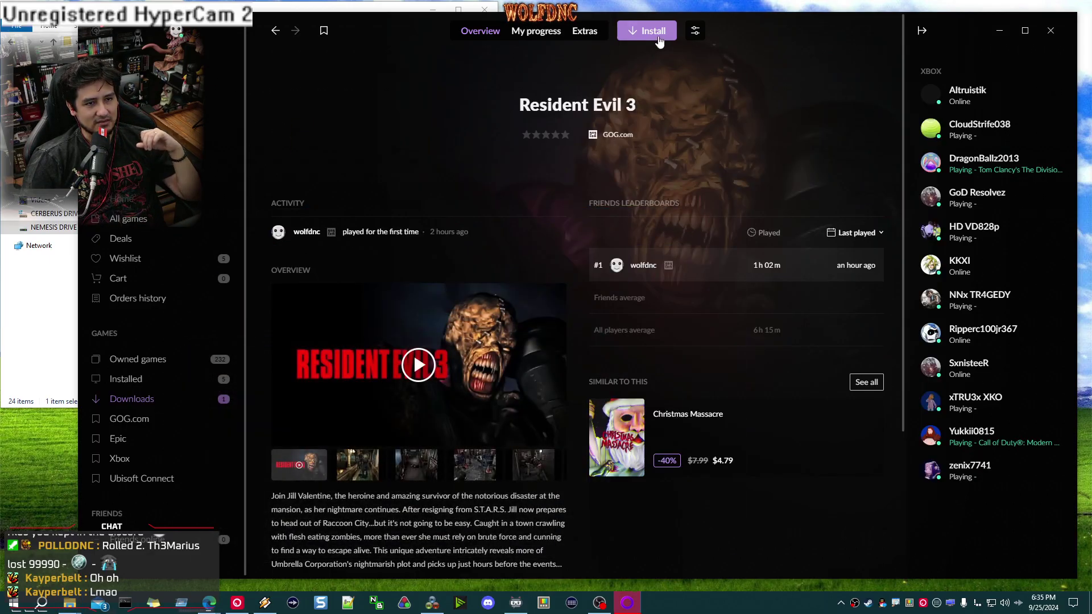
click(697, 34)
mouse_move(727, 102)
click(803, 98)
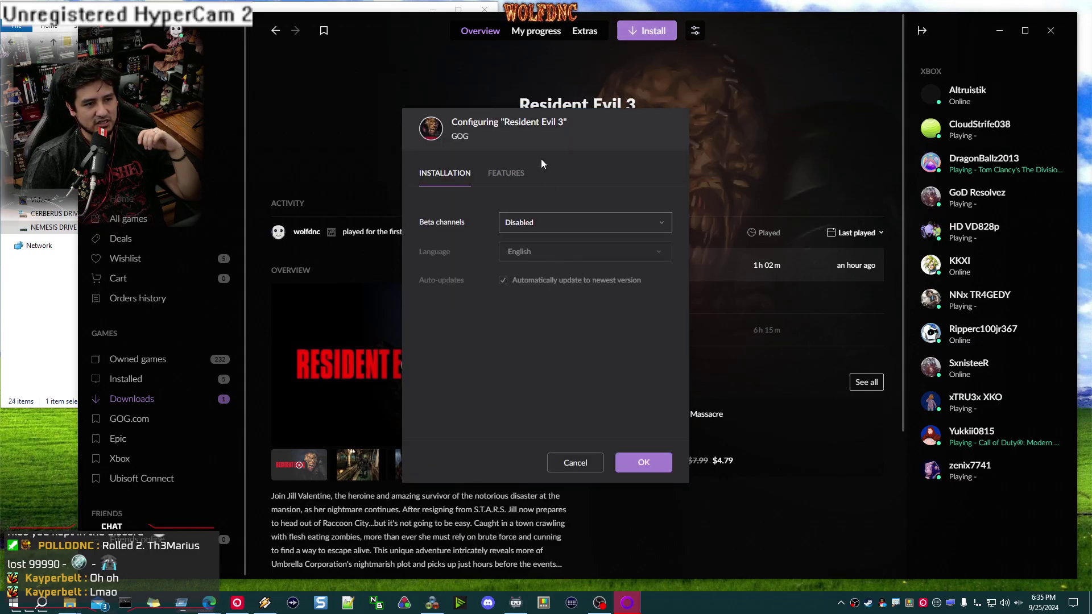
click(575, 462)
Install Resident Evil 3 from GOG Galaxy with Italiano as the language
click(649, 31)
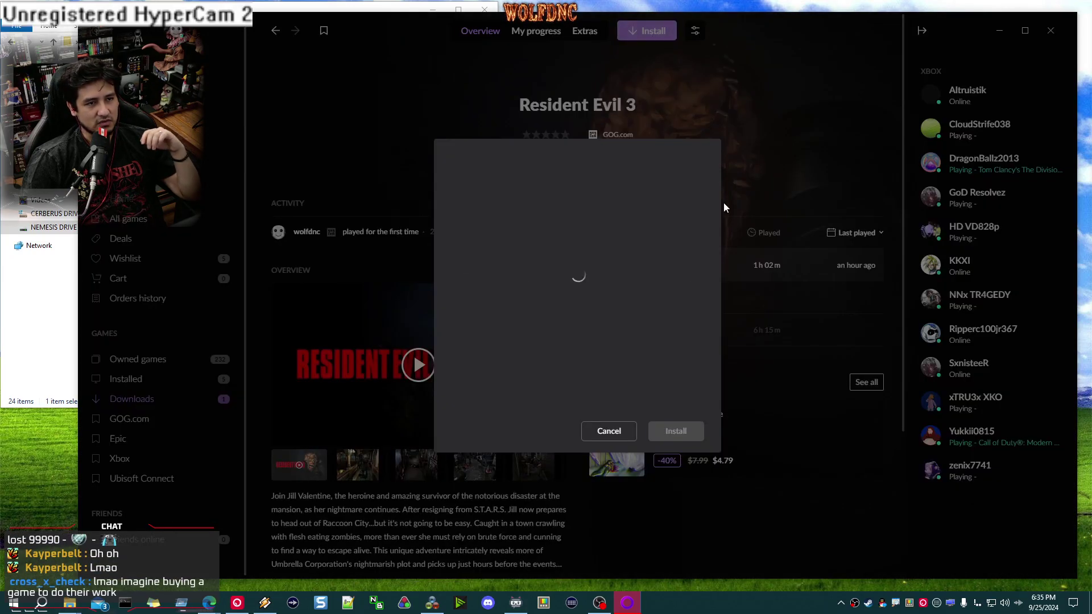
click(587, 236)
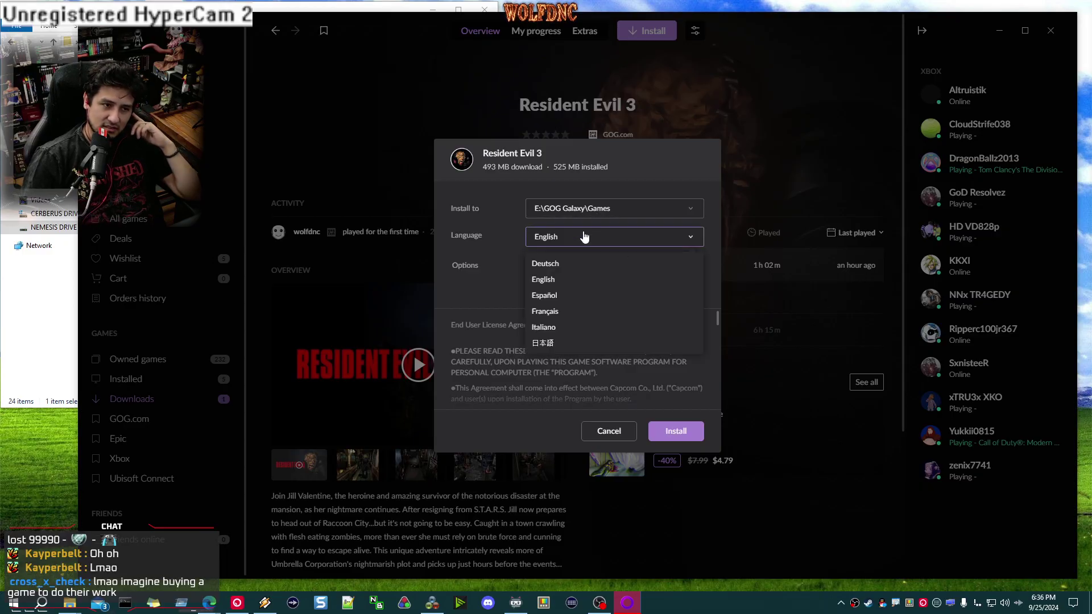
click(546, 328)
click(671, 436)
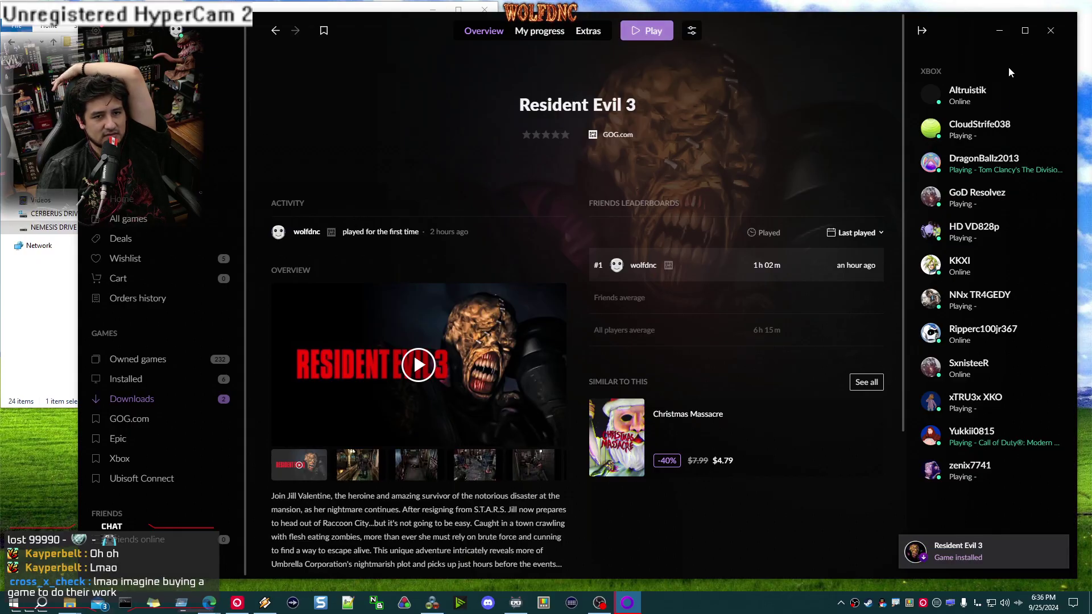
Bring up the Resident Evil 3 game folder, enlarge its window, and bring the RE3 SPANISH folder and DXWnd windows in front of it
click(999, 30)
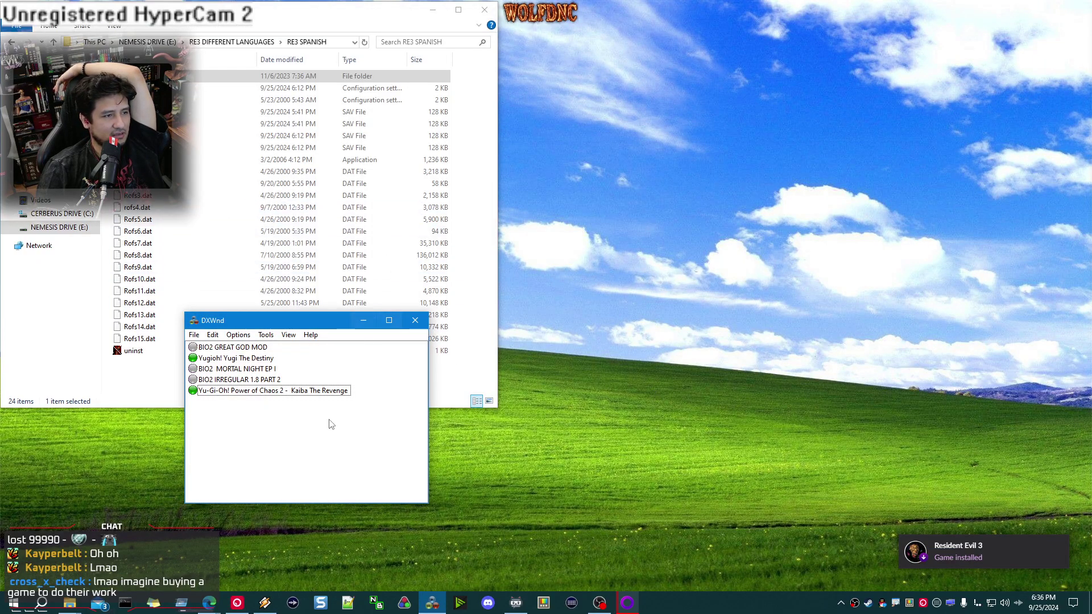
mouse_move(70, 603)
click(144, 562)
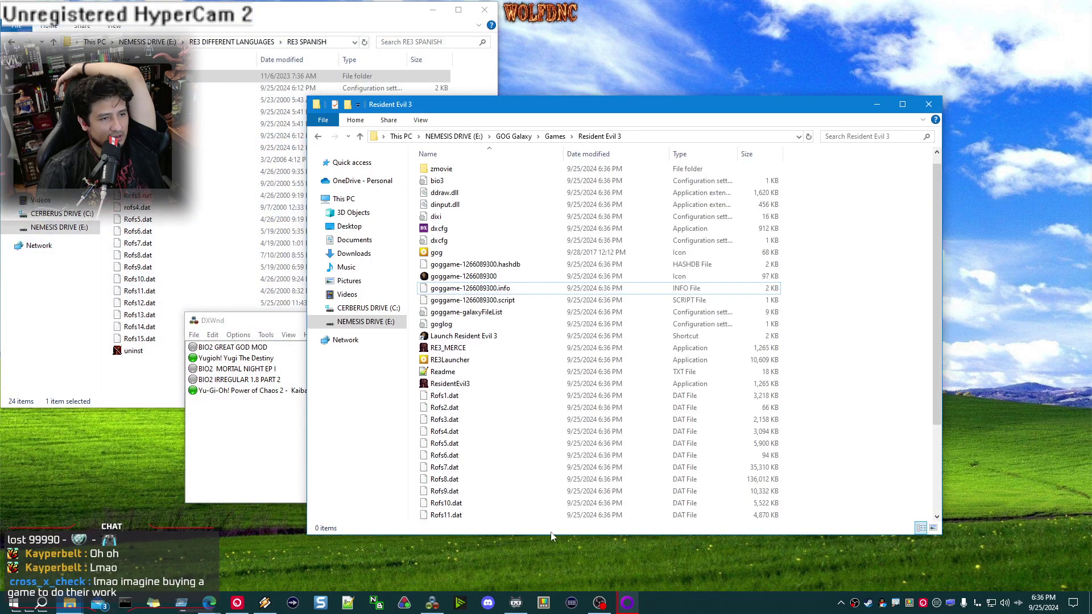
drag(569, 105, 498, 48)
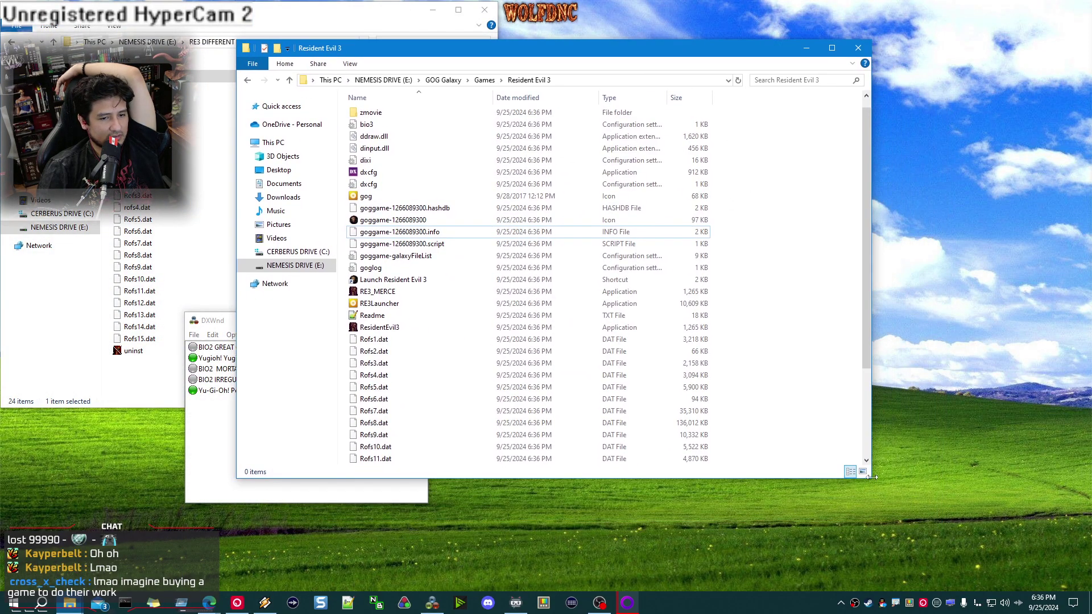
drag(872, 477, 1030, 586)
drag(587, 51, 650, 20)
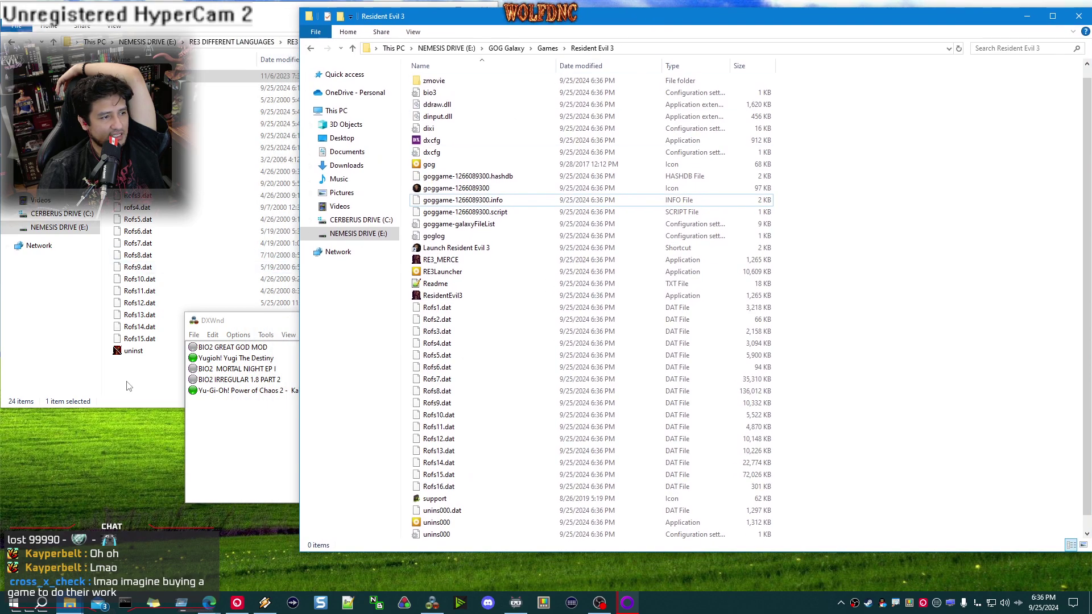
click(129, 386)
click(242, 484)
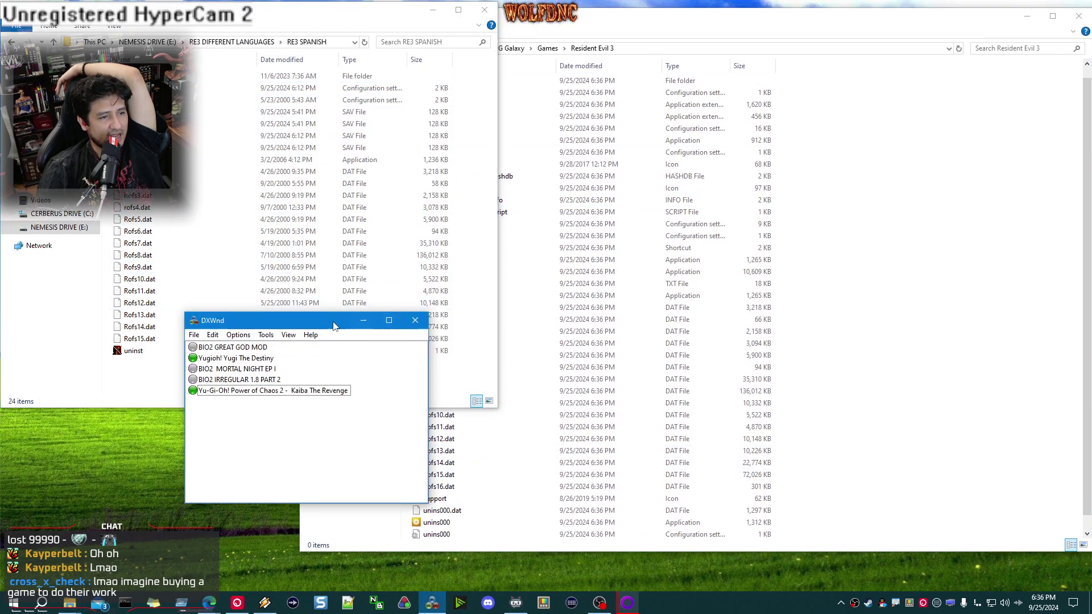
Arrange the DXWnd, RE3 SPANISH and Resident Evil 3 windows so both folders sit side by side without overlapping
drag(333, 325, 161, 411)
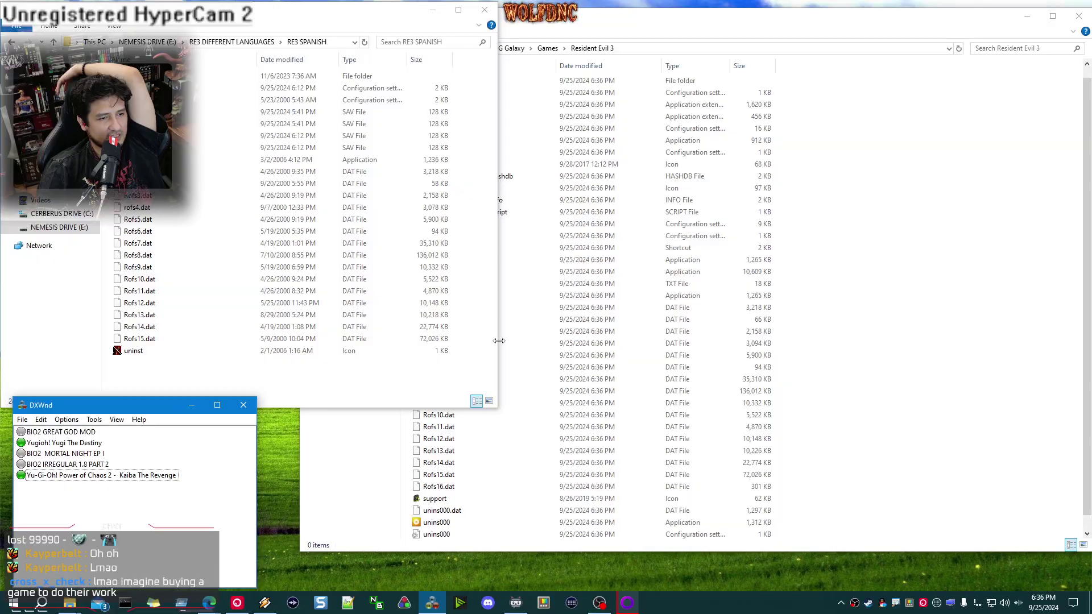
drag(499, 342, 461, 334)
click(362, 494)
drag(296, 431, 466, 431)
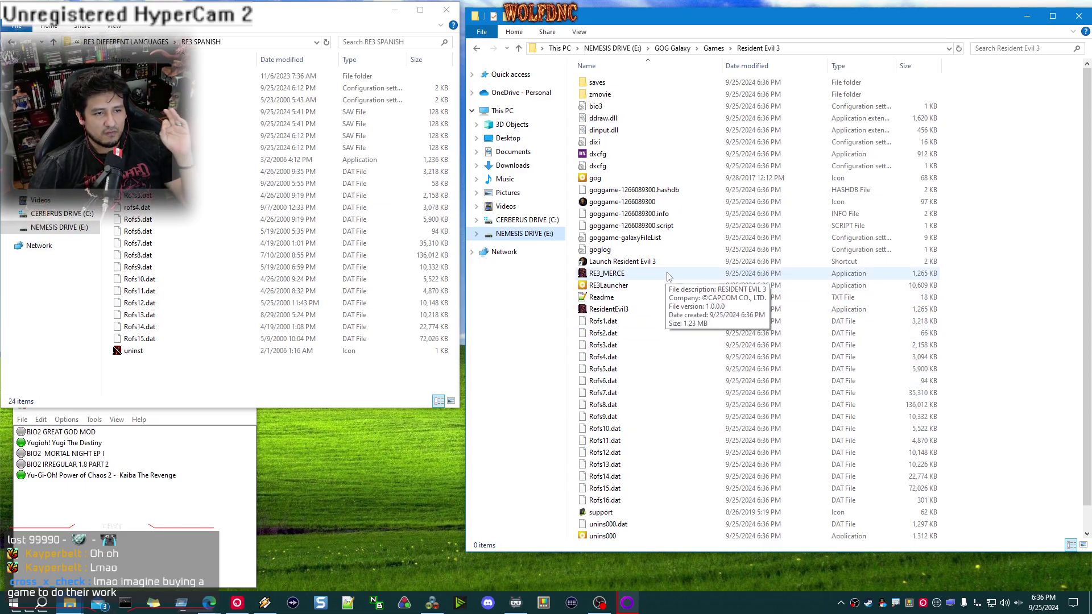
Open the dxcfg DirectX configuration, review its anisotropic filtering setting, and close it without saving
double_click(603, 154)
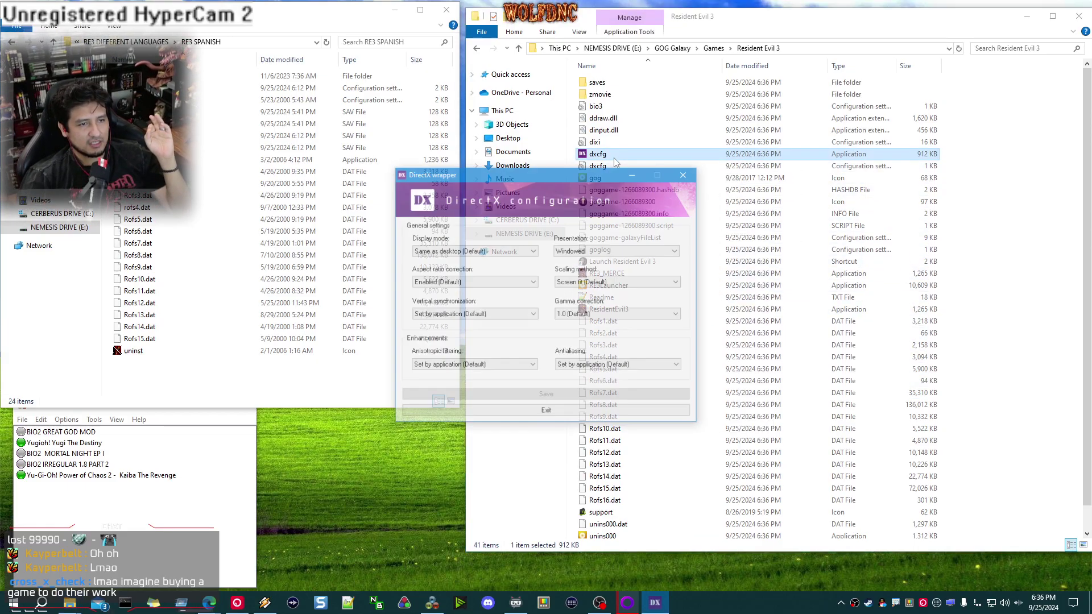
drag(569, 168, 619, 135)
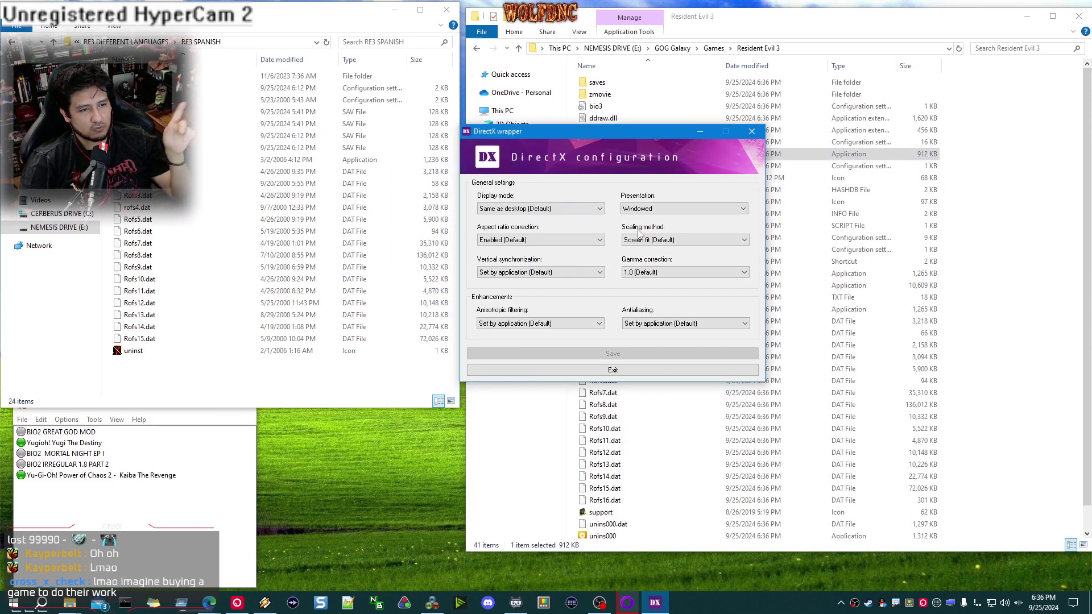
click(582, 323)
click(493, 301)
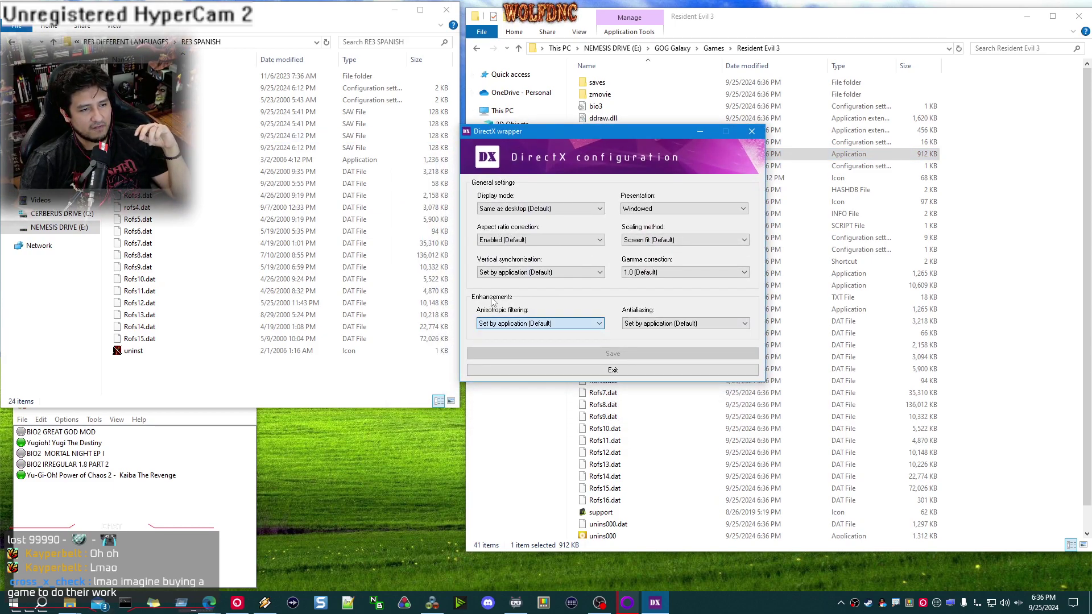
click(532, 324)
click(541, 311)
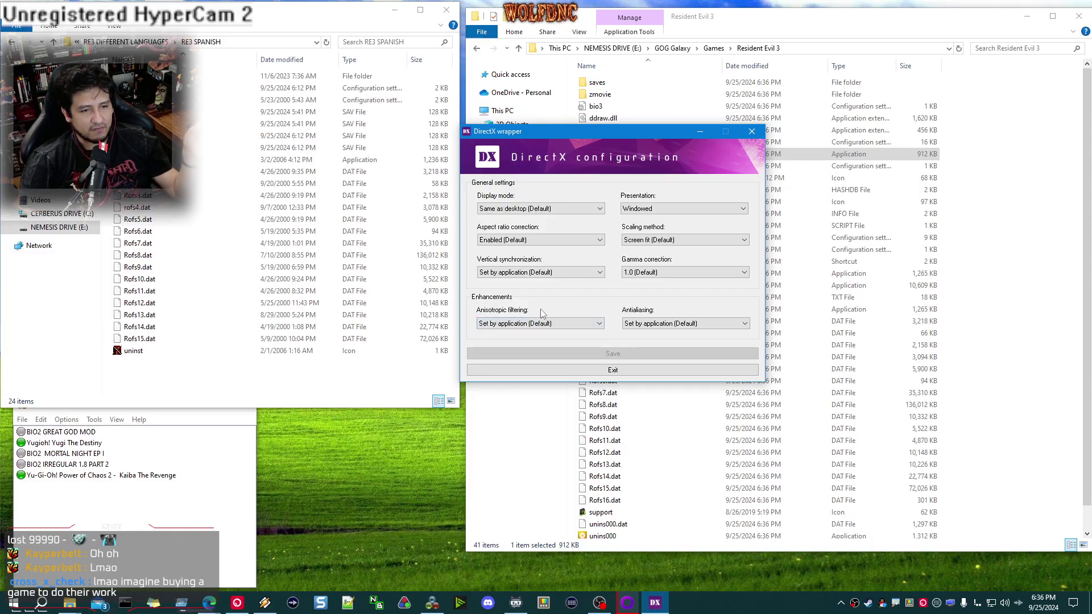
click(540, 323)
click(540, 302)
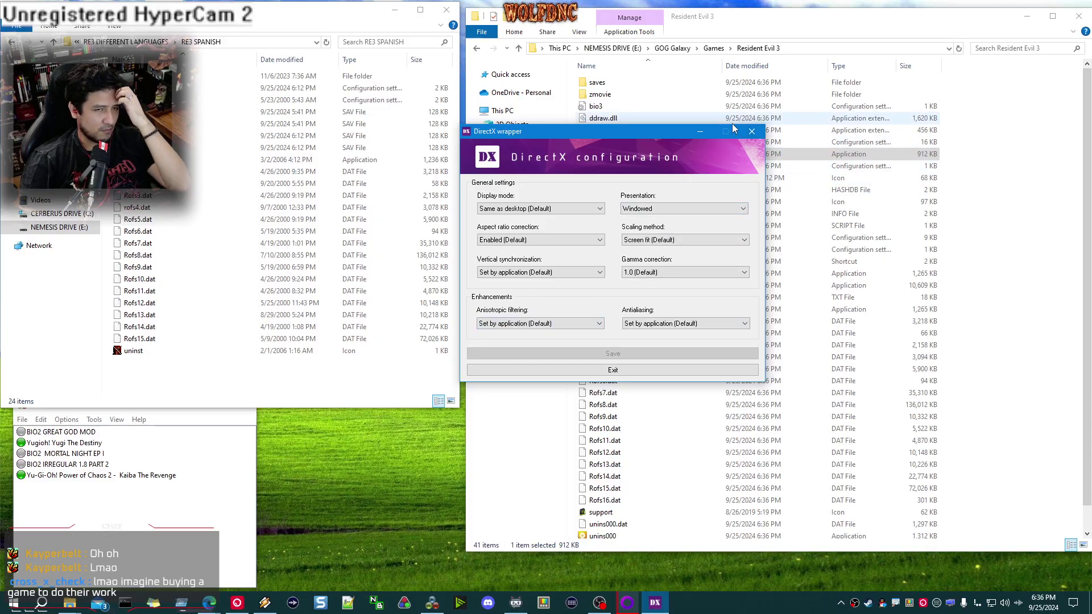
click(751, 131)
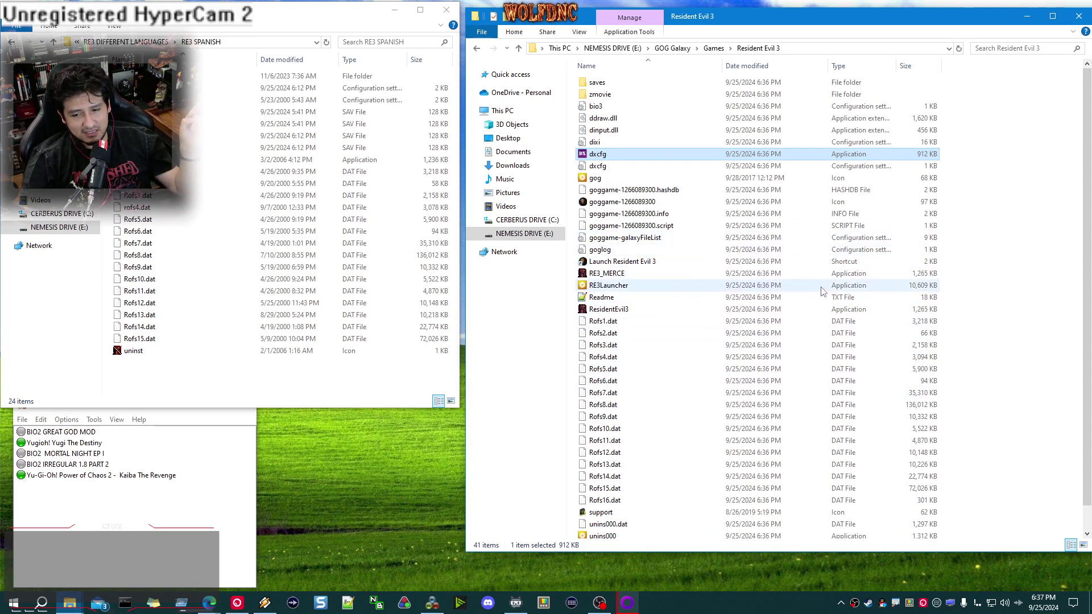
Delete the files from ddraw.dll through the Launch Resident Evil 3 shortcut in the Resident Evil 3 folder
click(739, 118)
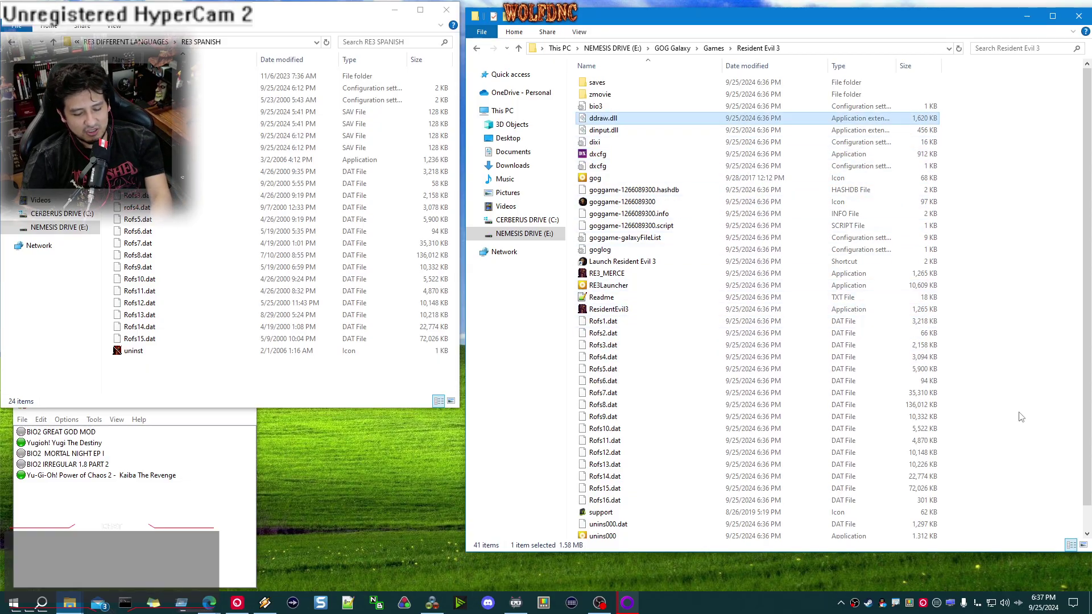
mouse_move(621, 126)
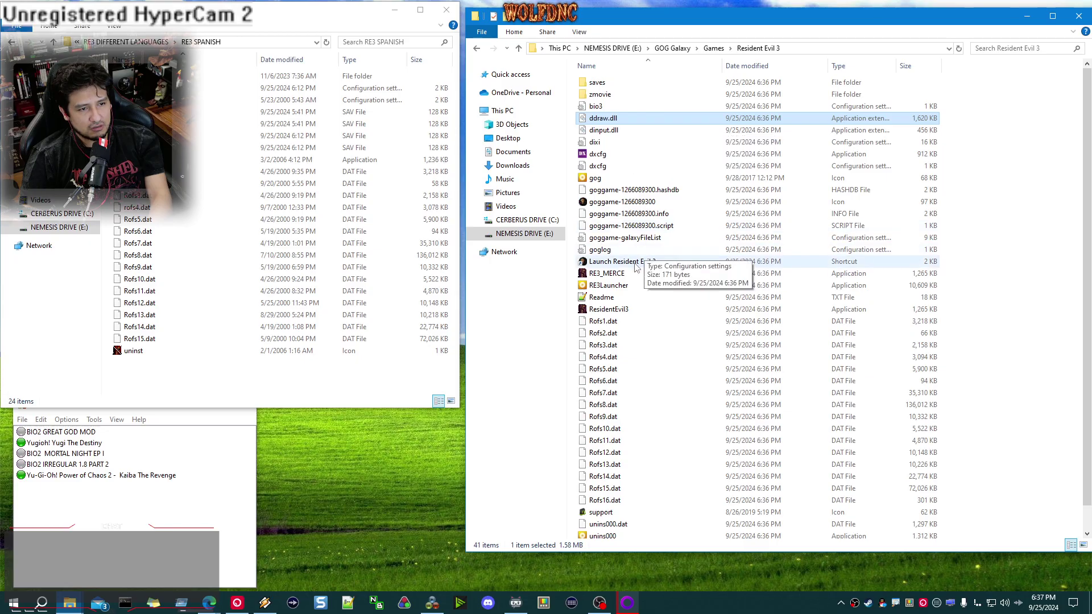
shift+click(637, 263)
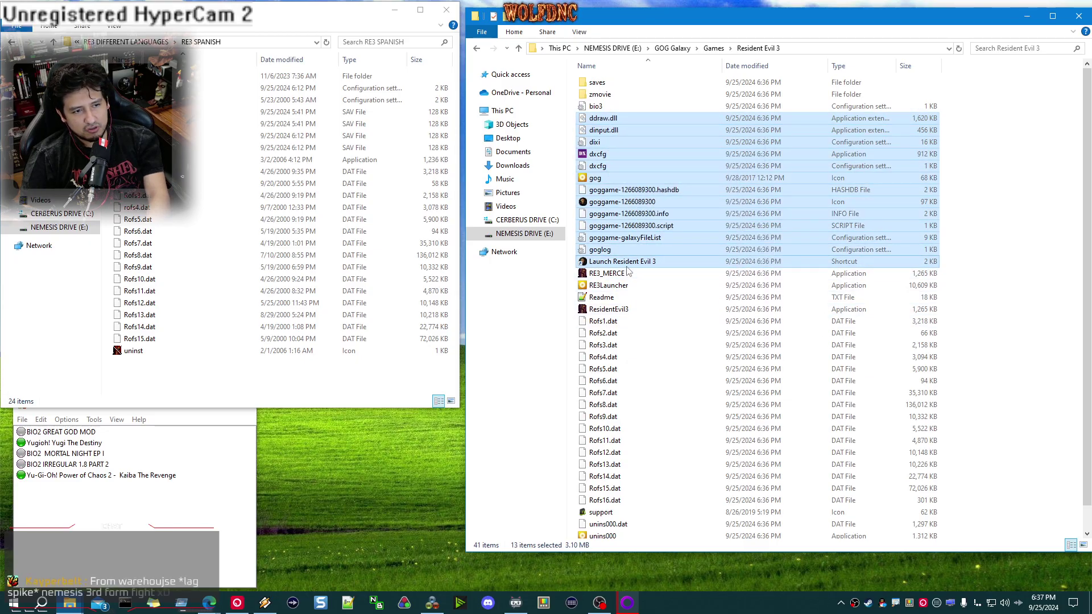
key(Delete)
click(595, 311)
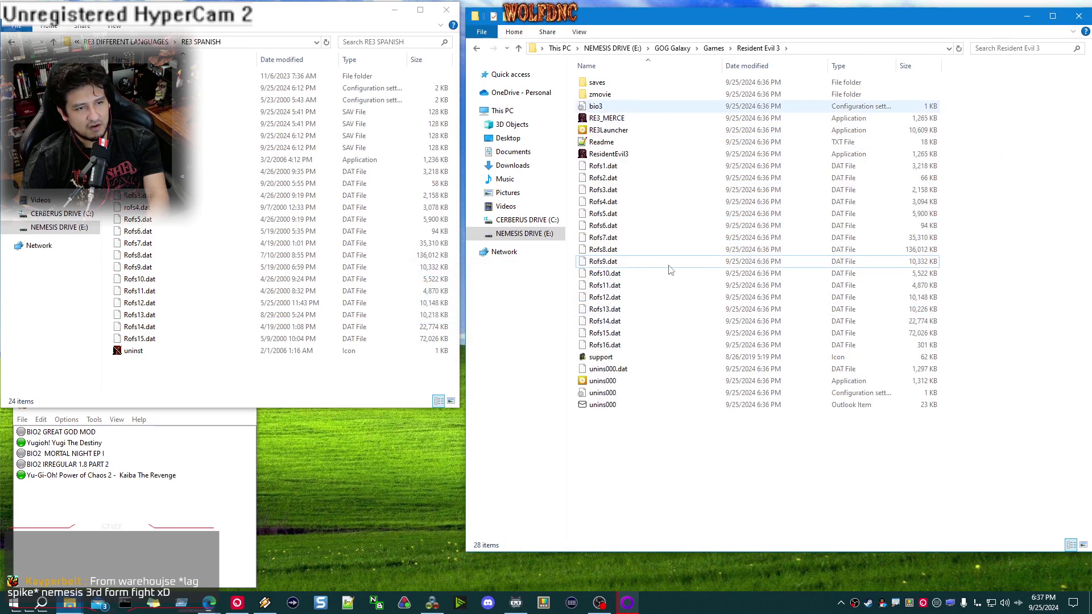
Delete RE3Launcher and Readme from the Resident Evil 3 folder
click(623, 131)
ctrl+click(638, 143)
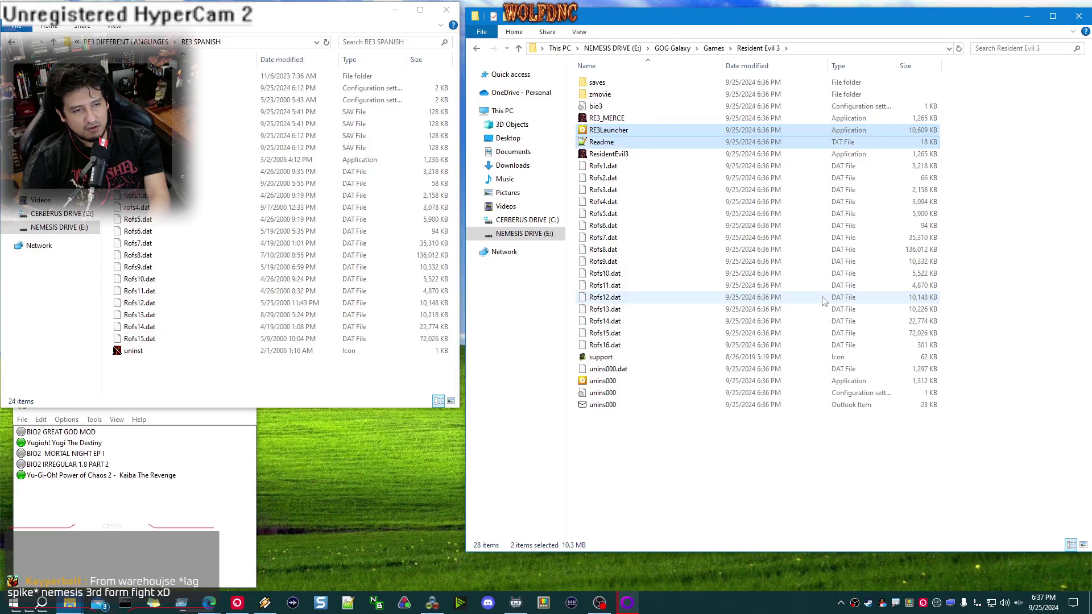
key(Delete)
click(592, 311)
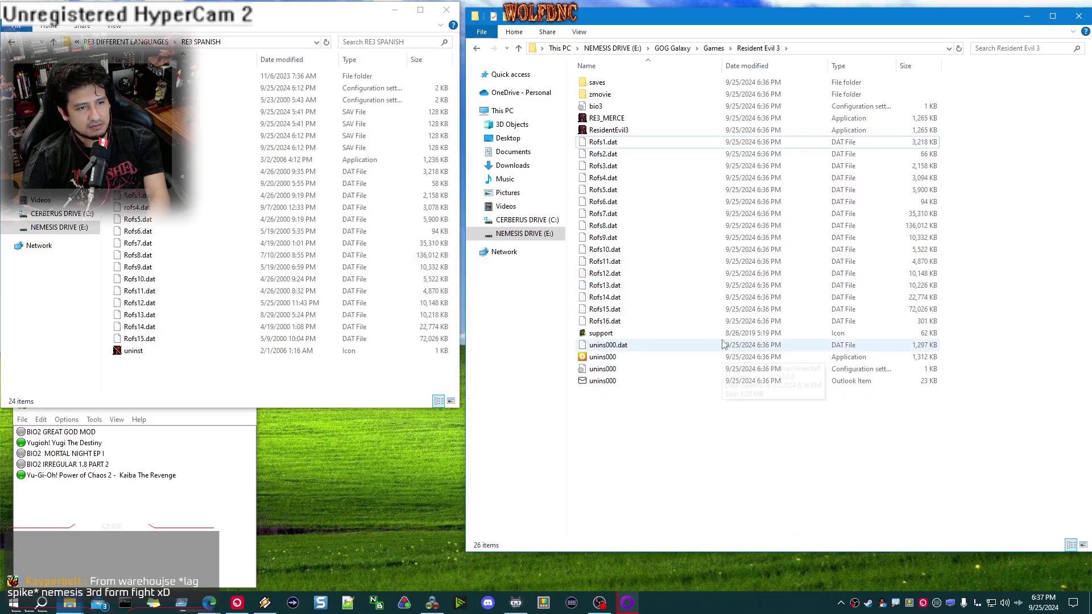
Delete Rofs16.dat, the support icon and all the unins000 files from the Resident Evil 3 folder
click(614, 324)
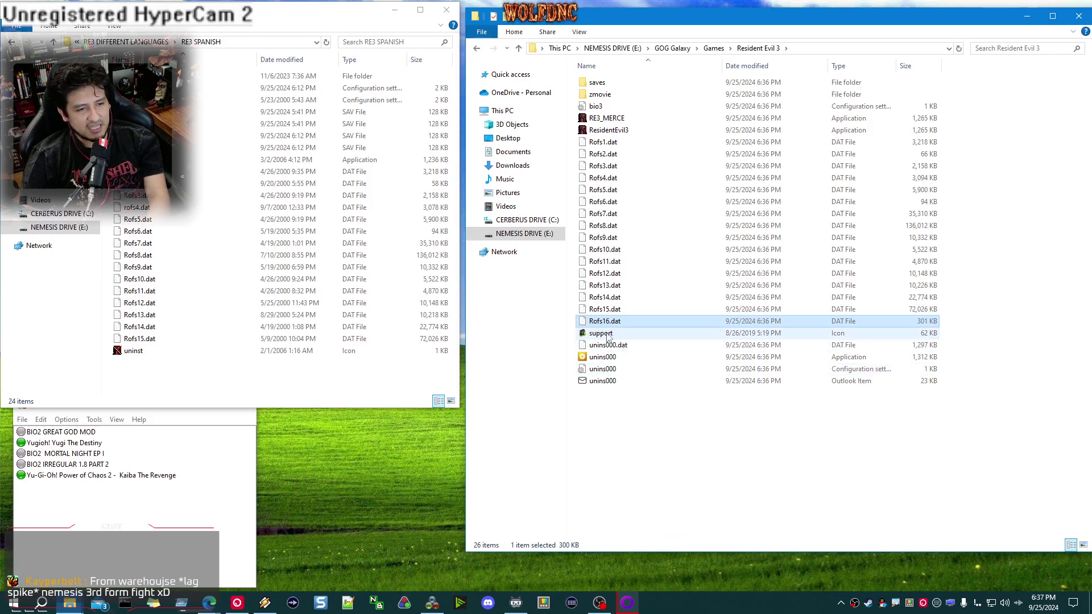
key(shift+Down)
key(shift+Down)
key(shift+Down)
key(shift+Down)
key(shift+Down)
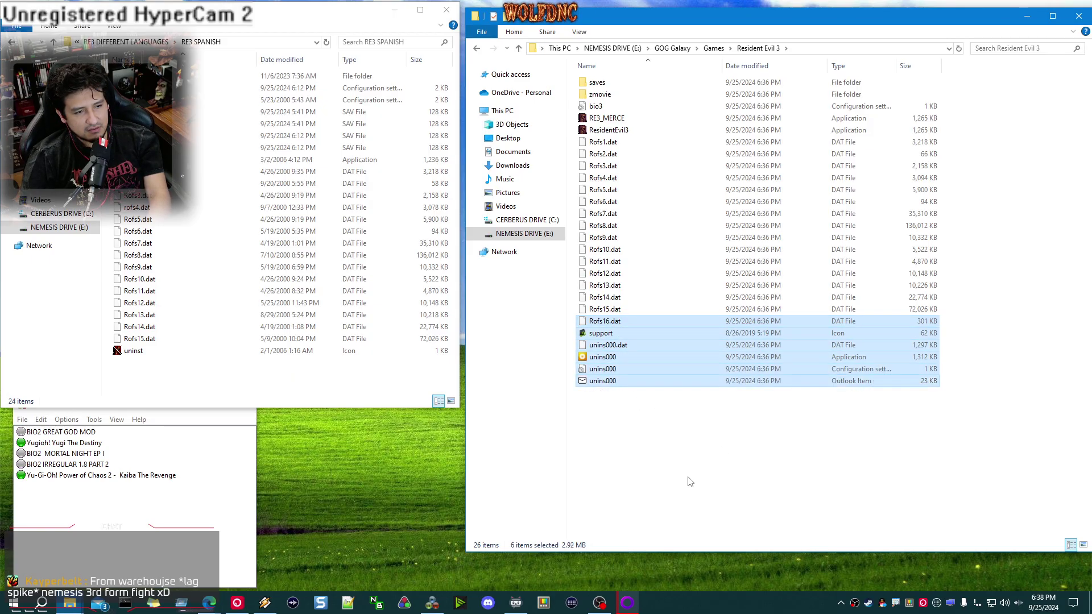
key(Delete)
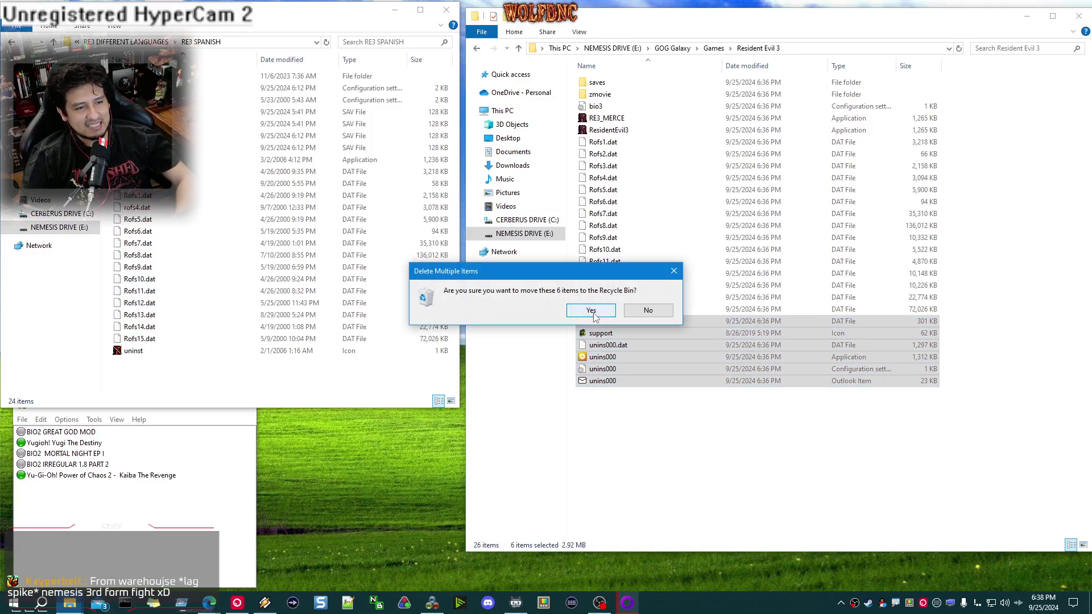
key(Return)
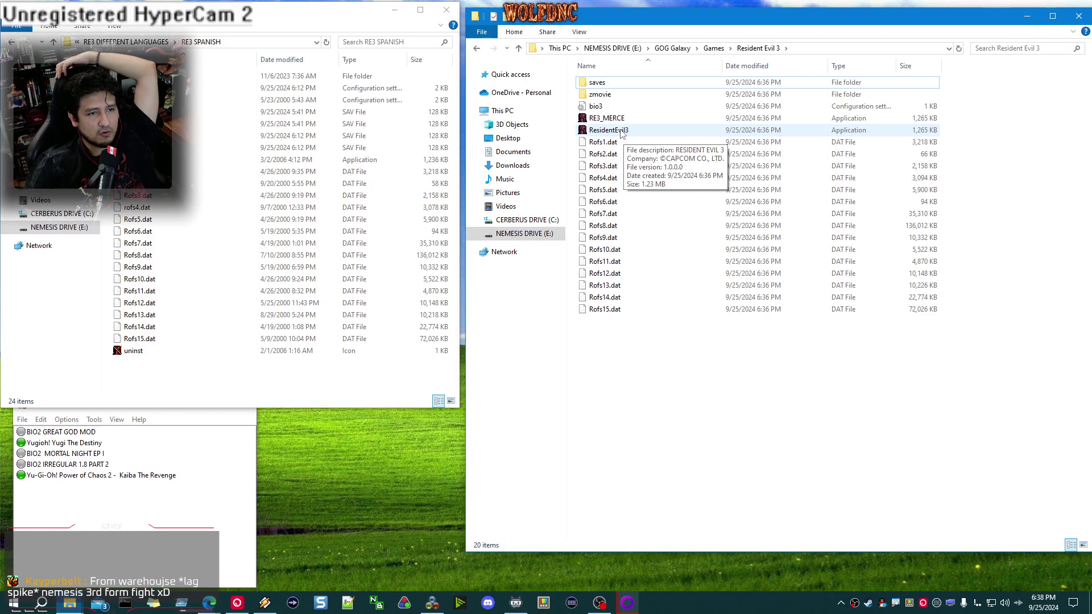
Open the bio3 configuration file, examine the Mode entry in its Video section, and close it
click(596, 109)
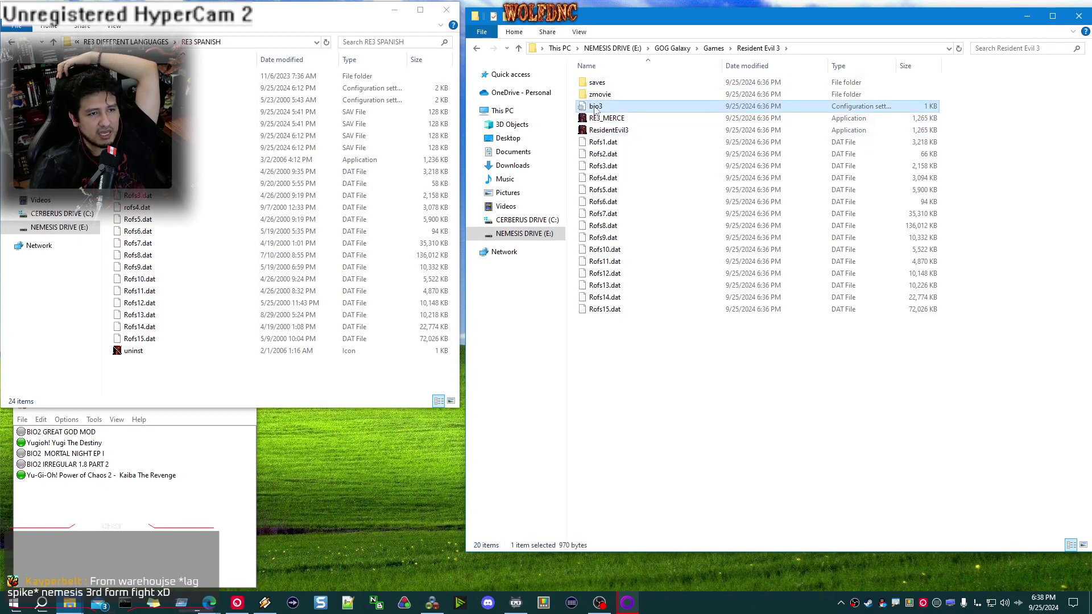
double_click(660, 108)
scroll(409, 256, down, 12)
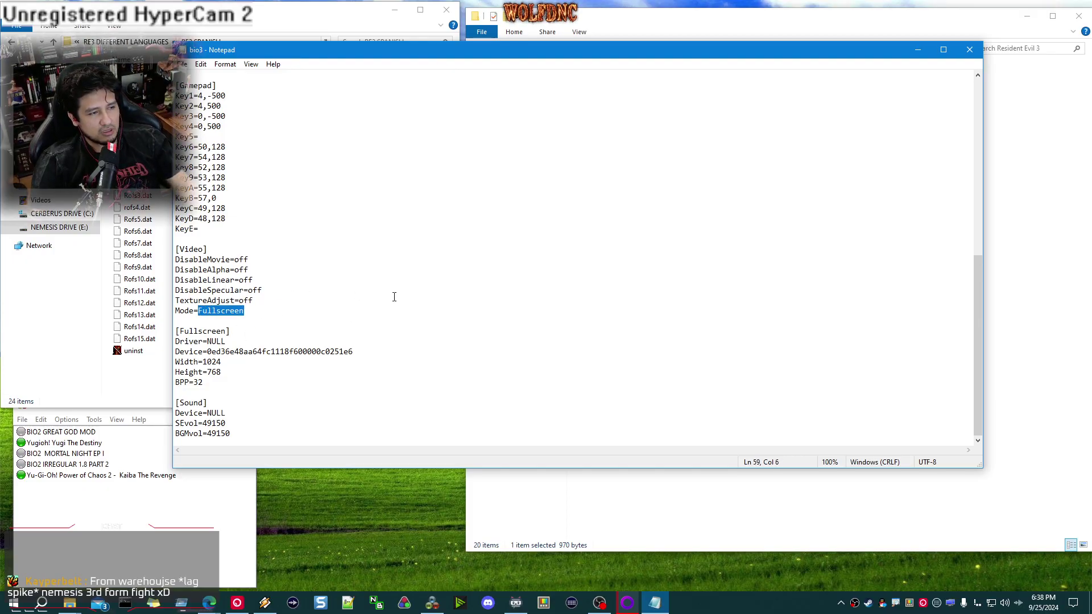
click(970, 49)
click(767, 426)
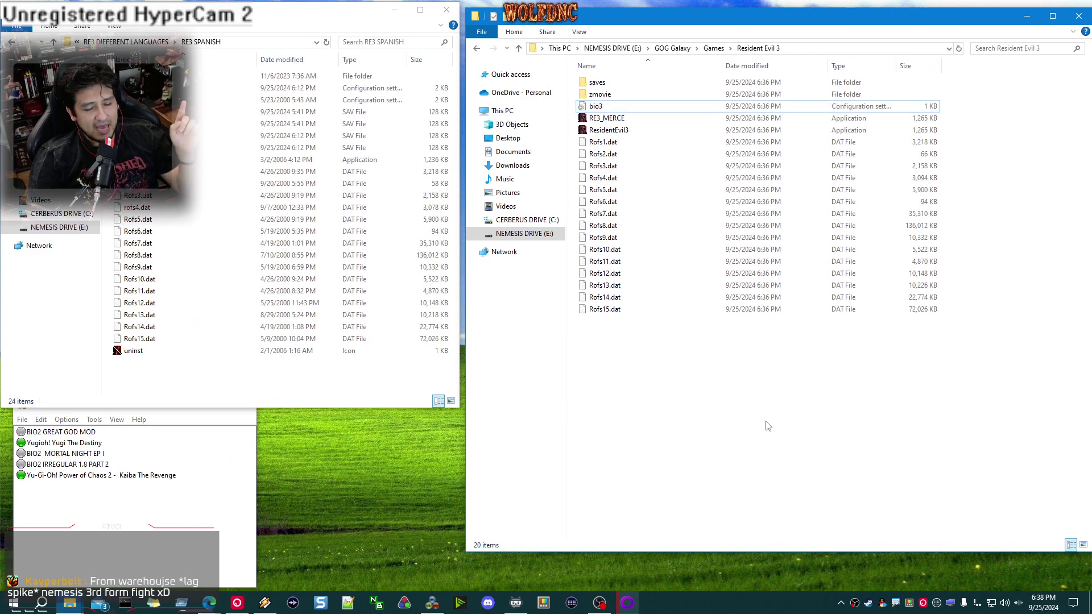
Bring DXWnd to the front and place it over the RE3 SPANISH folder, clear of the Resident Evil 3 files
click(433, 603)
drag(135, 411, 502, 351)
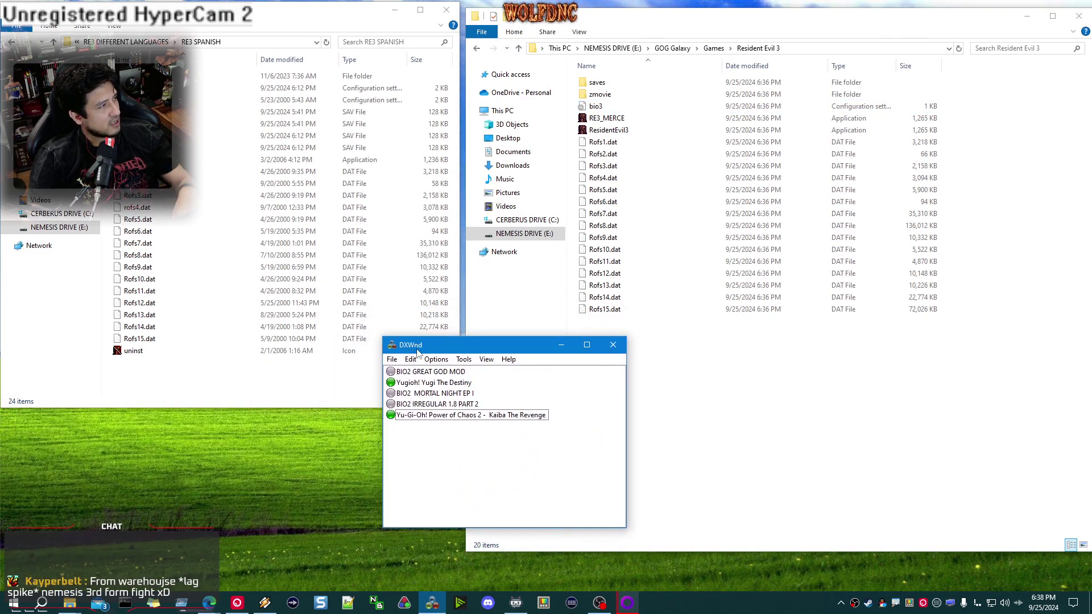
mouse_move(430, 351)
mouse_down()
mouse_move(359, 332)
mouse_move(424, 341)
mouse_up()
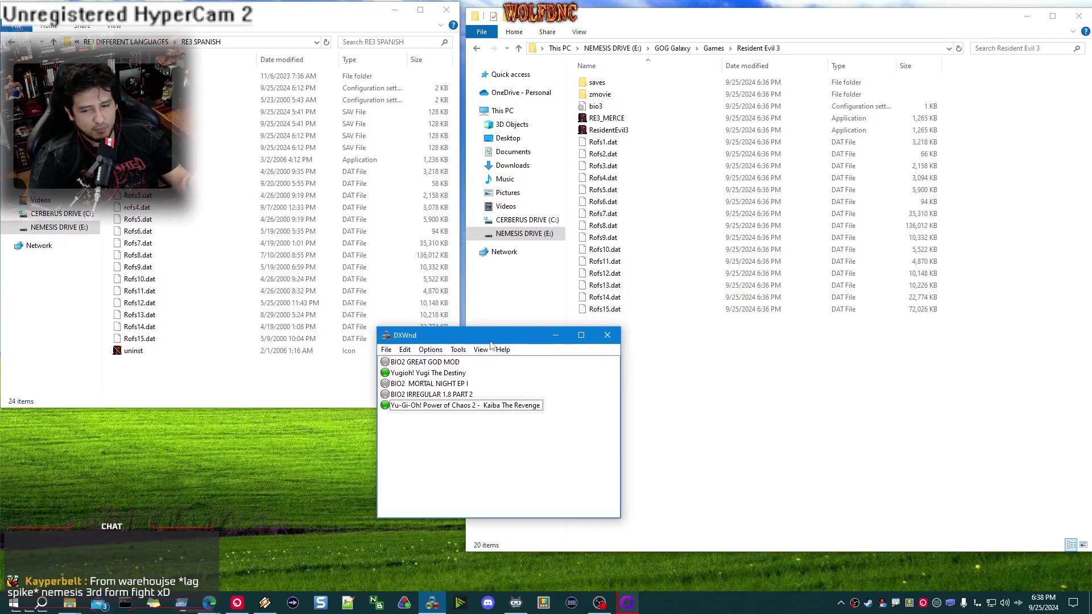
mouse_move(489, 344)
mouse_down()
mouse_move(498, 342)
mouse_move(482, 346)
mouse_up()
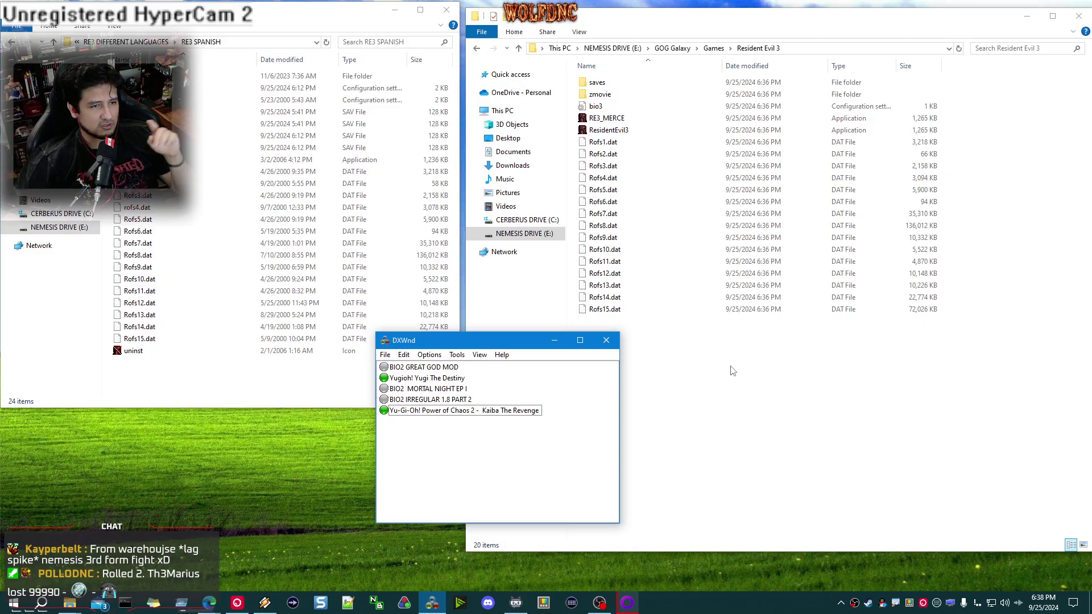
drag(477, 340, 266, 320)
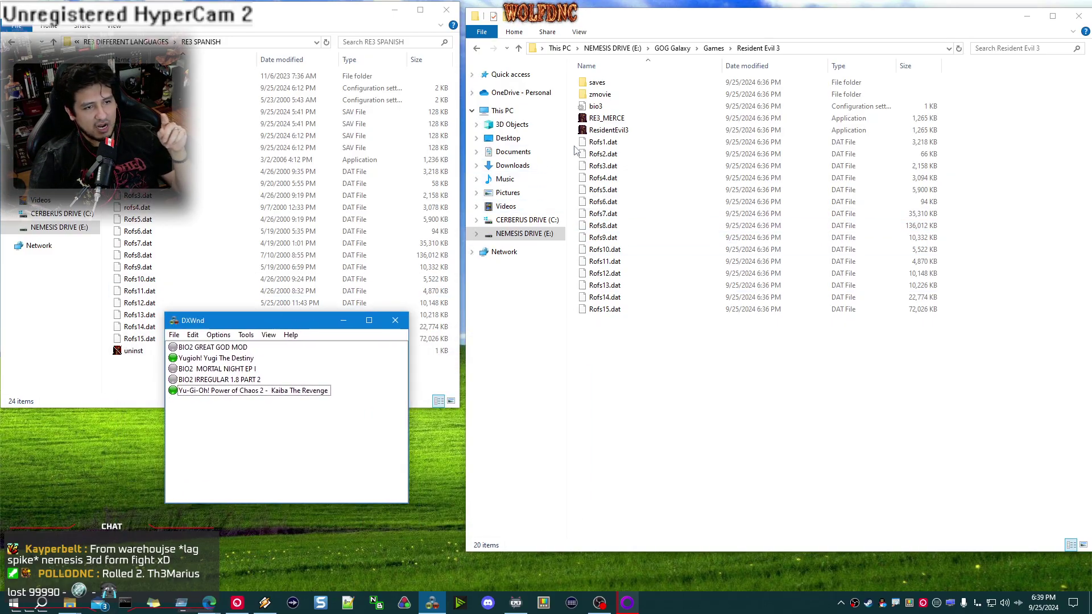
Add RE3_MERCE from the Resident Evil 3 folder to DXWnd with an initial window size of 1280 by 960
click(623, 133)
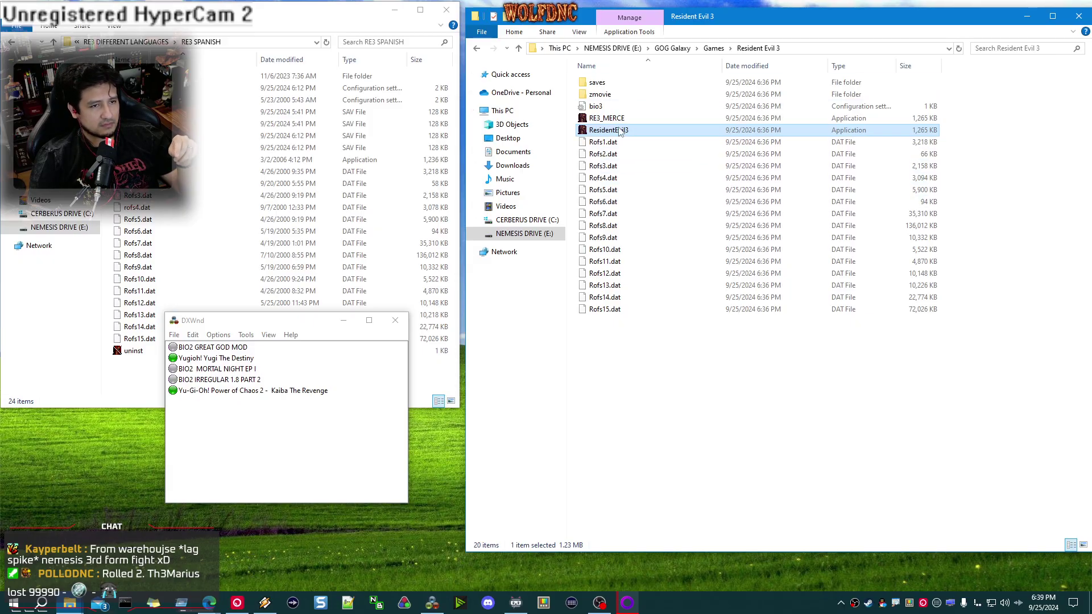
click(623, 119)
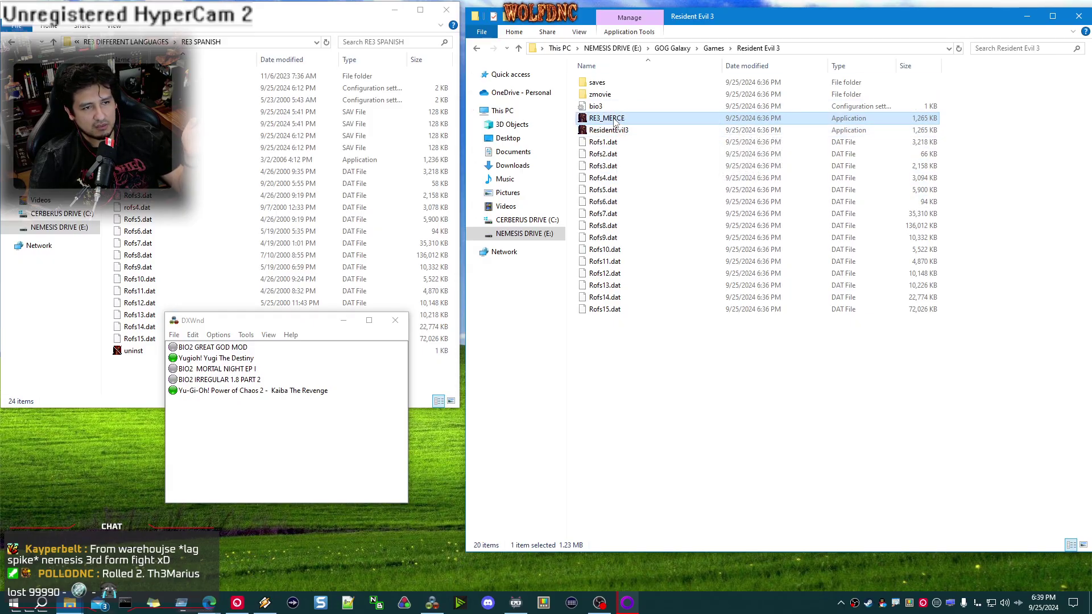
drag(614, 121, 240, 439)
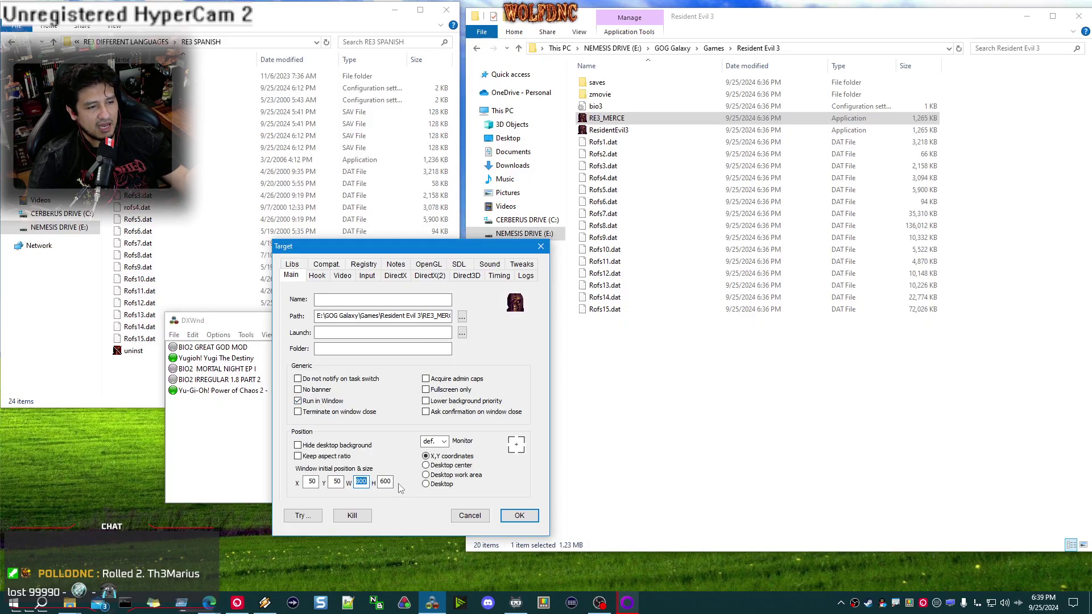
text(80)
key(Tab)
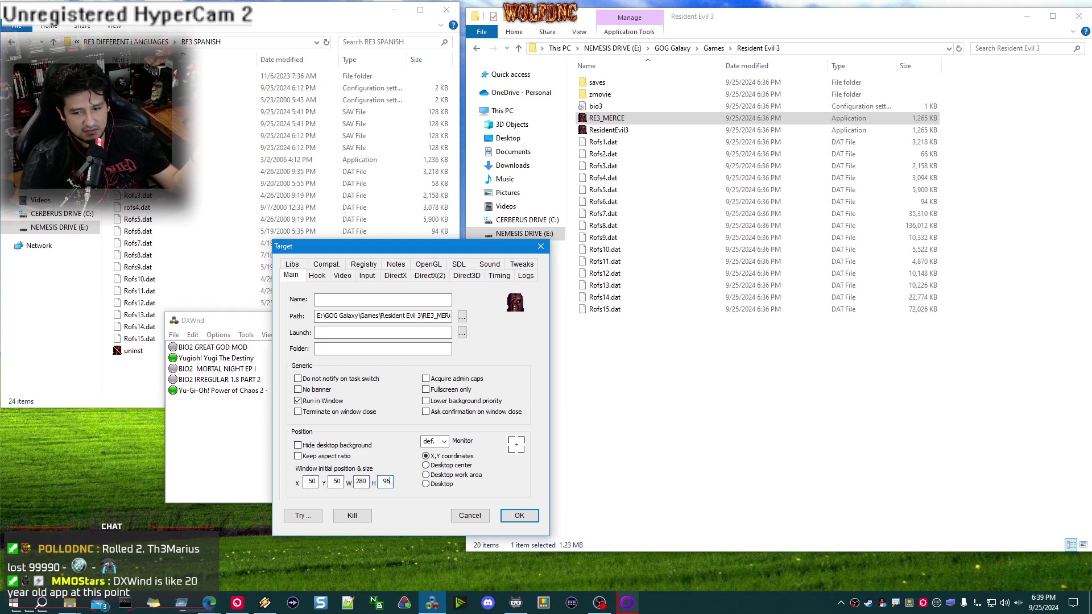
click(520, 515)
Rename the new Resident Evil 3 entry in DXWnd to Resident Evil 3 Mercenaries
drag(262, 321, 311, 285)
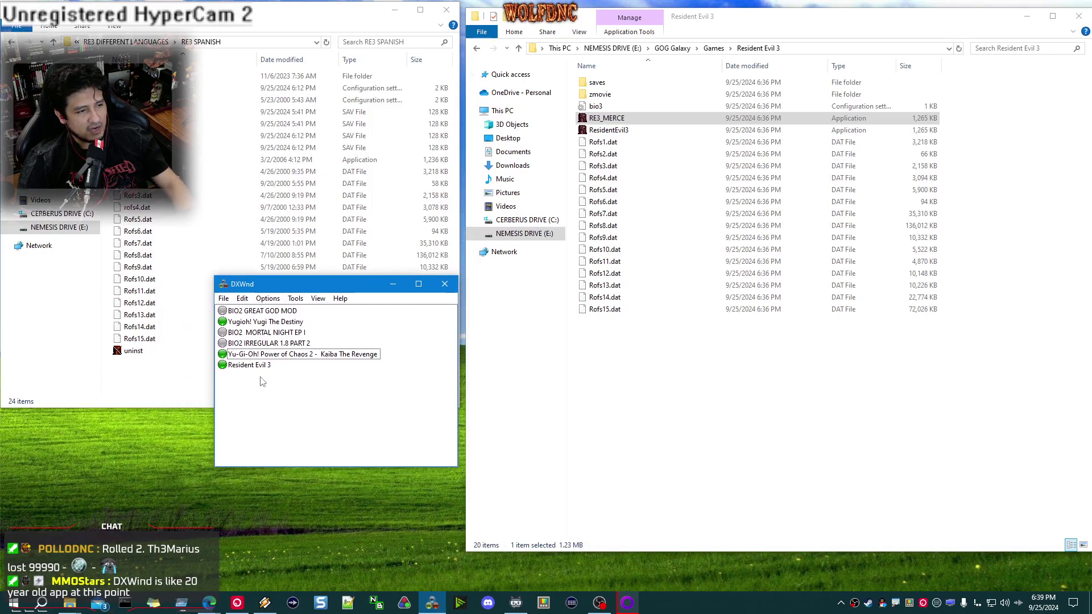
right_click(260, 365)
click(320, 368)
right_click(264, 363)
click(293, 373)
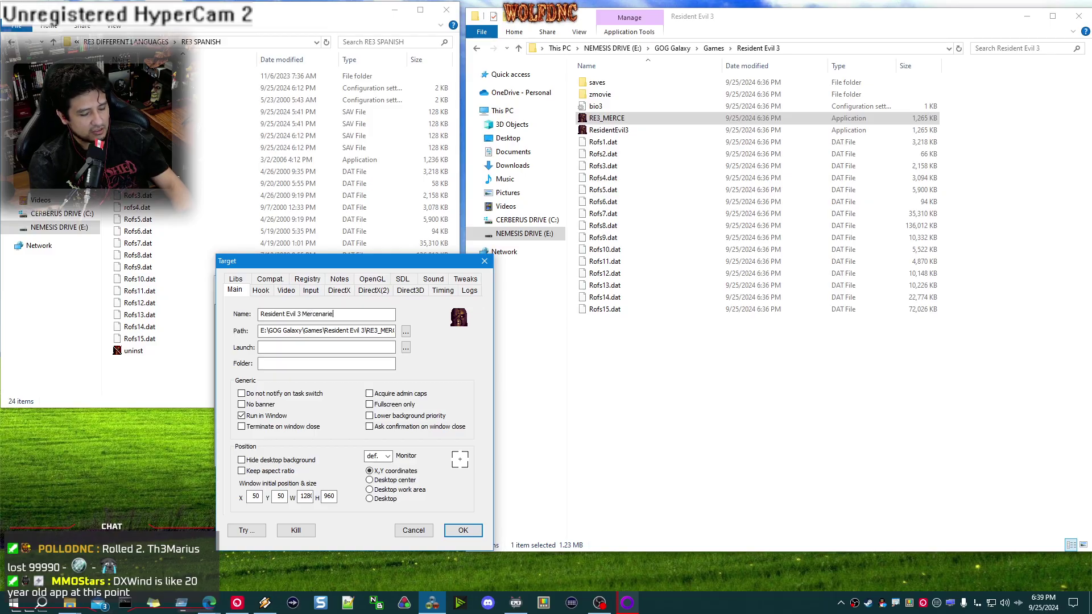
click(462, 529)
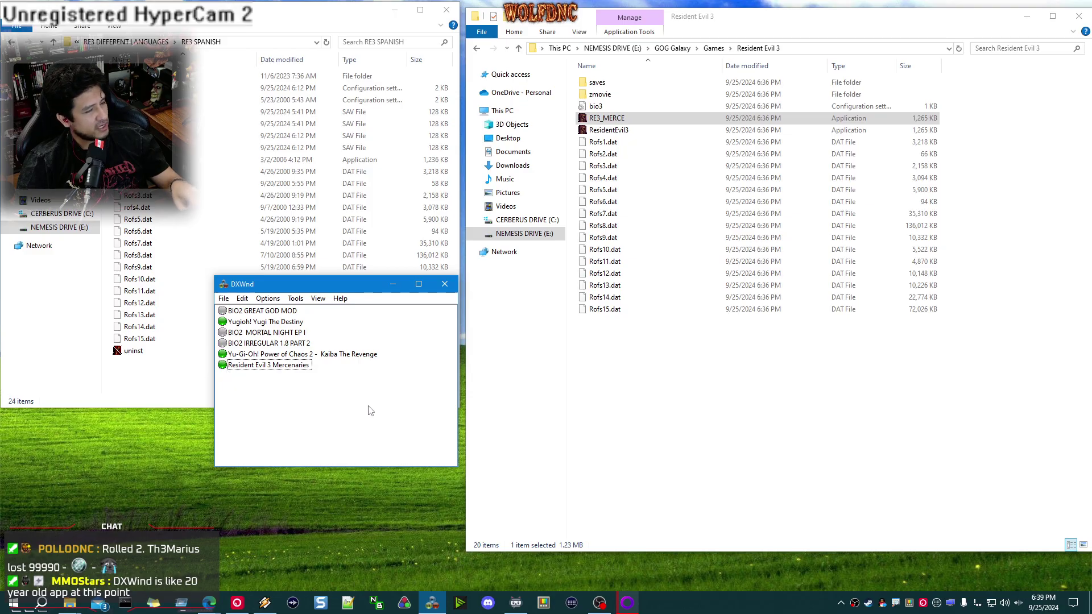
Launch Resident Evil 3 Mercenaries from DXWnd and move its game window up so it fits on the desktop
click(294, 371)
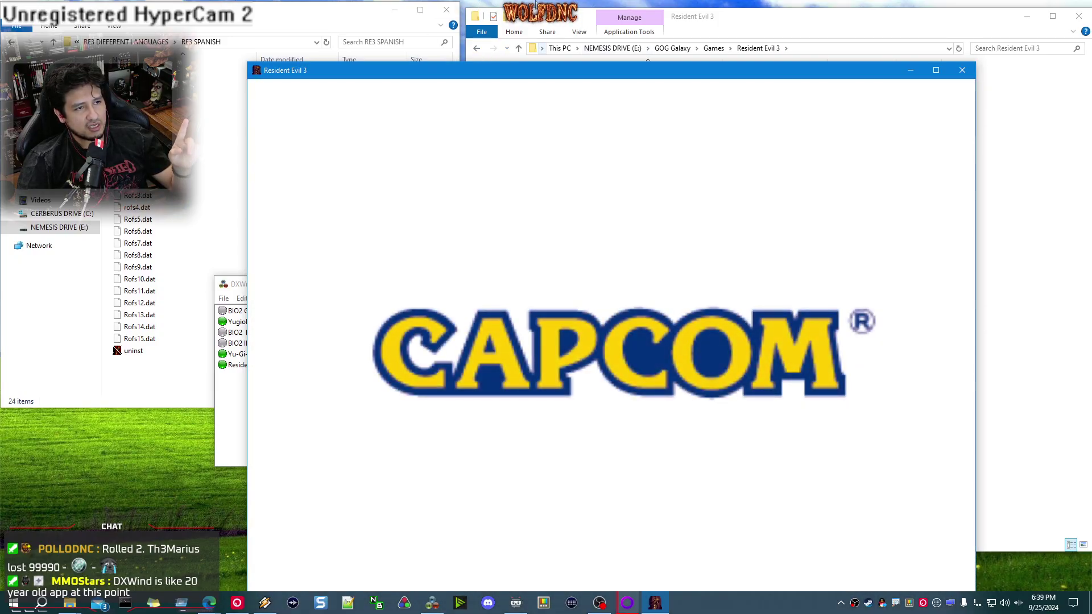
drag(486, 75, 416, 21)
click(955, 576)
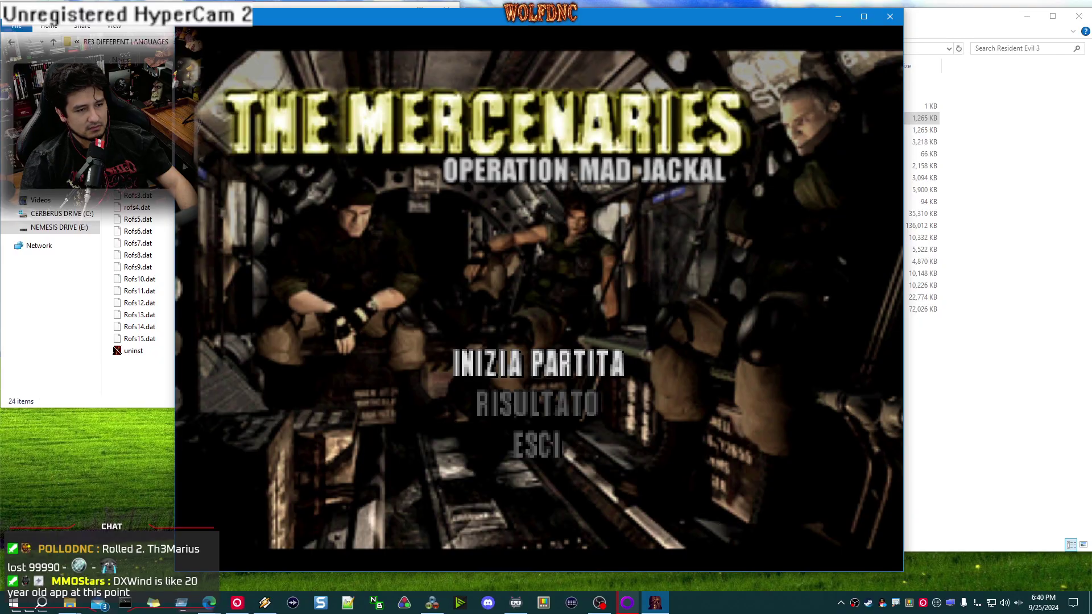
Cycle through the Mercenaries title menu options and highlight ESCI
key(Down)
key(Down)
key(Up)
key(Up)
key(Down)
key(Down)
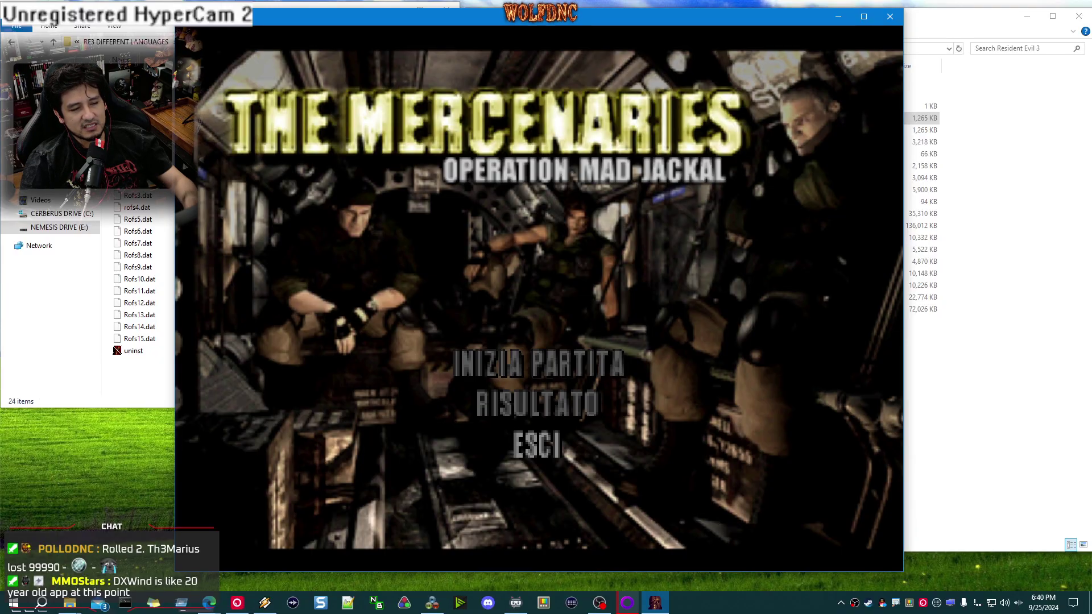
Open the game settings and clear the key assignments for the left, right and down movement directions
key(Up)
key(Up)
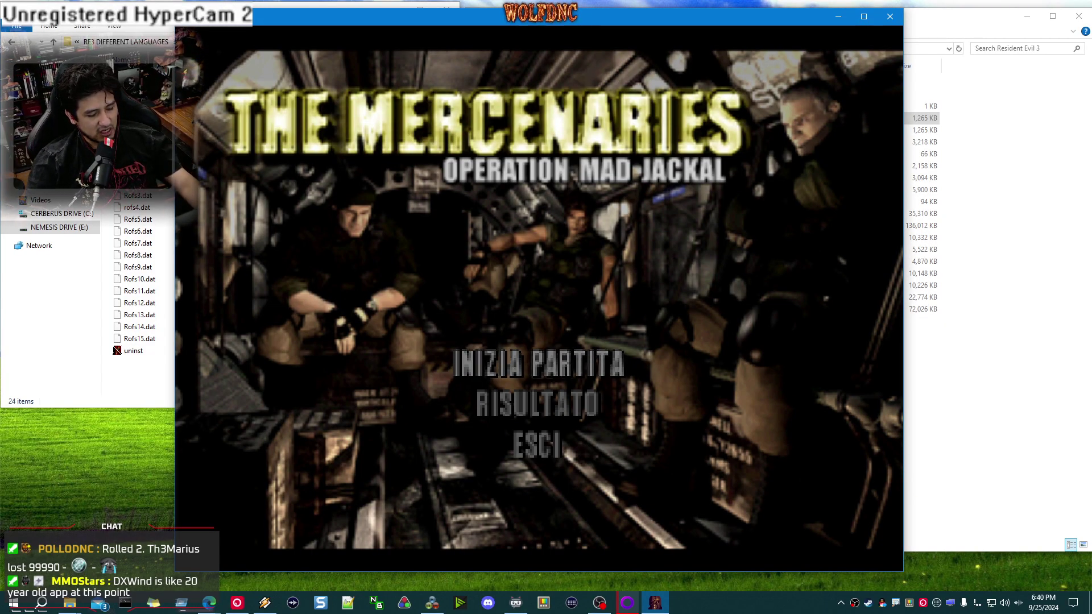
key(F8)
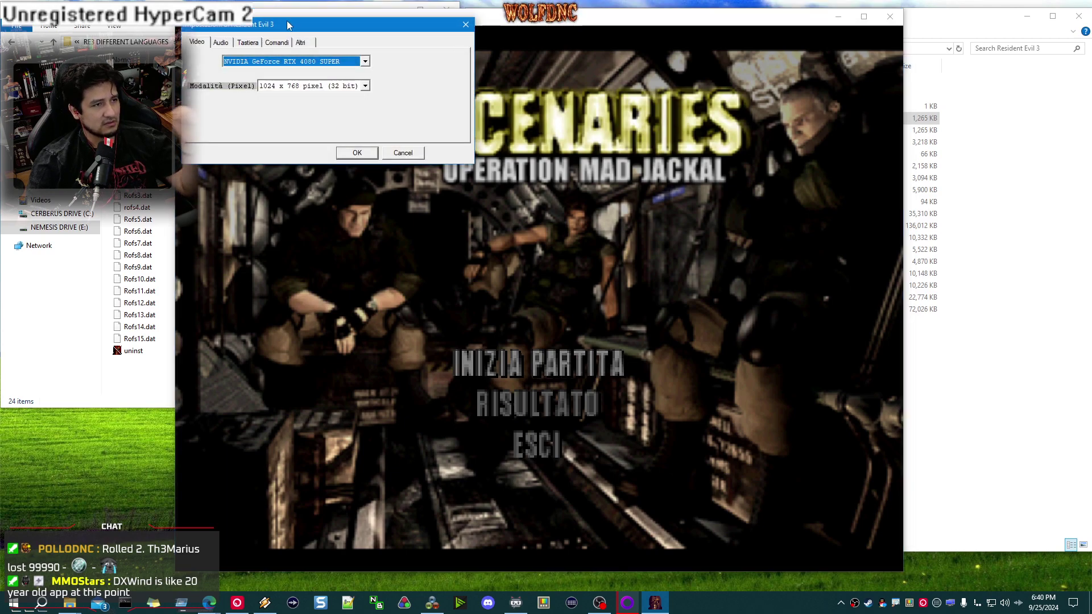
drag(285, 51, 607, 143)
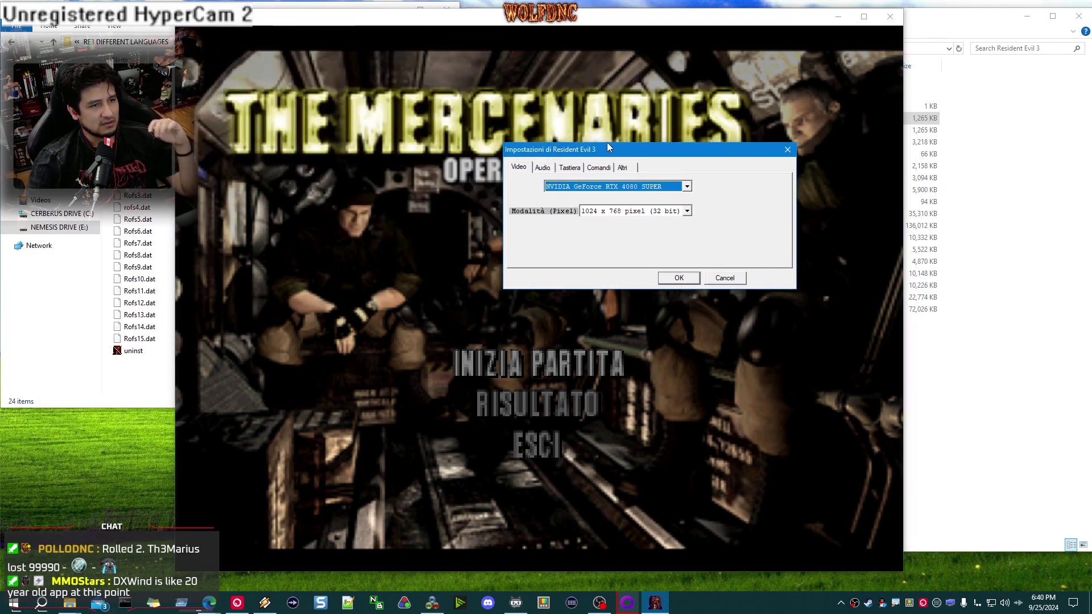
click(541, 169)
click(575, 169)
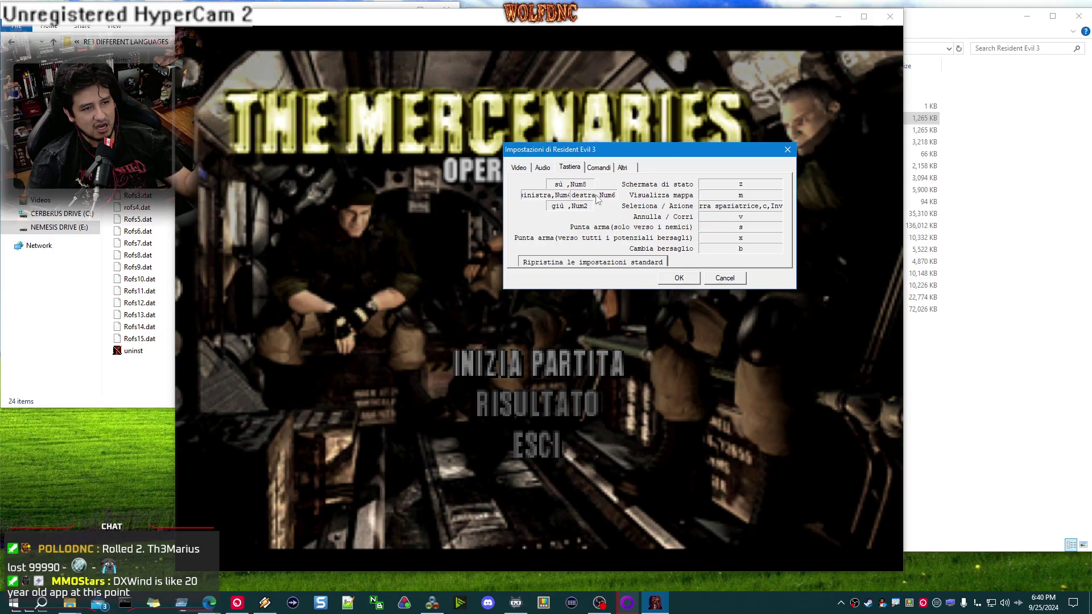
right_click(562, 196)
click(580, 214)
right_click(583, 196)
click(603, 214)
right_click(572, 206)
click(592, 224)
Assign the movement directions to W for up, A for left, D for right and S for down
right_click(572, 182)
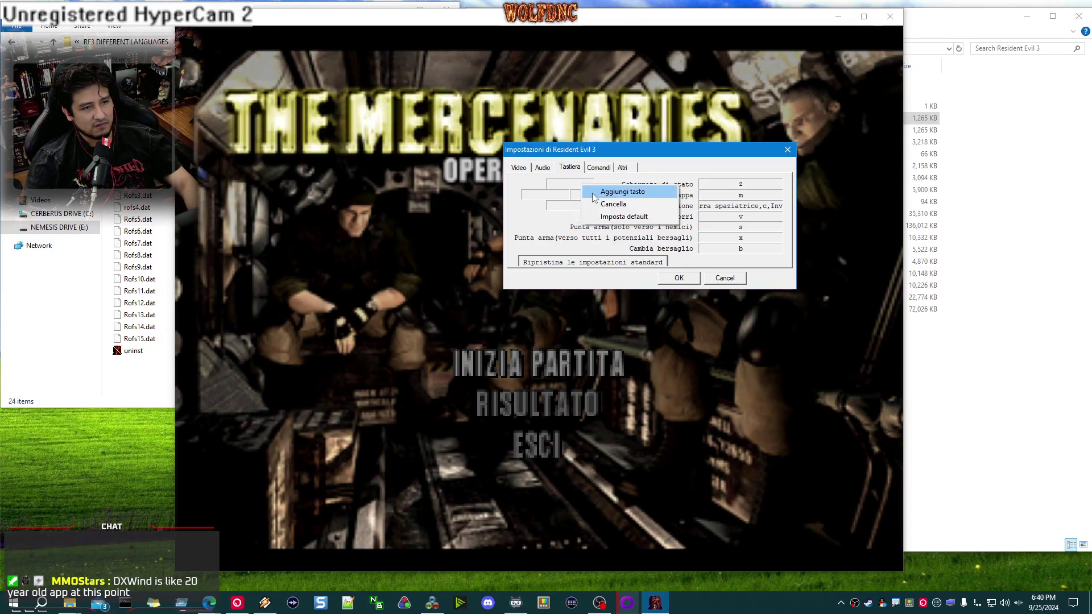
click(592, 188)
key(w)
right_click(551, 195)
click(566, 201)
key(a)
right_click(594, 195)
click(611, 200)
key(d)
right_click(582, 207)
click(598, 212)
key(s)
Clear the existing key assignments of all seven action commands, from Schermata di stato to Cambia bersaglio
right_click(734, 186)
click(753, 191)
click(585, 201)
right_click(742, 184)
click(766, 205)
right_click(744, 195)
click(768, 217)
right_click(734, 206)
click(768, 223)
right_click(735, 215)
click(769, 232)
right_click(743, 226)
click(768, 243)
right_click(742, 237)
click(765, 255)
right_click(744, 248)
click(775, 266)
Assign Num6 to Schermata di stato, the space bar to Visualizza mappa and Num2 to Seleziona / Azione
right_click(721, 187)
click(727, 192)
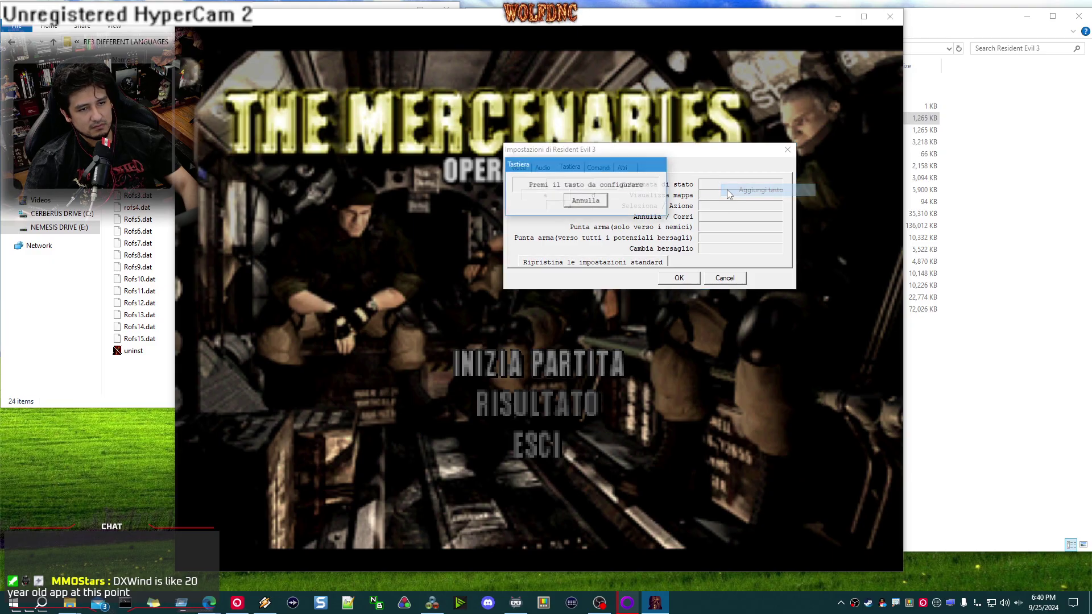
key(KP_6)
right_click(734, 197)
click(735, 203)
key(space)
right_click(734, 207)
click(742, 213)
key(KP_2)
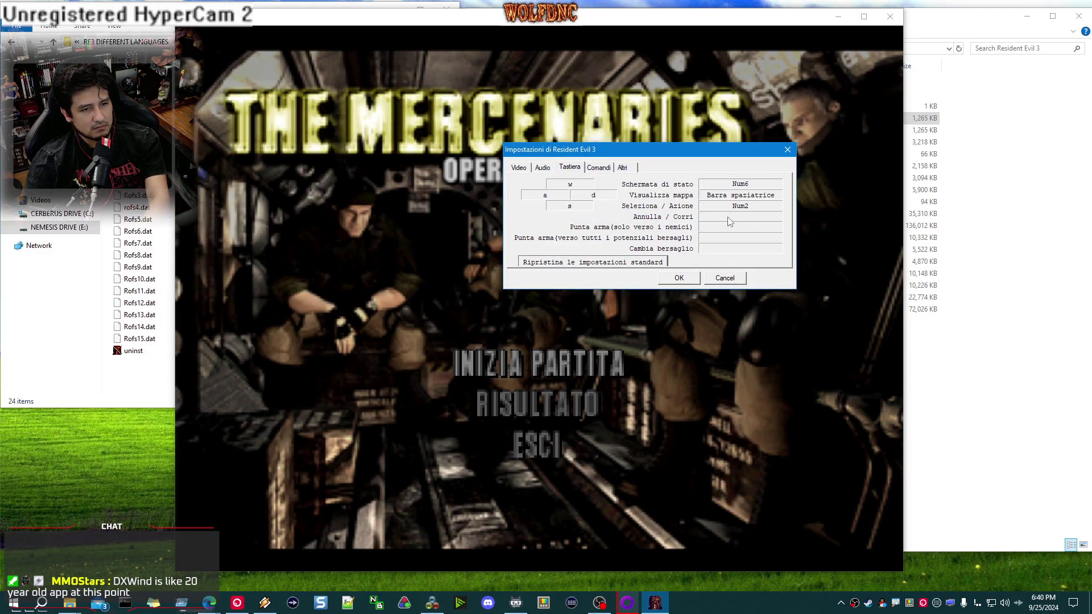
Assign Num4 to Annulla / Corri, Num - and Num + to the two Punta arma commands, Shift to Cambia bersaglio, and save the settings
right_click(746, 218)
click(747, 226)
key(KP_4)
right_click(731, 229)
click(741, 234)
key(KP_Subtract)
right_click(730, 239)
click(743, 244)
key(KP_Add)
right_click(734, 249)
click(745, 257)
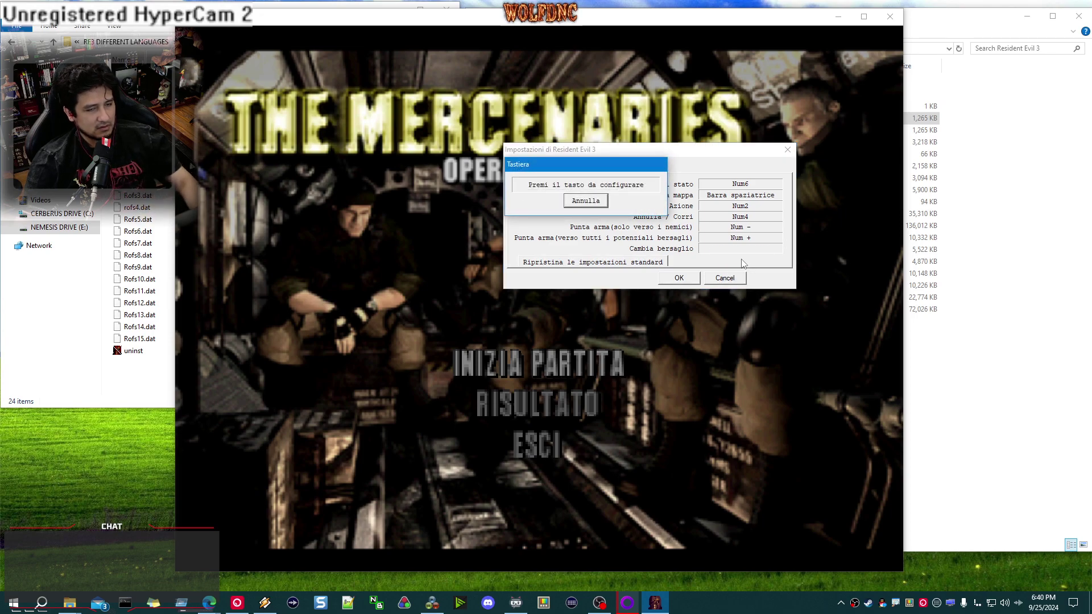
key(Shift_L)
click(679, 278)
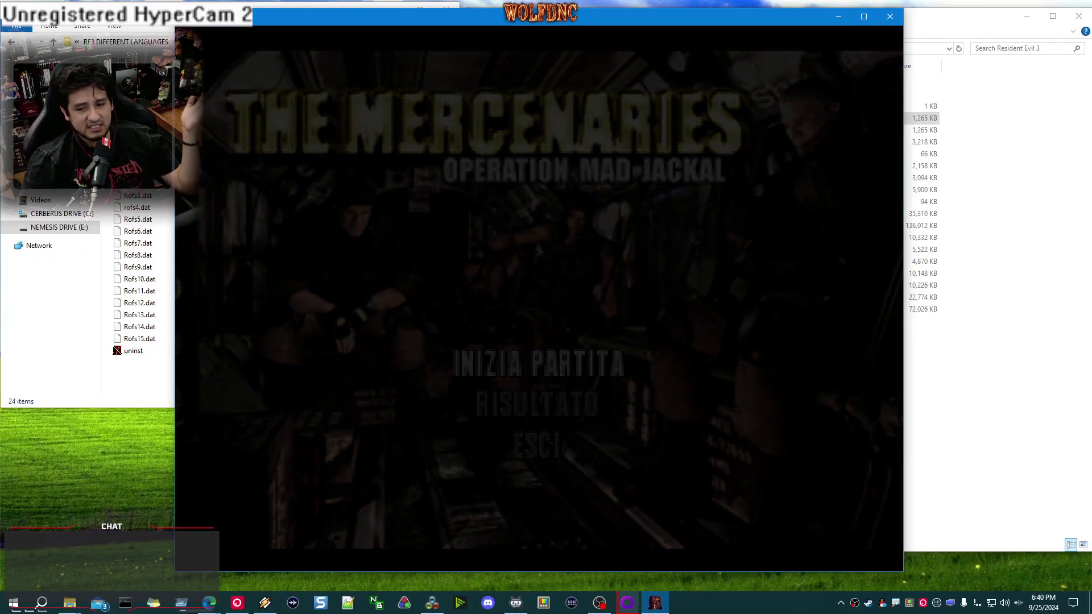
Start a Mercenaries game with the first offered character and review the Altri settings during the intro
key(Return)
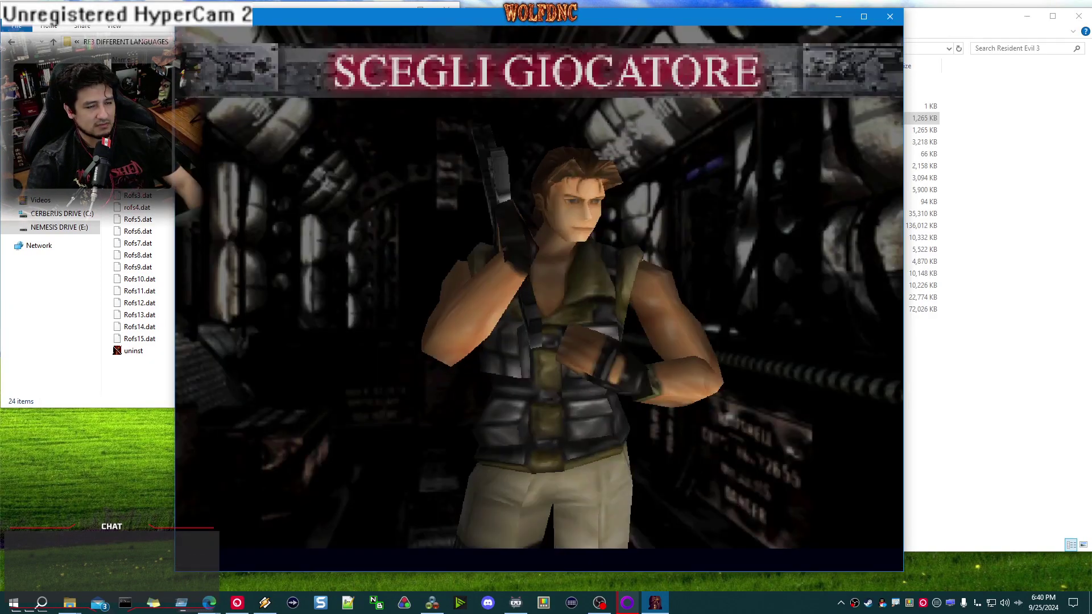
key(Return)
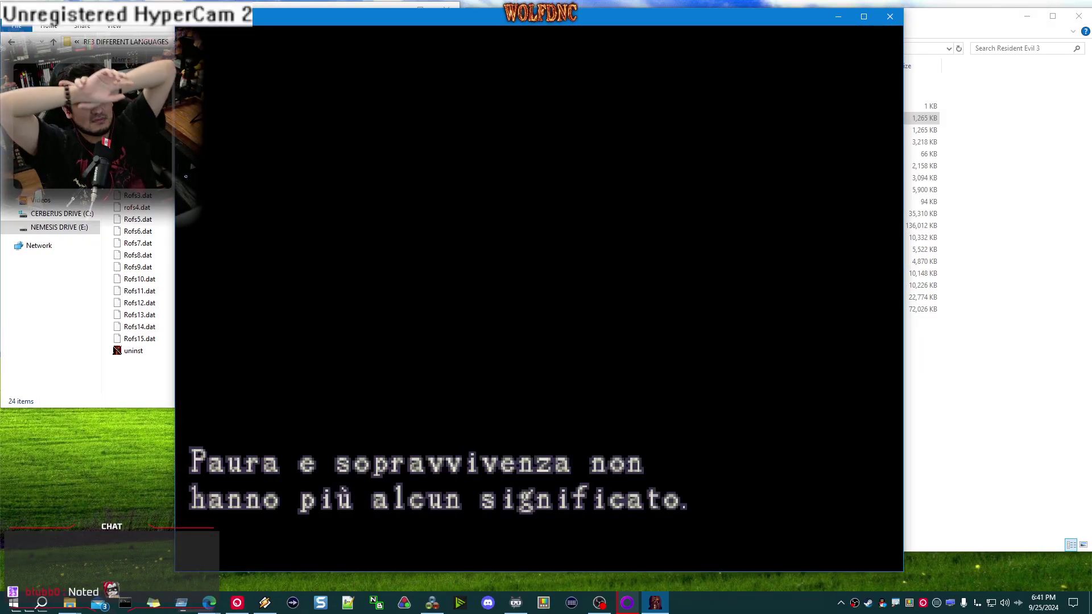
key(F8)
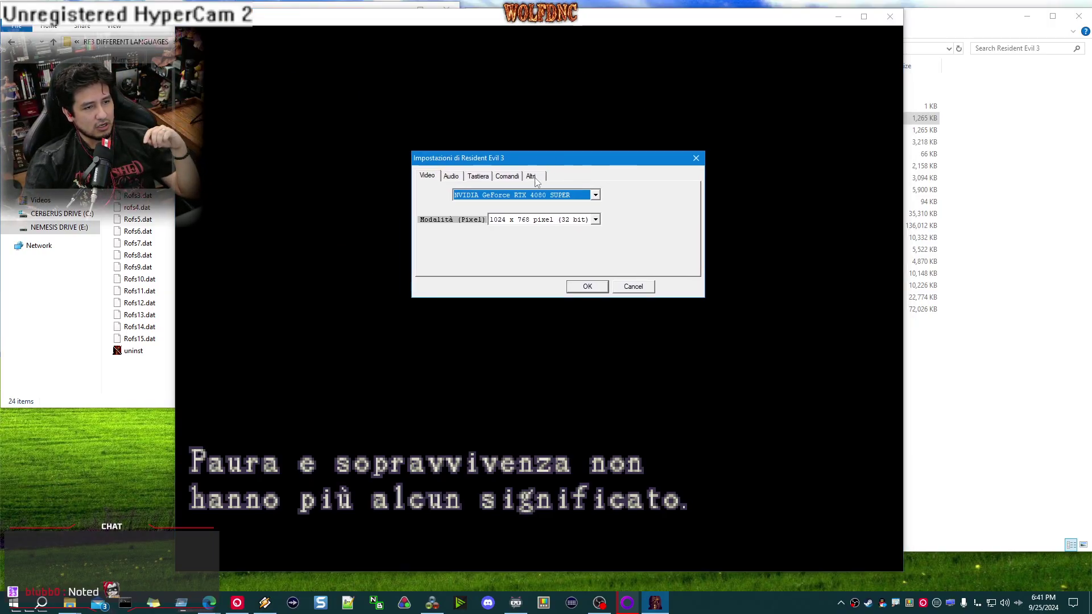
click(532, 177)
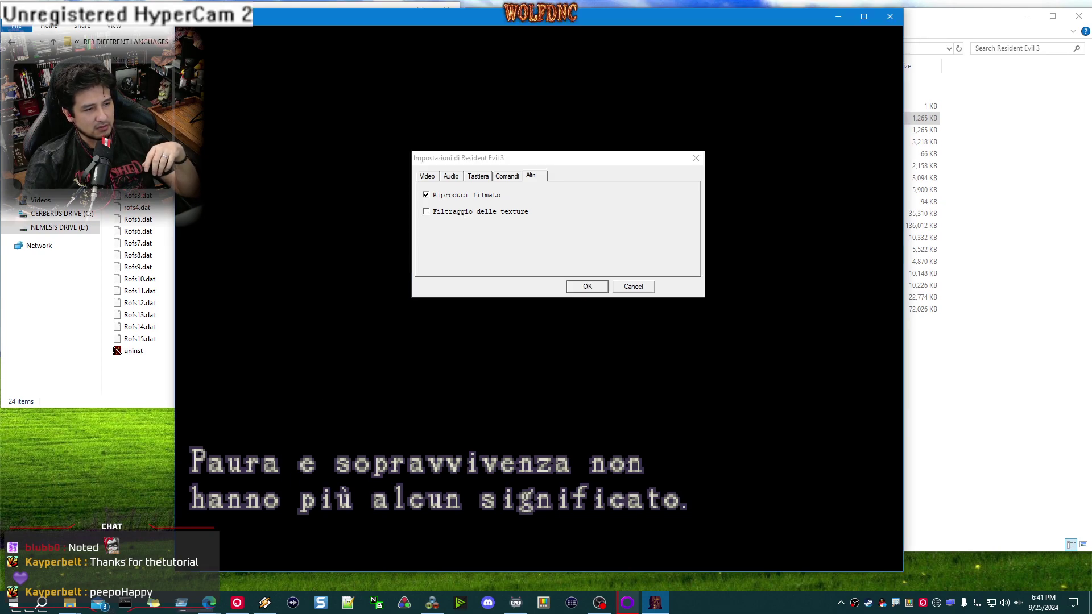
click(585, 289)
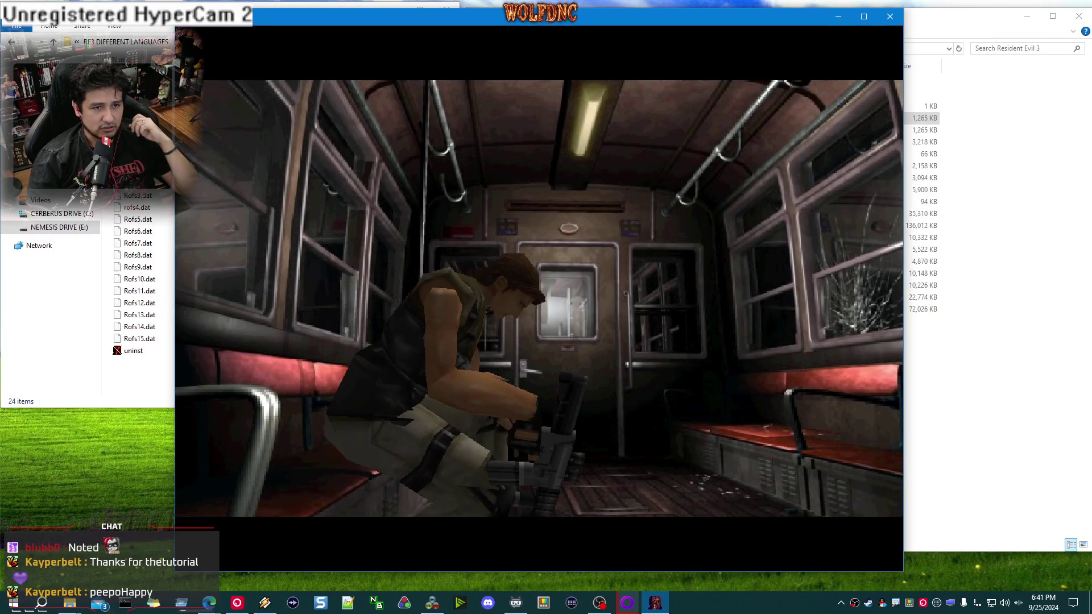
Test turning the character inside the tram and switching focus away from the game window and back
key(m)
key(m)
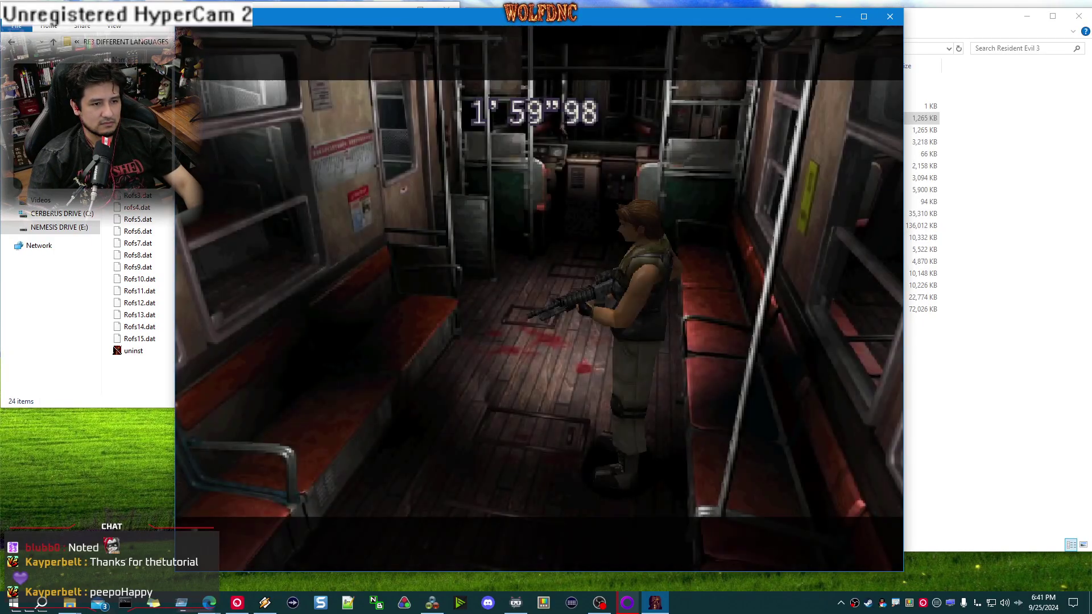
key(Right)
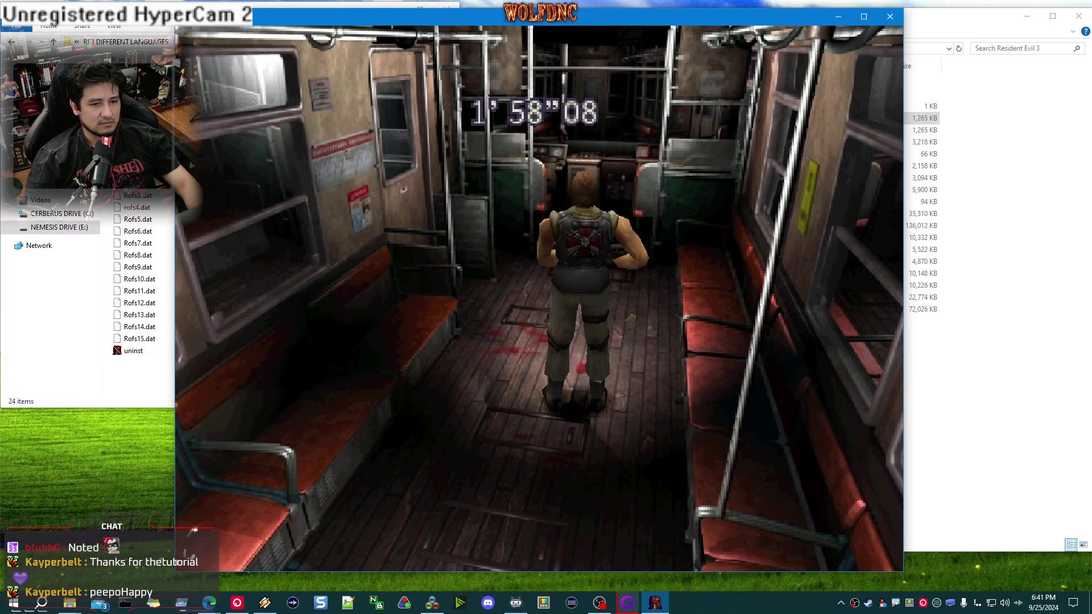
click(1007, 569)
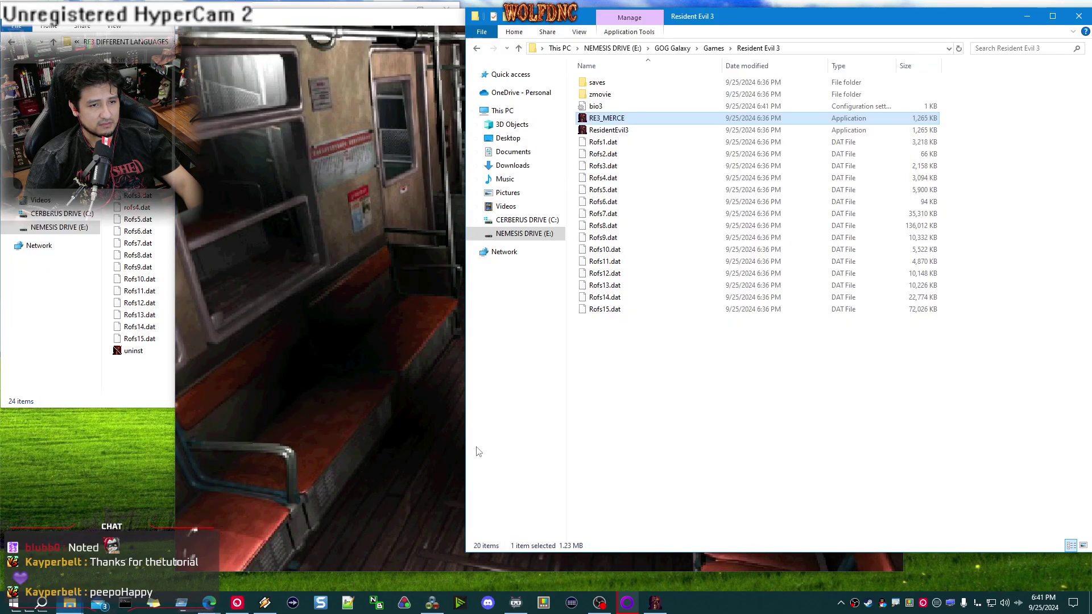
key(alt+Tab)
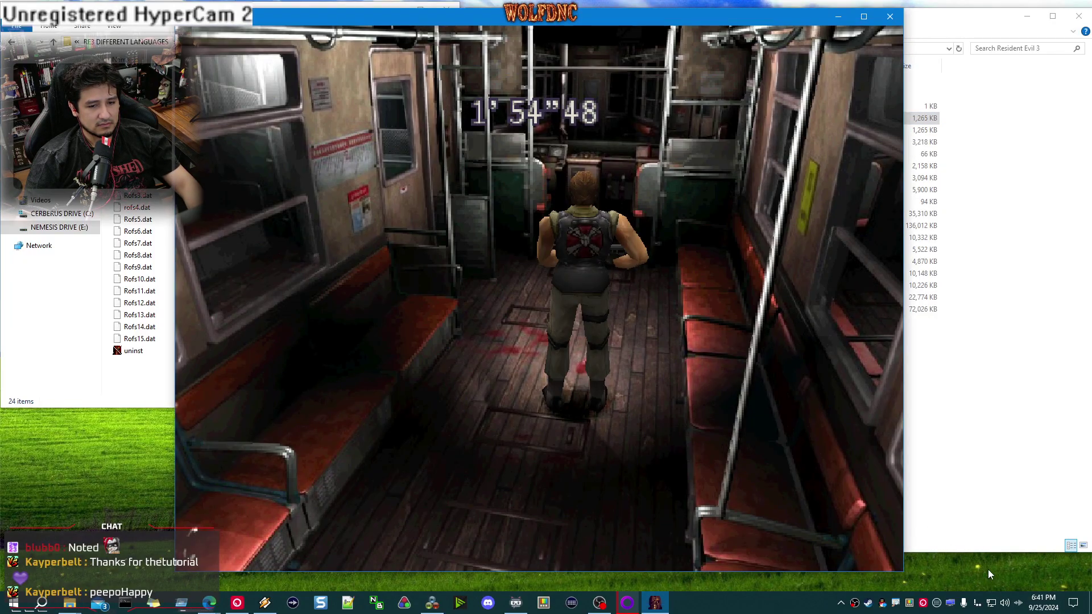
key(Left)
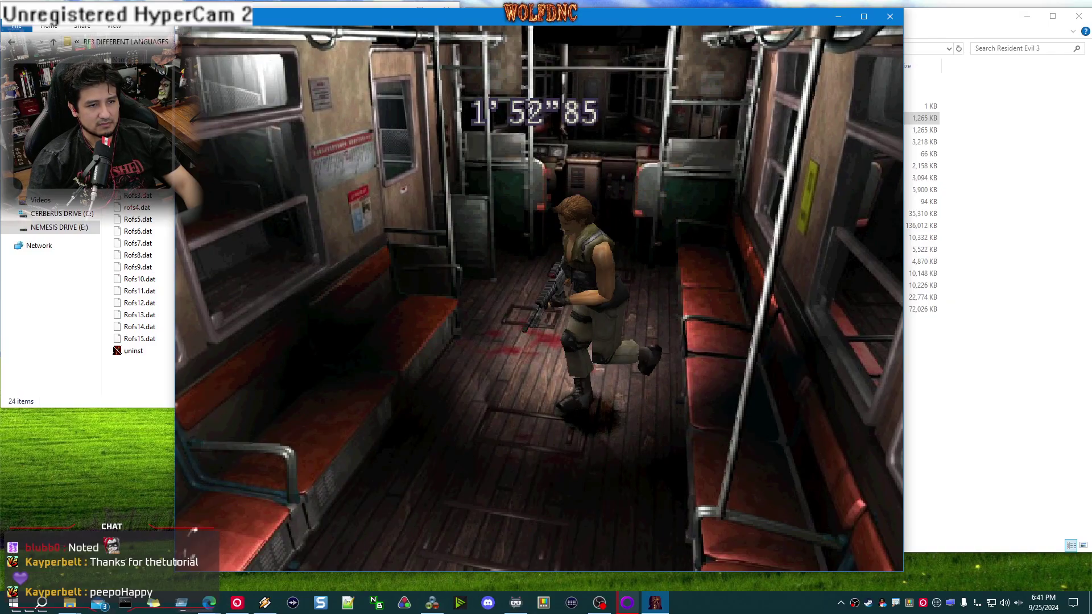
Run the character through the tram's doors and out onto the street
key(Tab)
key(Return)
key(Tab)
key(Up)
key(Return)
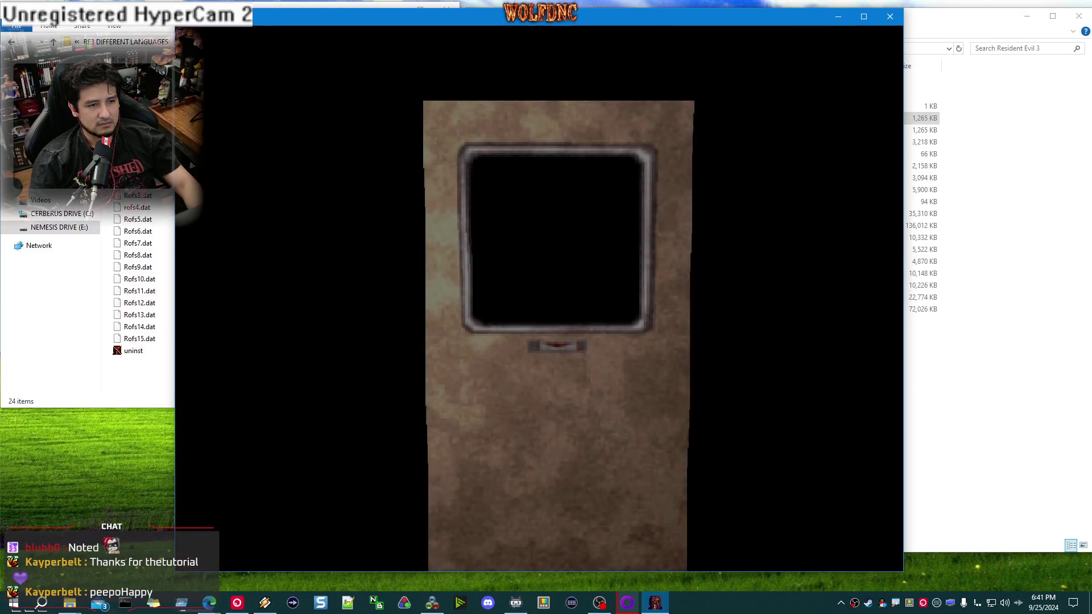
key(Right)
key(m)
key(m)
key(Up)
key(Return)
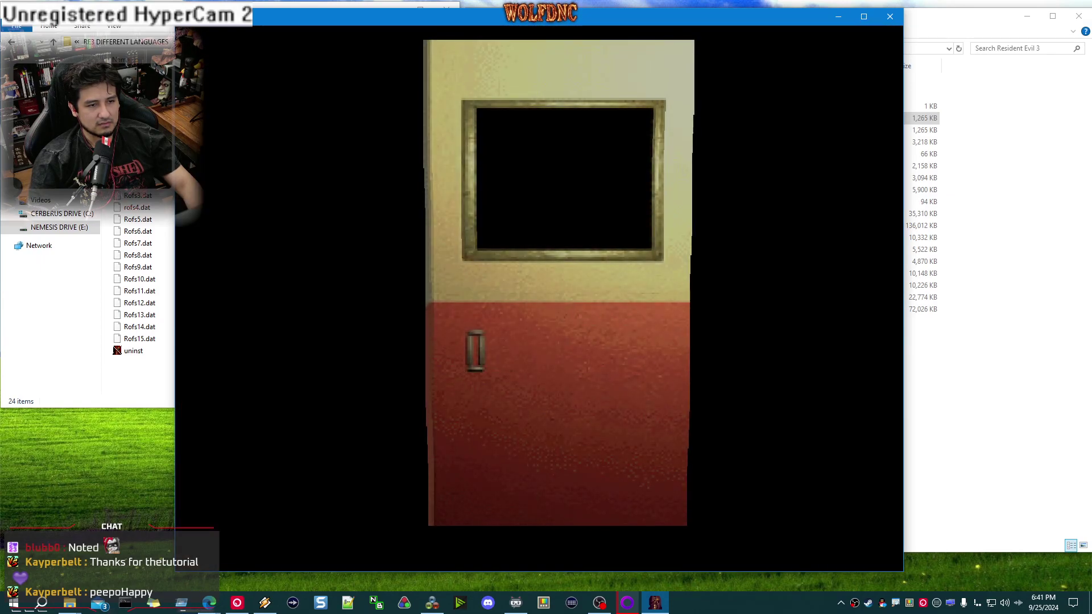
key(Up)
key(Return)
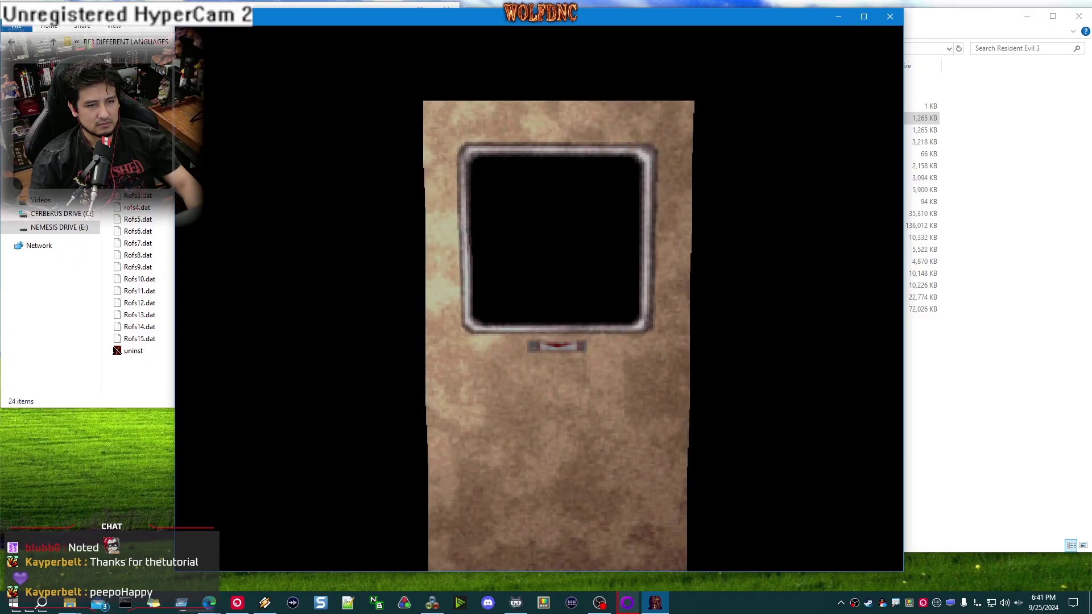
Run past the zombie at the burning barricade into the alley and quit the game
key(Up)
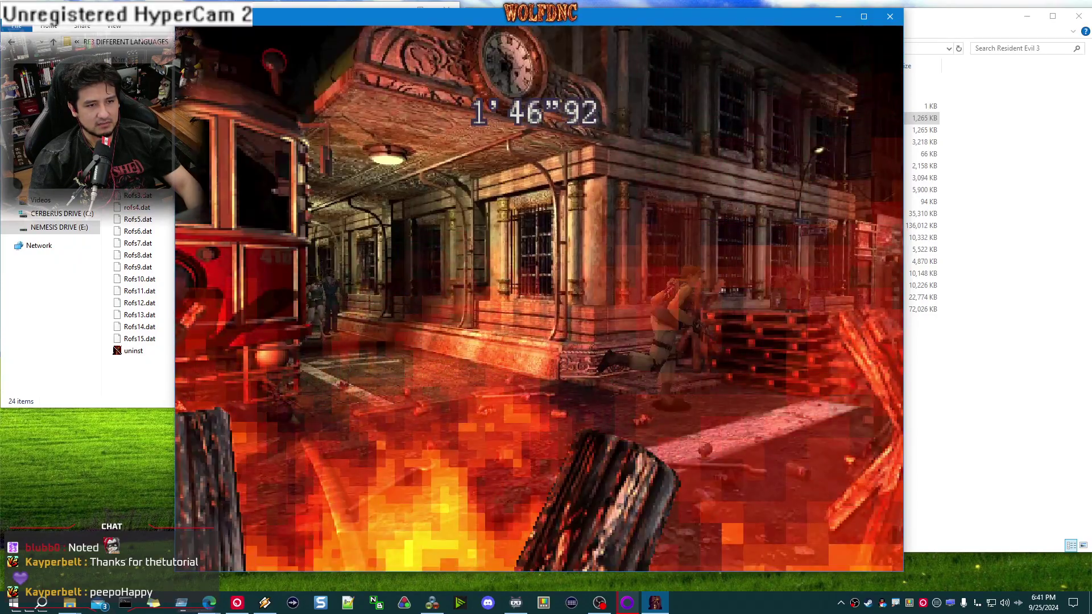
key(Up)
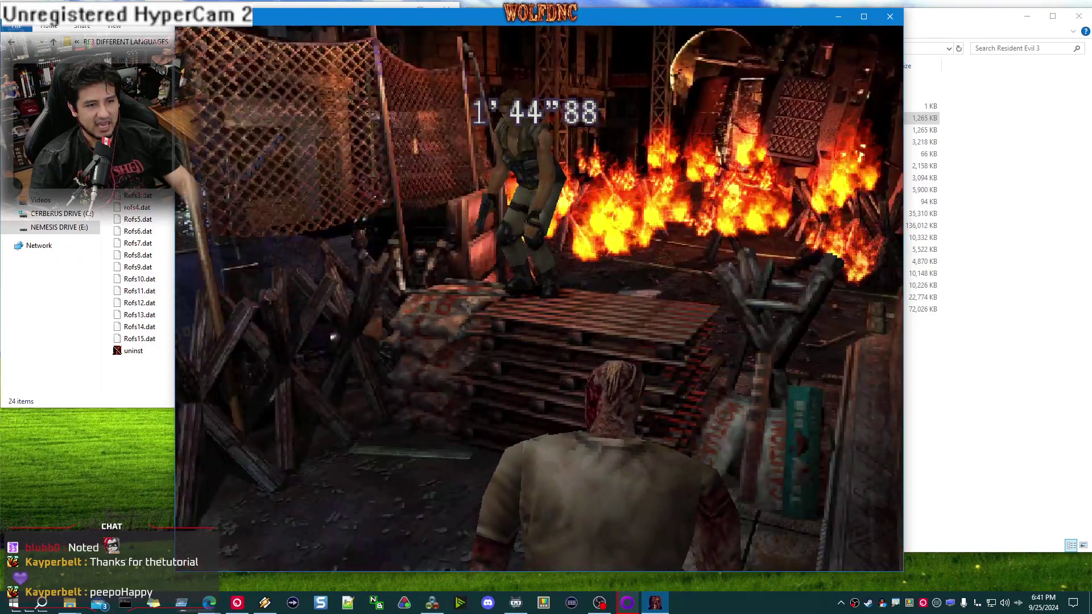
key(Up)
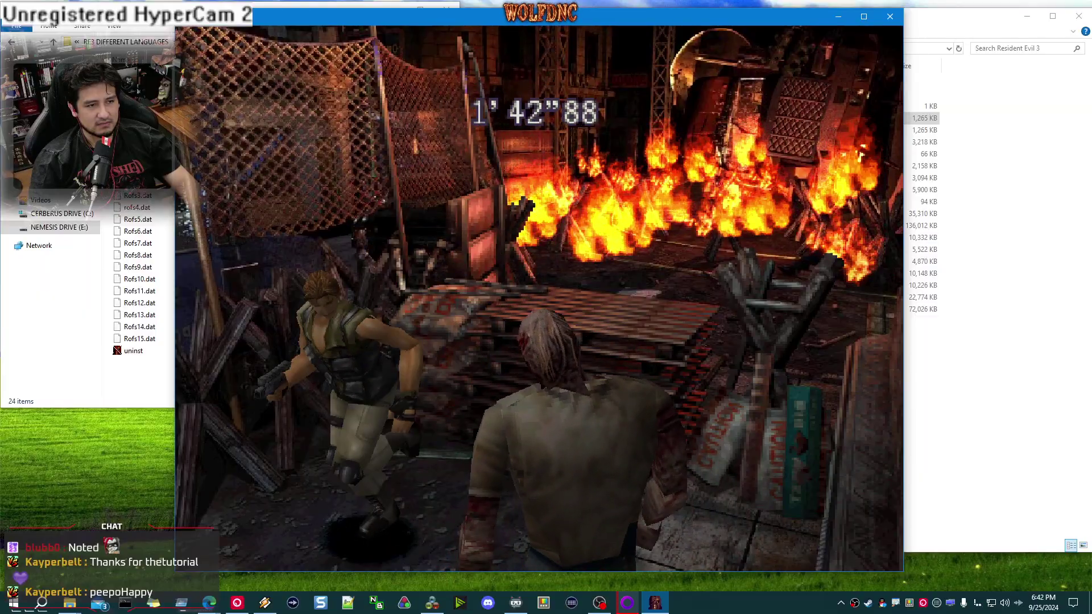
key(Up)
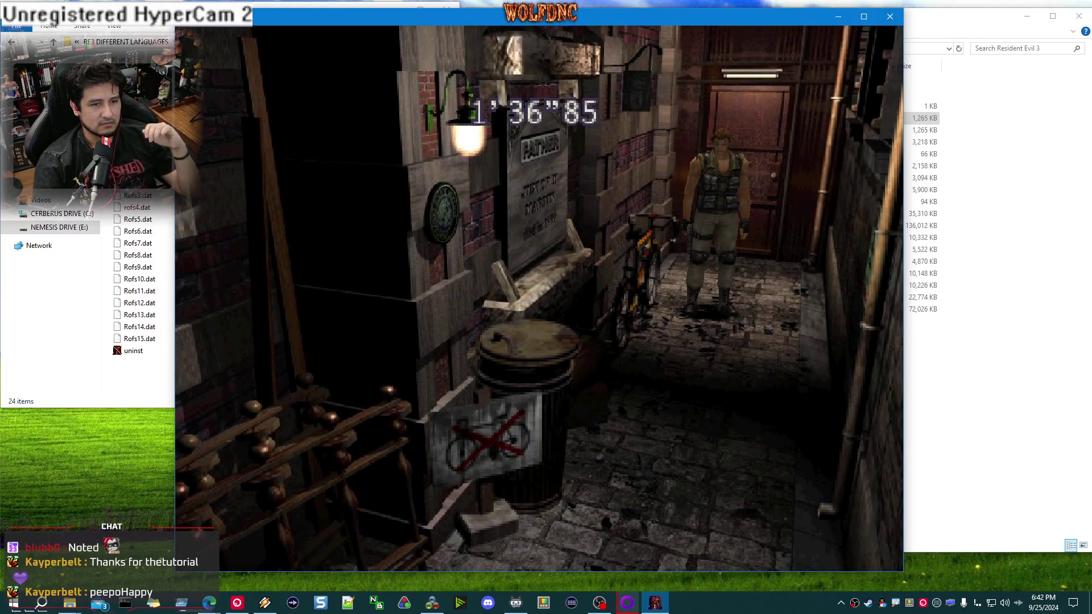
key(Escape)
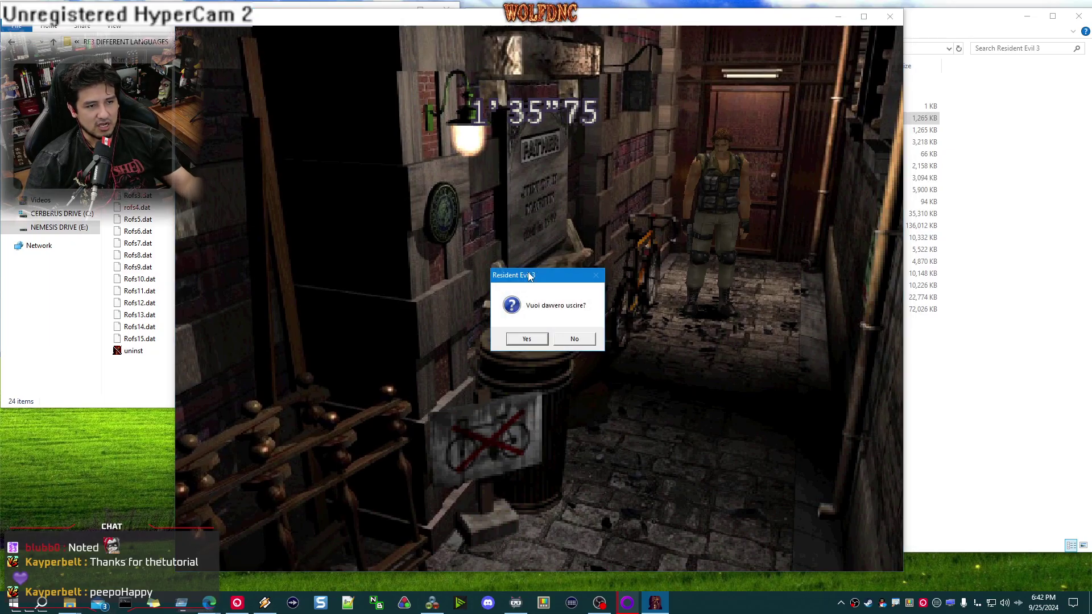
click(542, 343)
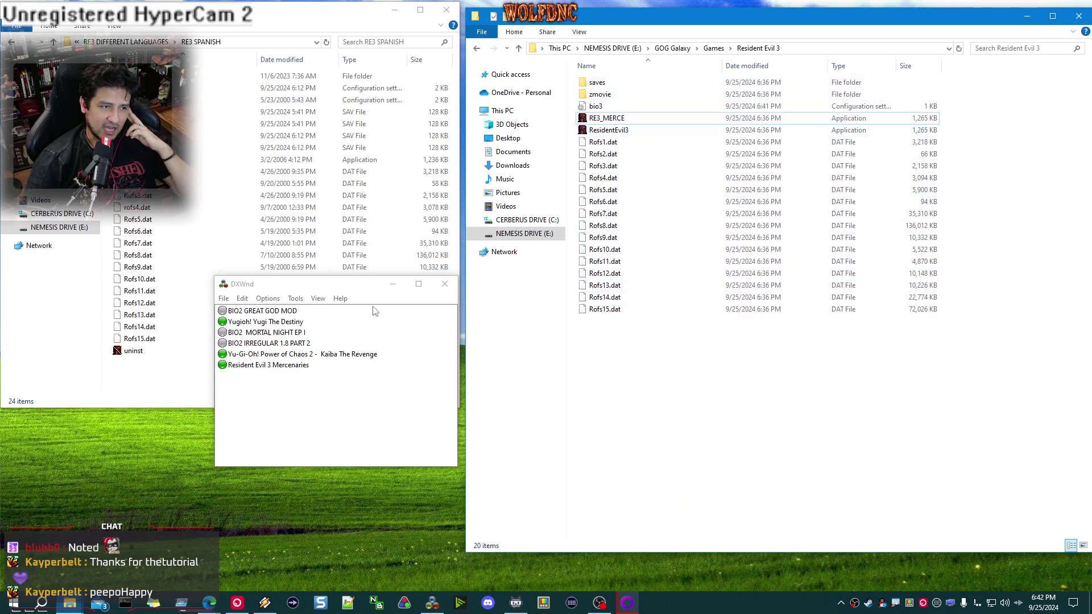
Add ResidentEvil3 from the Resident Evil 3 folder to DXWnd with an initial window size of 1280 by 960
drag(343, 284, 351, 266)
click(695, 422)
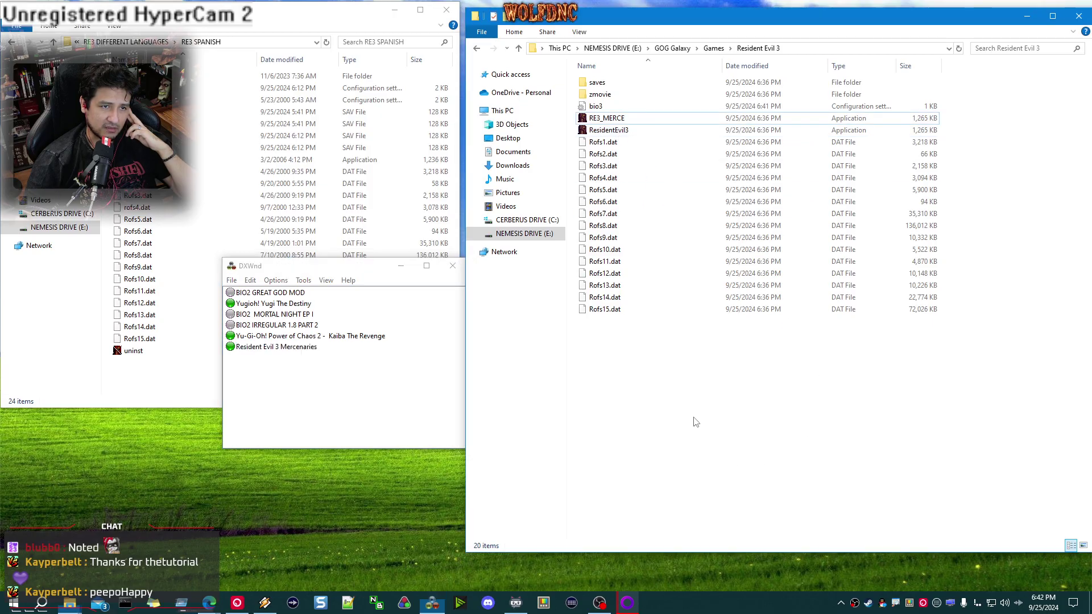
click(623, 134)
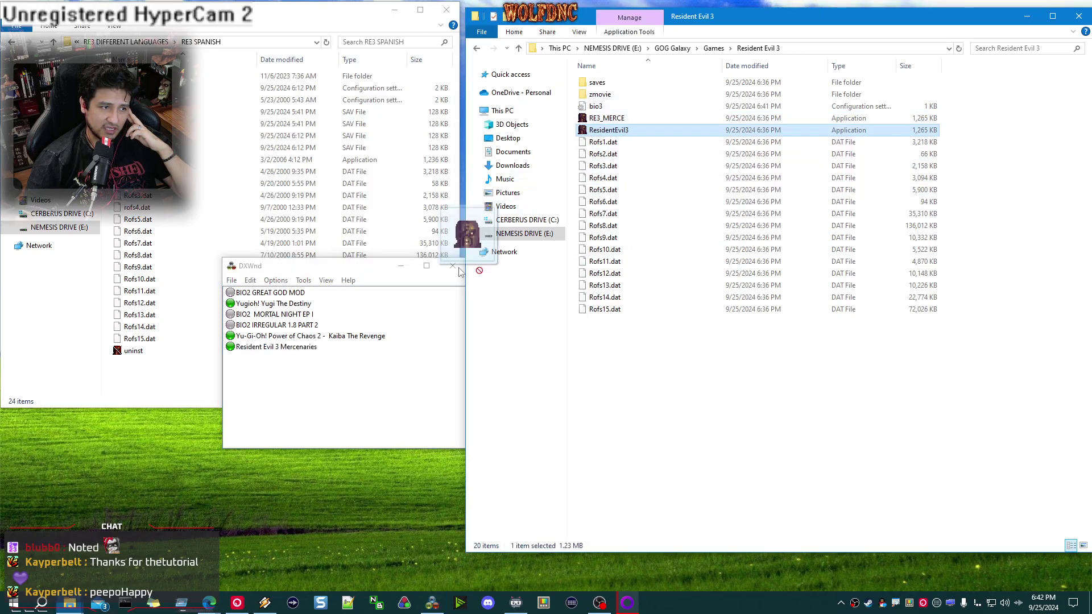
drag(237, 284, 239, 289)
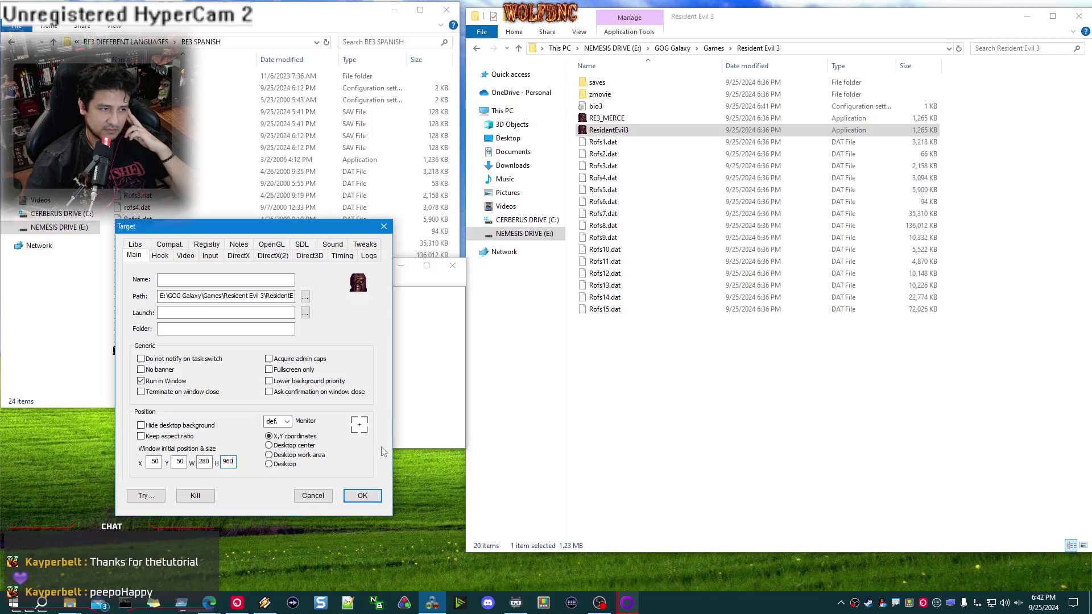
click(361, 496)
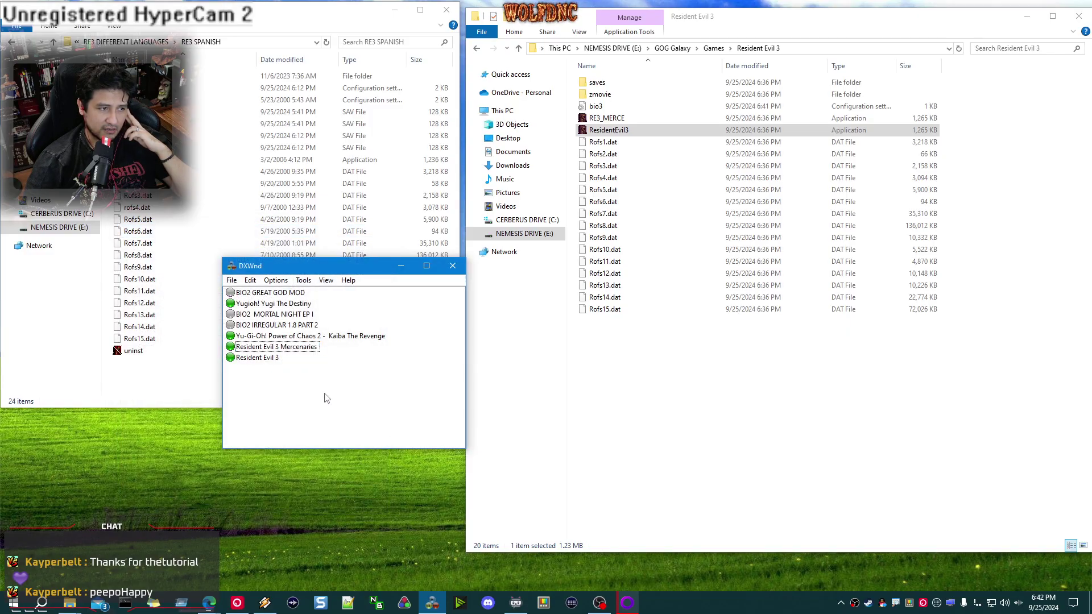
Launch Resident Evil 3 from DXWnd, close its window, and run ResidentEvil3 directly from its game folder
double_click(264, 360)
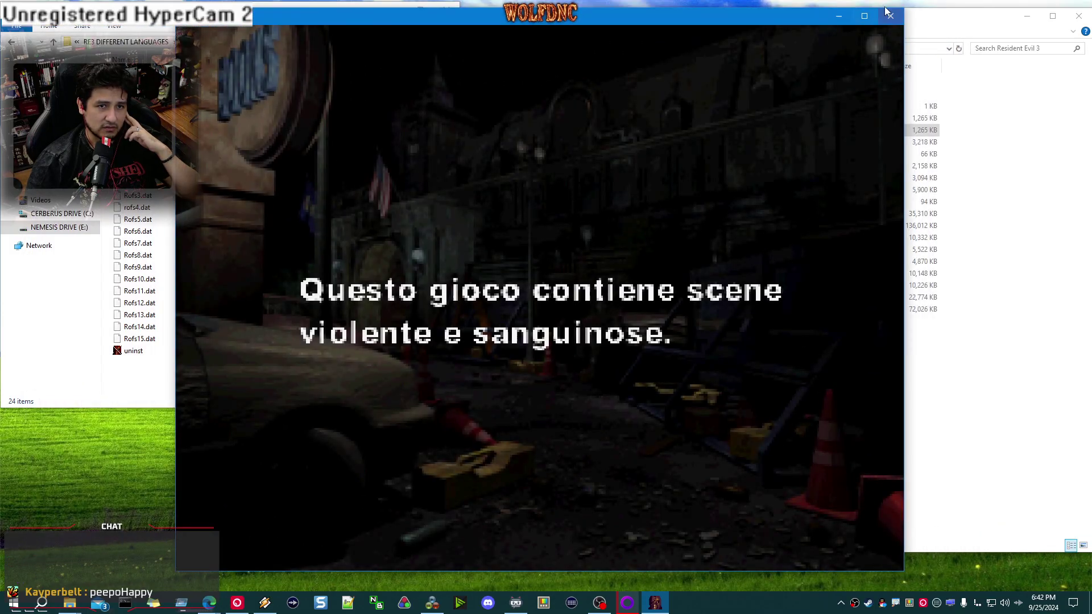
click(890, 16)
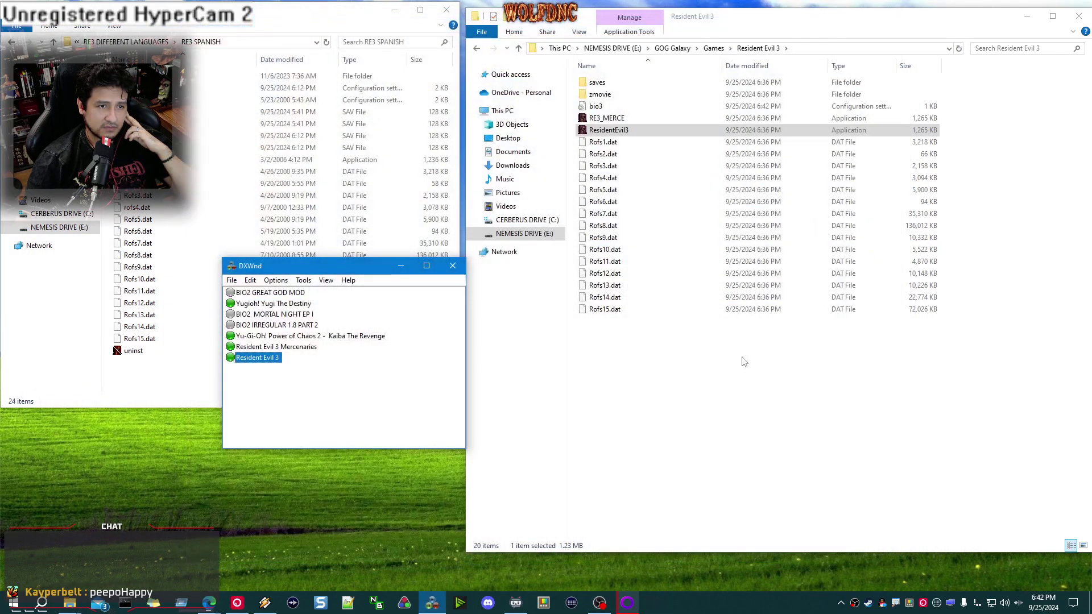
double_click(618, 131)
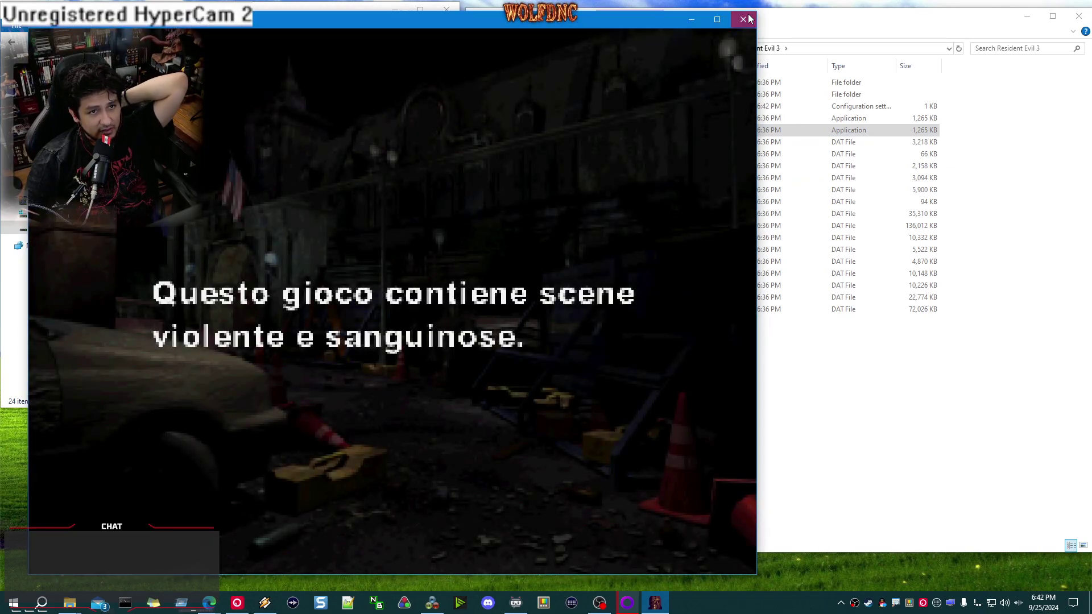
Close the running game, minimize DXWnd and relaunch ResidentEvil3 directly from the Resident Evil 3 game folder
click(748, 19)
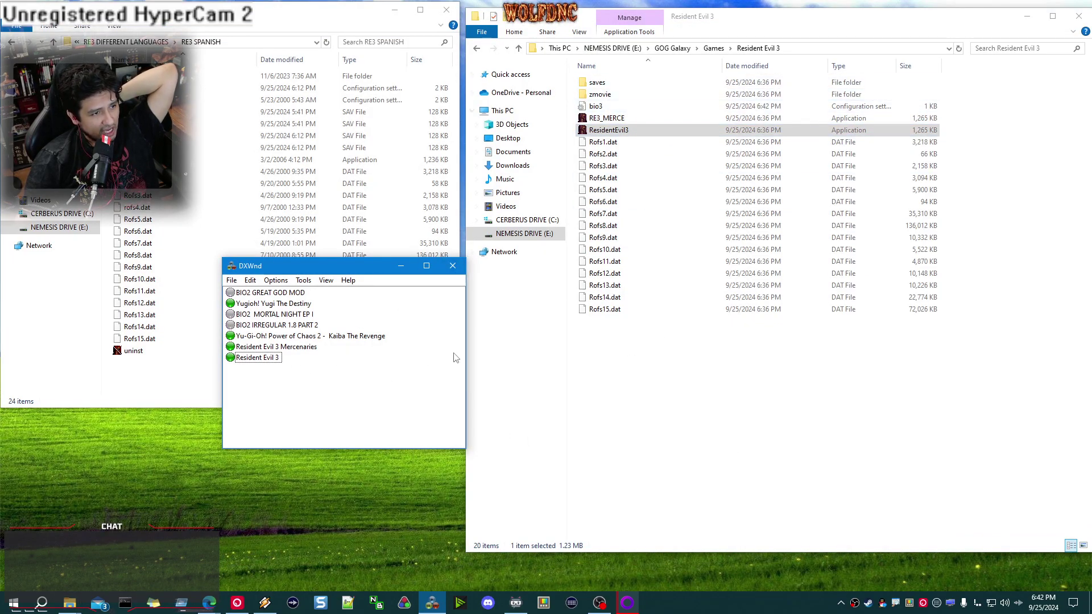
click(402, 266)
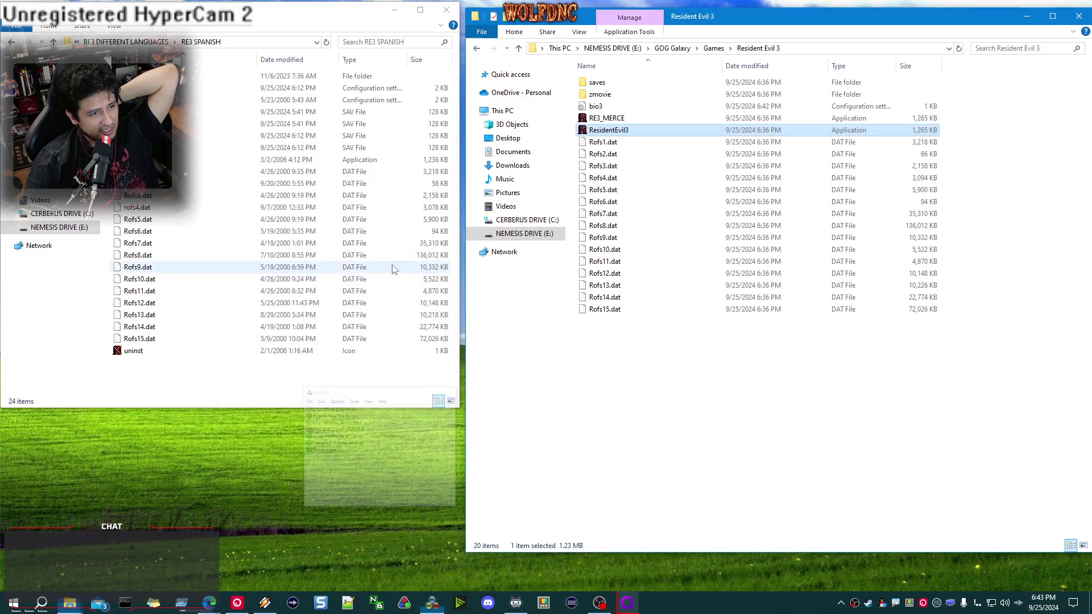
double_click(623, 132)
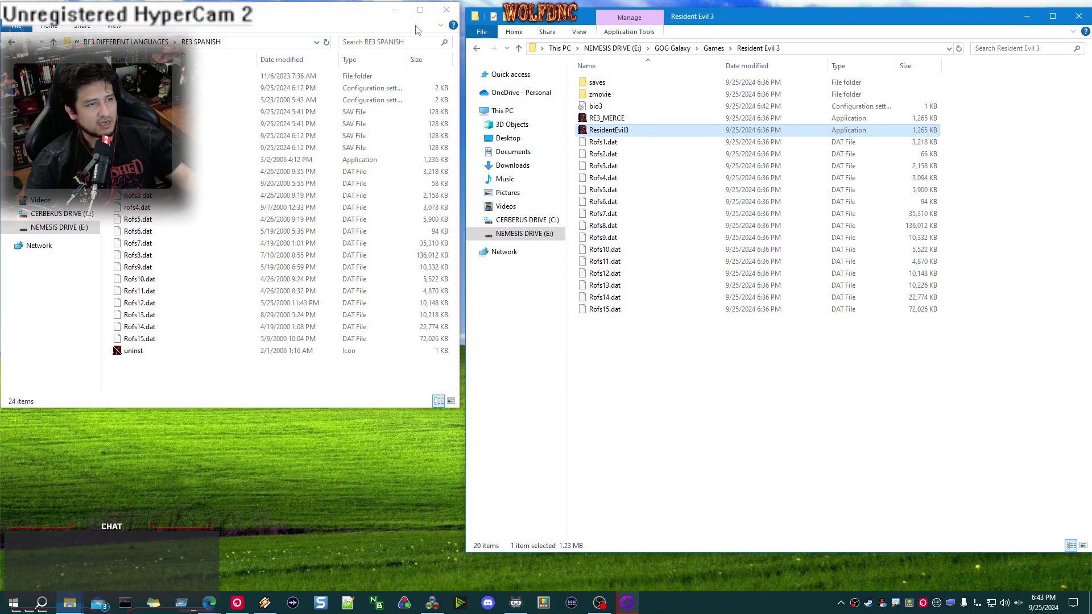
Create a desktop shortcut for ResidentEvil3, place it on a clear area of the desktop and launch the game from it
drag(358, 14, 359, 192)
right_click(616, 135)
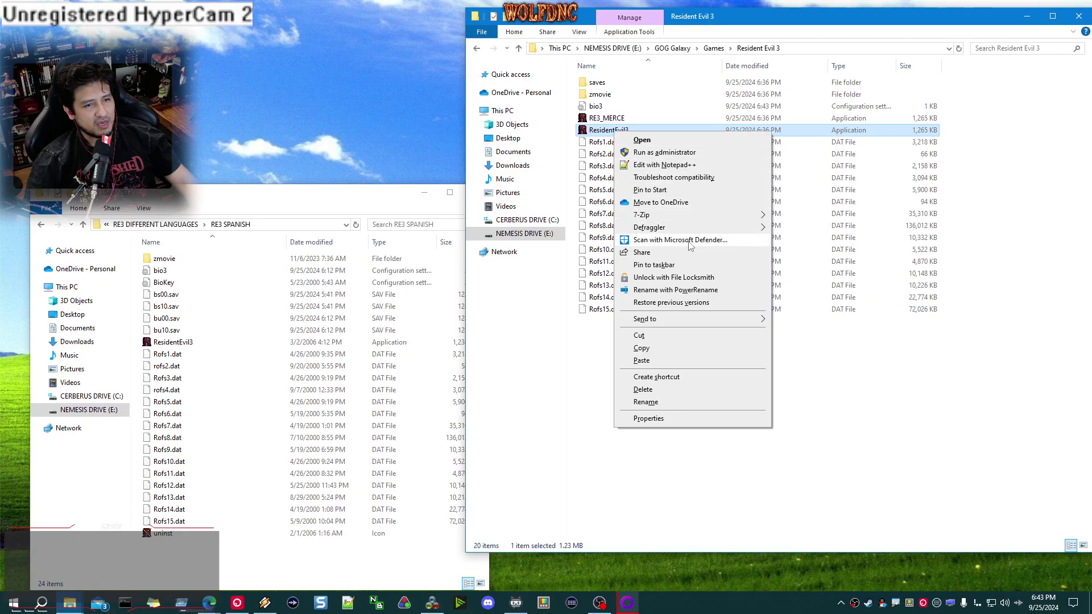
mouse_move(734, 319)
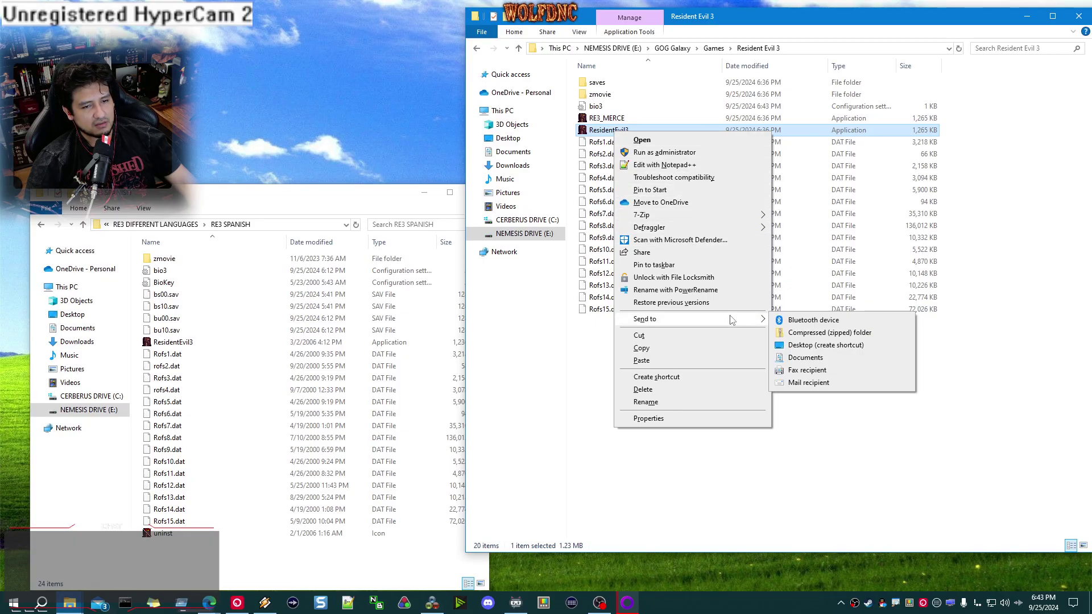
click(852, 345)
drag(23, 29, 370, 145)
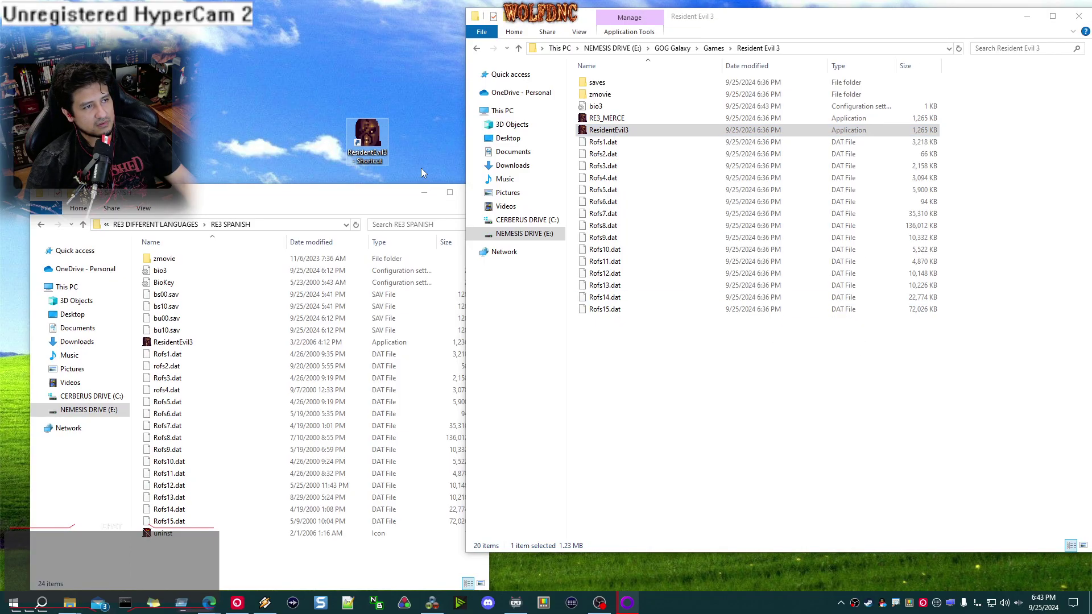
double_click(384, 134)
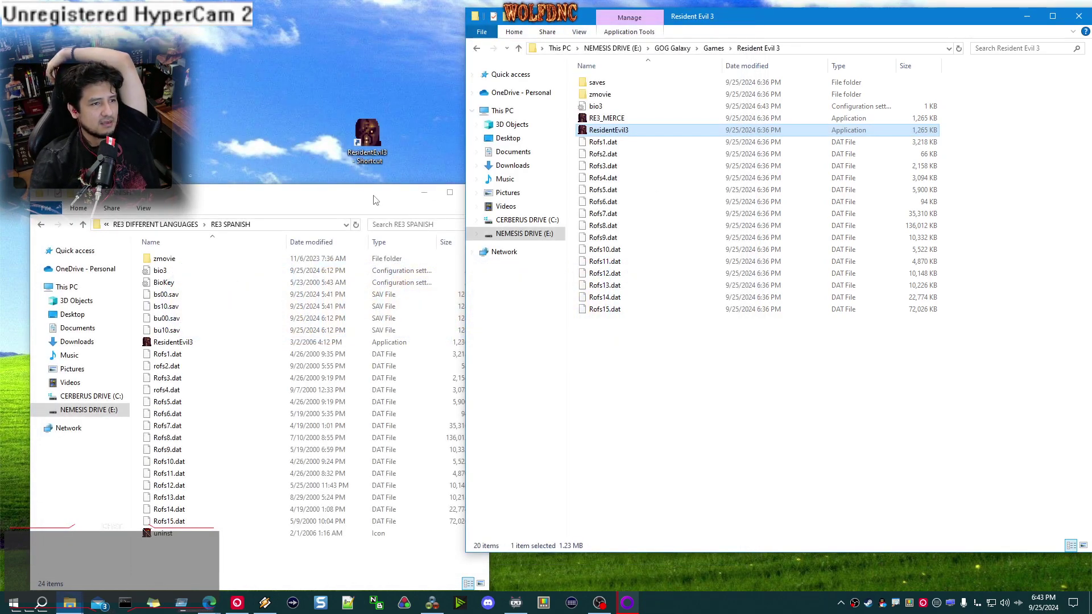
Transfer ddraw.dll from the BIO 3 PC PATCHED HD folder on NEMESIS DRIVE (E:) into the Resident Evil 3 game folder
click(373, 199)
drag(328, 200, 301, 80)
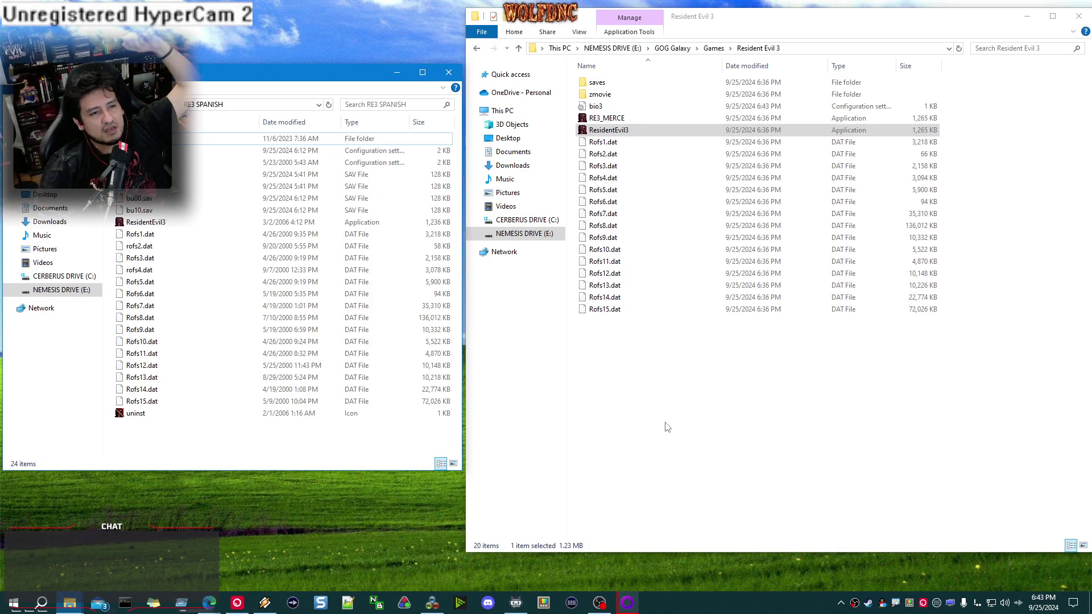
click(862, 477)
click(56, 104)
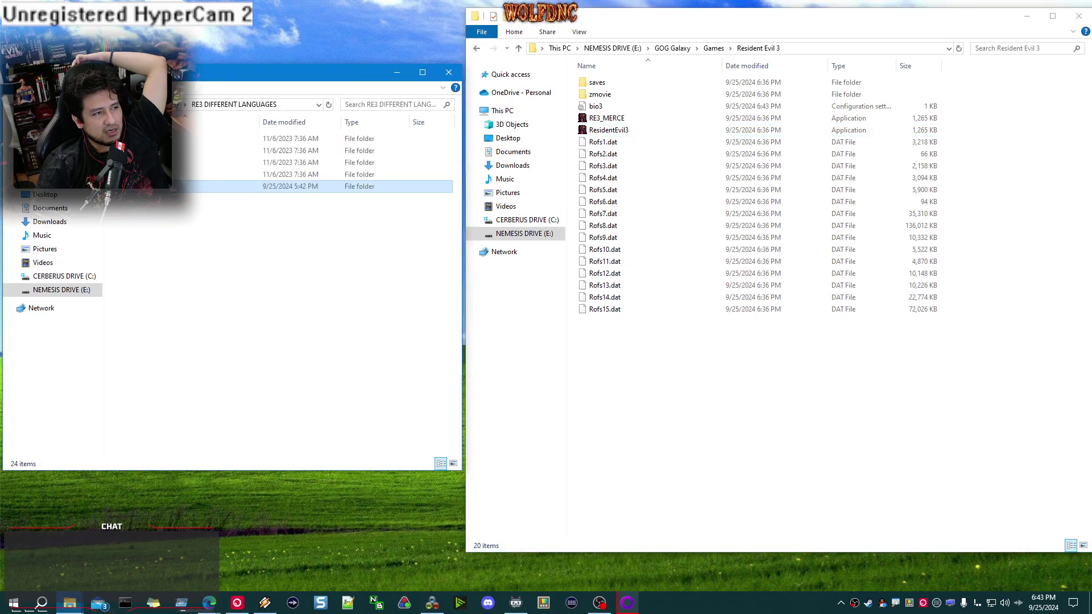
click(56, 104)
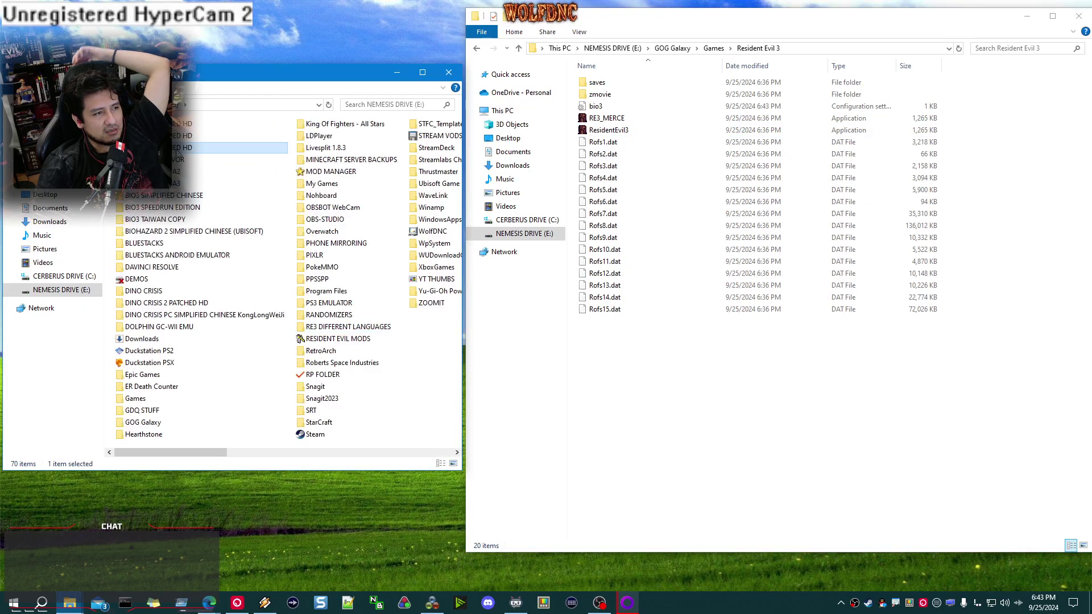
double_click(232, 149)
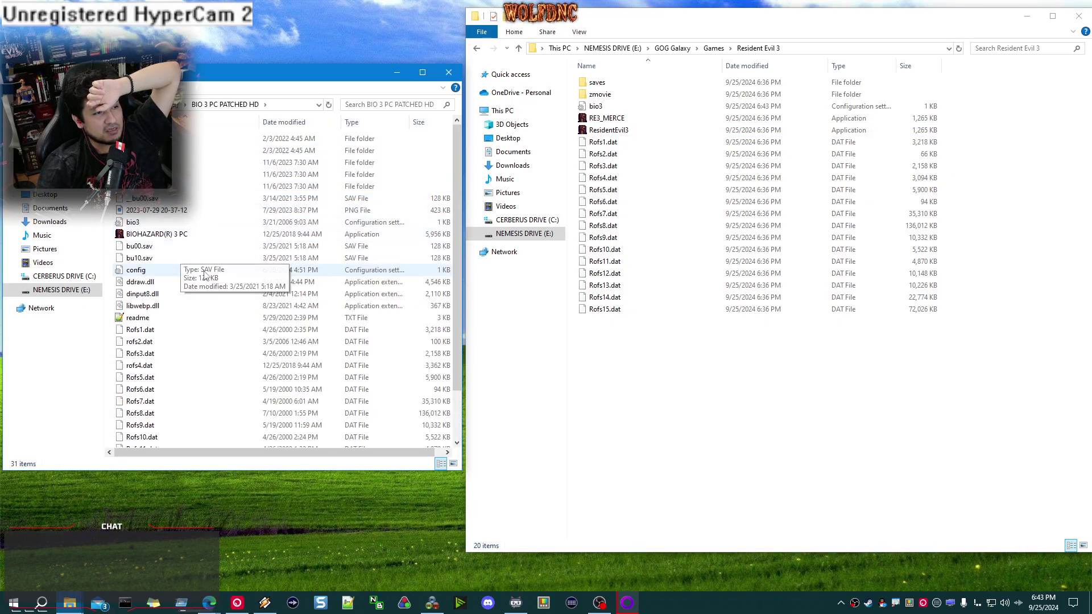
click(157, 287)
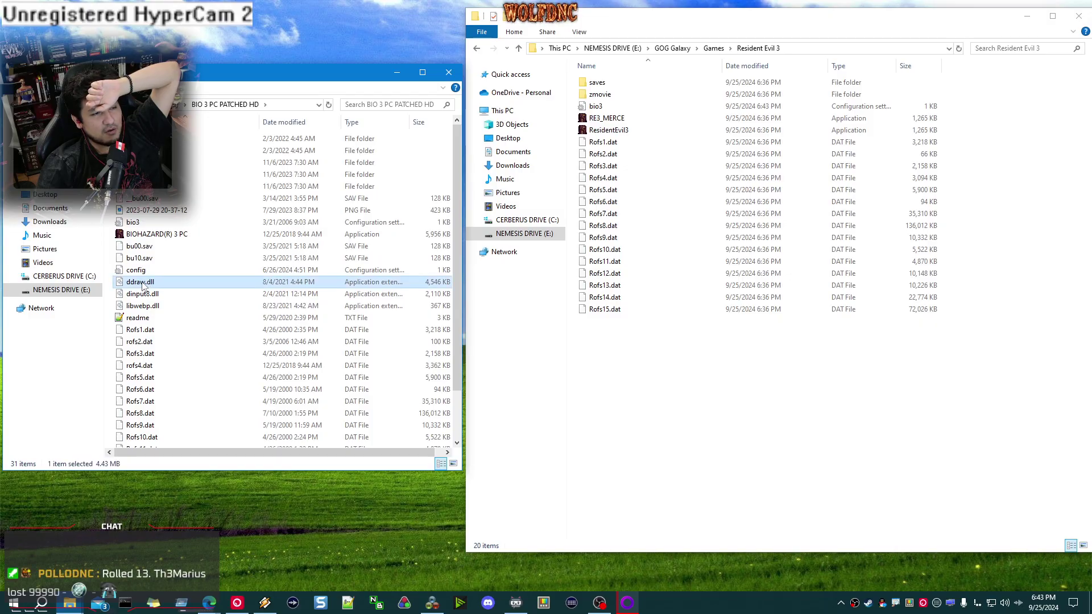
drag(149, 284, 694, 494)
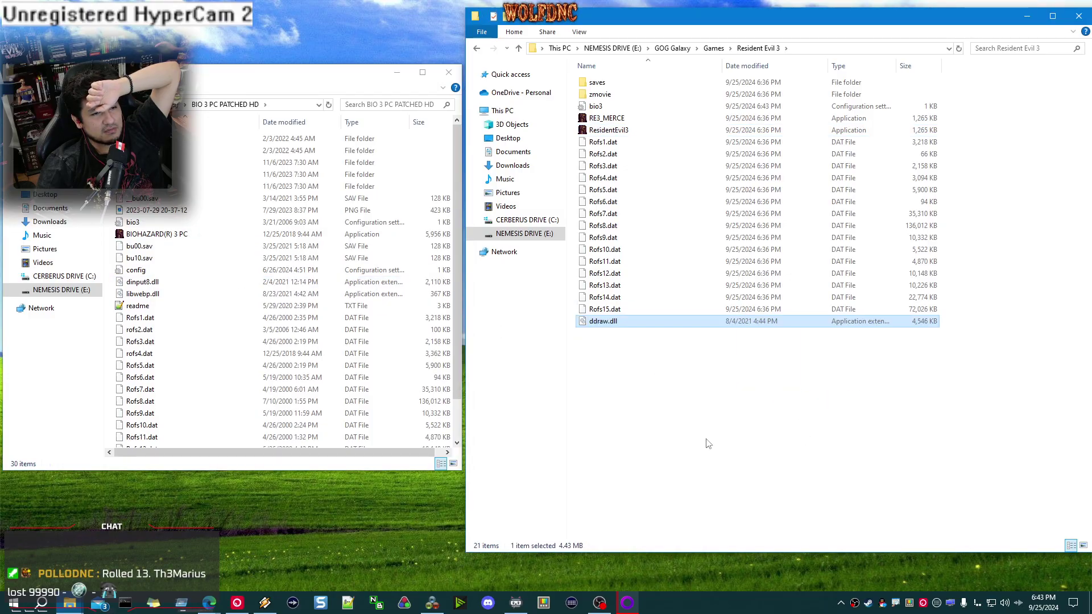
Return ddraw.dll from the Resident Evil 3 game folder to the BIO 3 PC PATCHED HD folder
scroll(350, 381, down, 2)
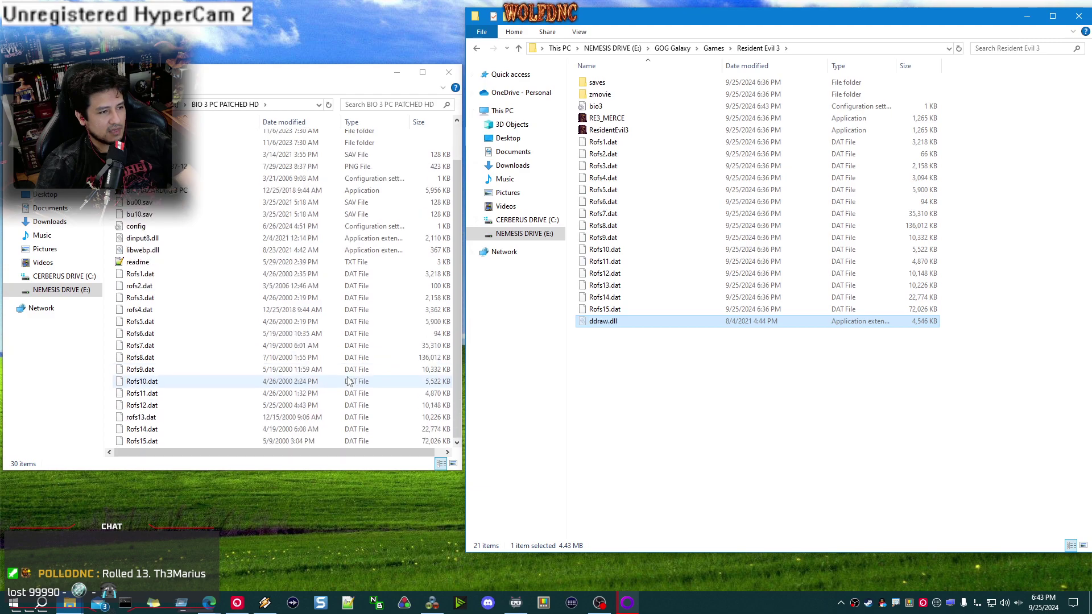
click(459, 227)
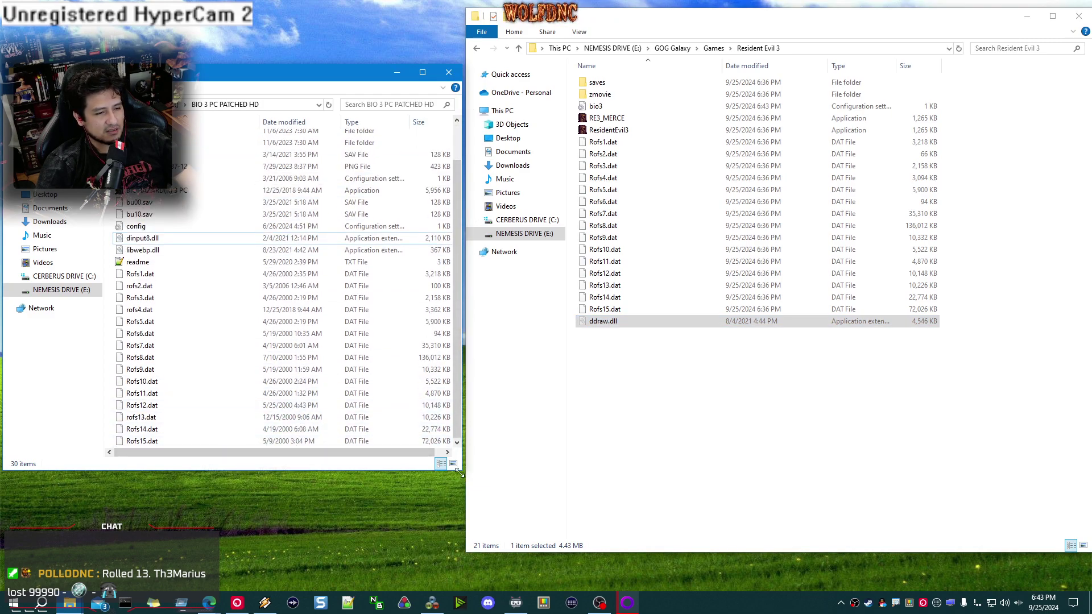
drag(462, 470, 522, 555)
right_click(250, 505)
click(279, 408)
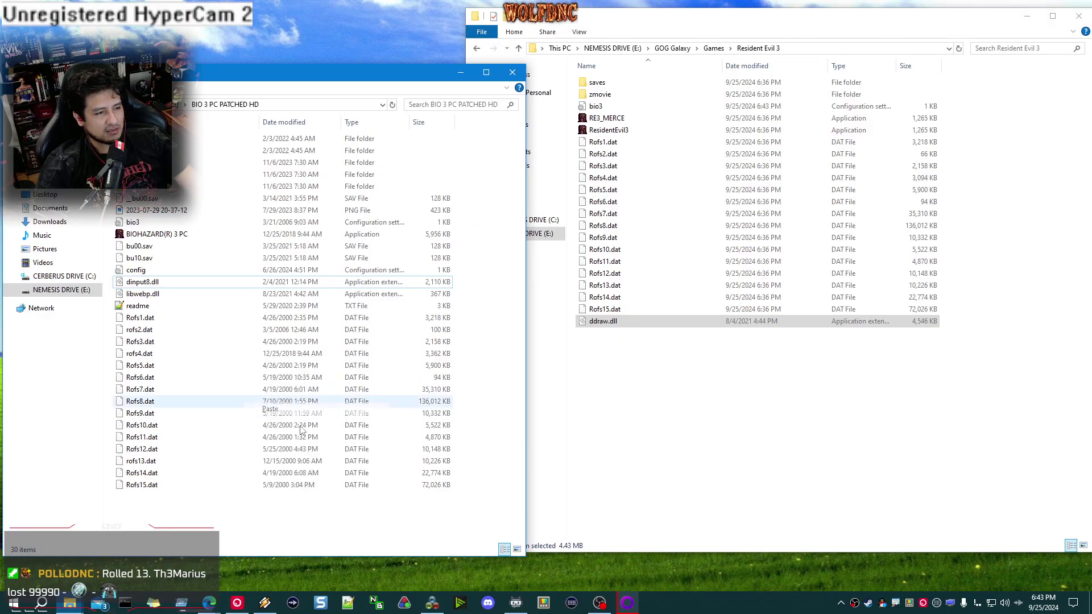
click(847, 447)
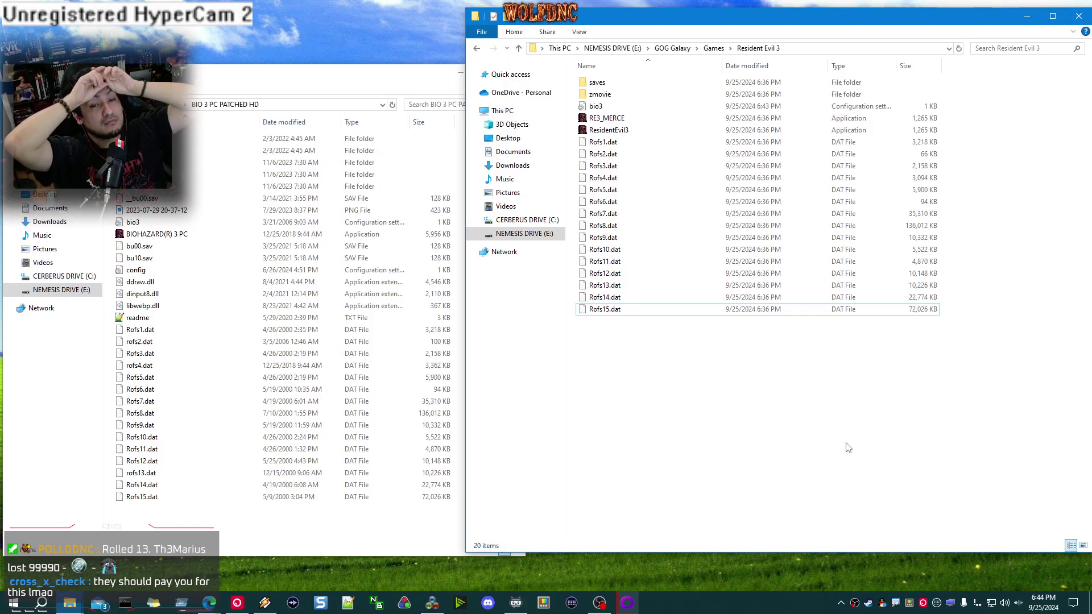
Go back to the RE3 SPANISH folder inside RE3 DIFFERENT LANGUAGES and place its window beside the Resident Evil 3 folder
click(221, 164)
key(BackSpace)
double_click(342, 231)
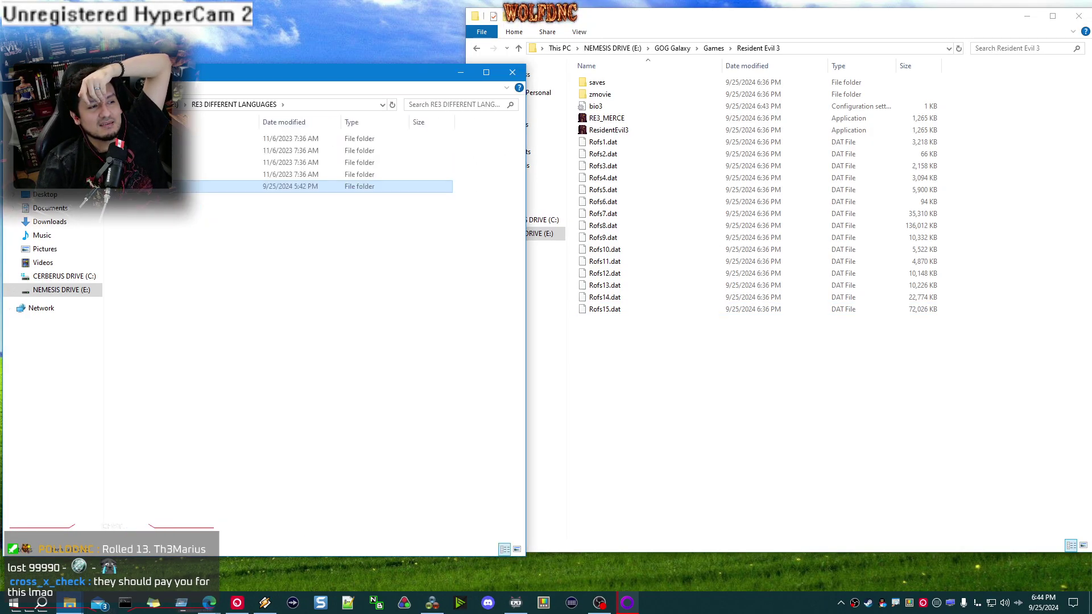
double_click(168, 187)
drag(349, 81, 364, 24)
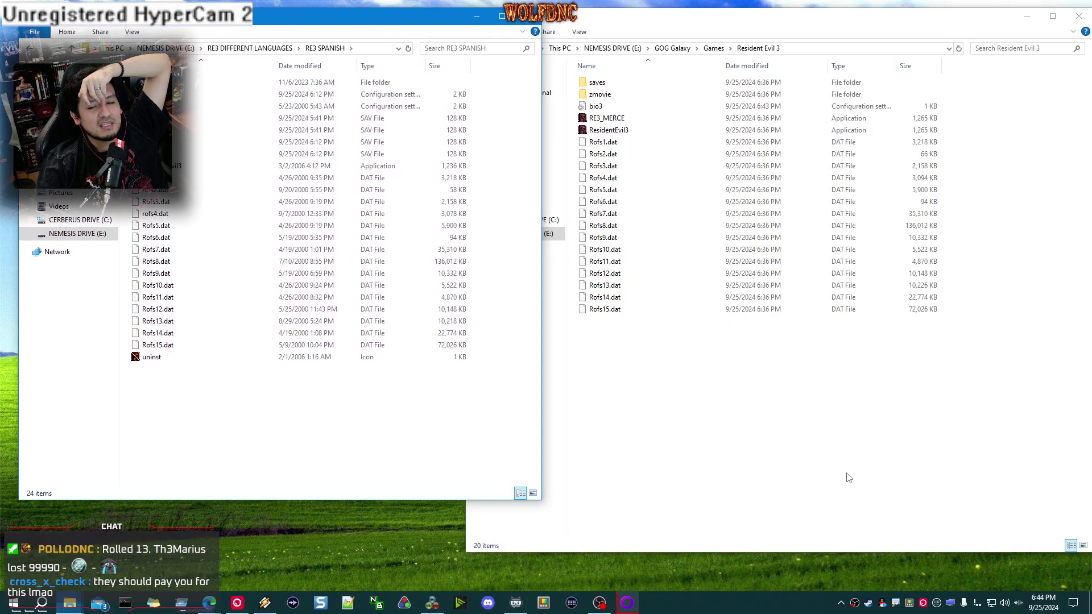
click(816, 457)
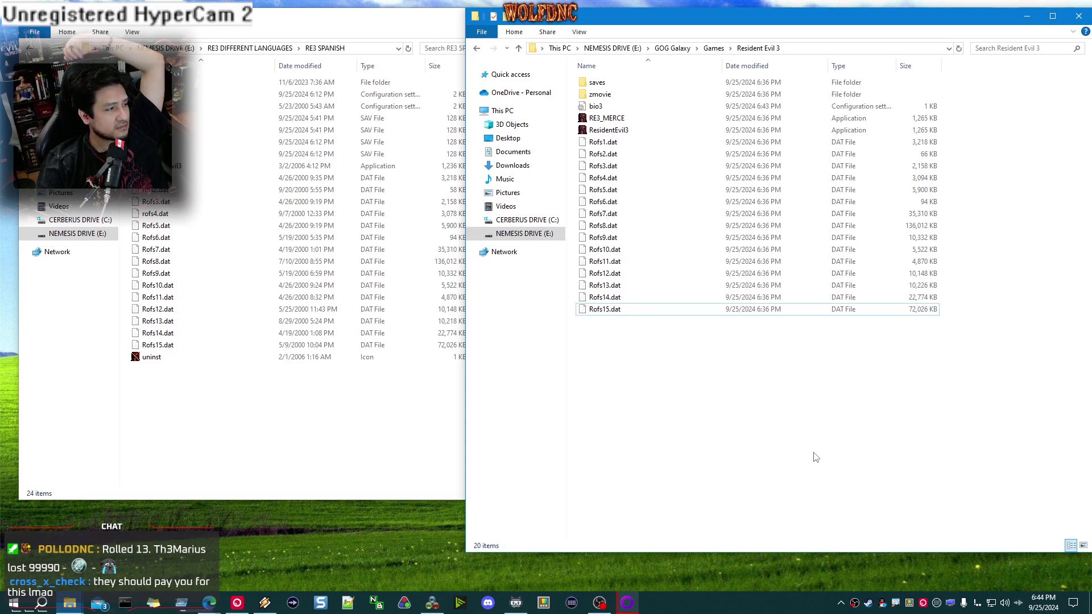
Switch to GOG Galaxy, look over the management options for Resident Evil 3, and minimize it
click(626, 604)
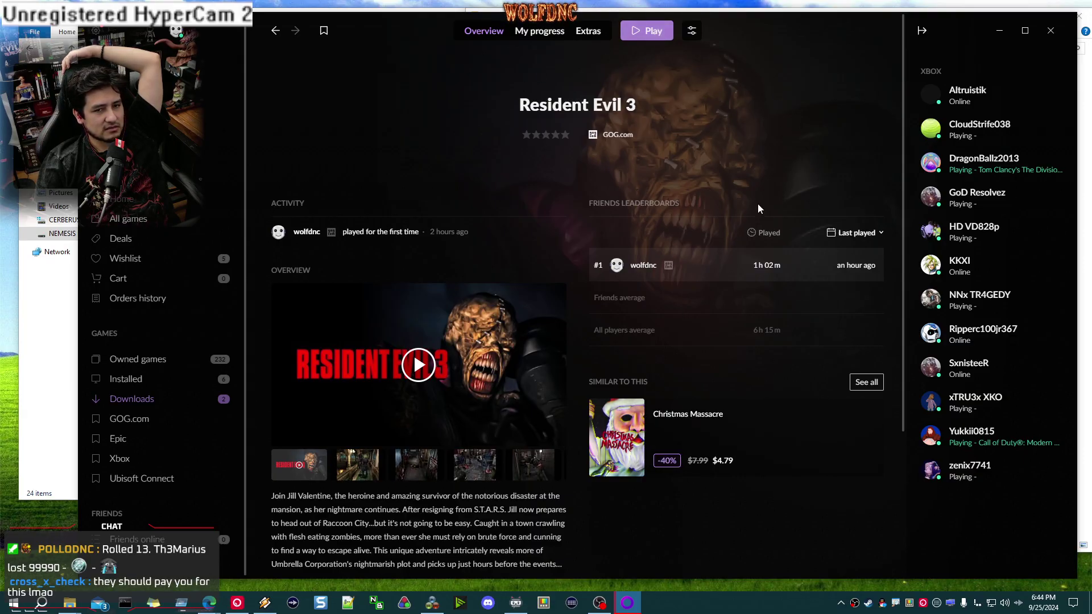
click(697, 37)
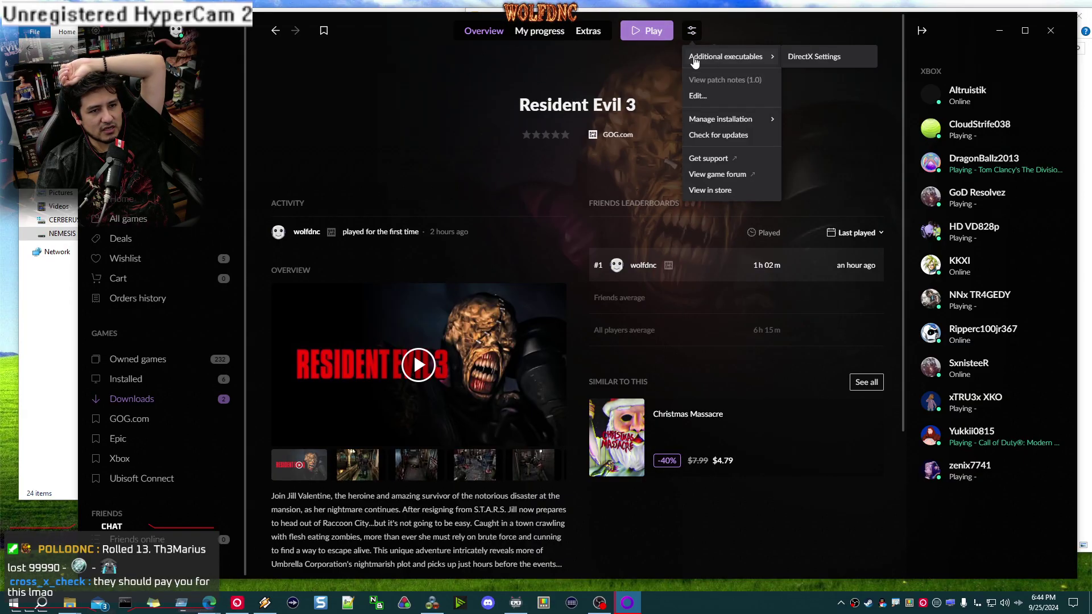
mouse_move(751, 121)
click(479, 125)
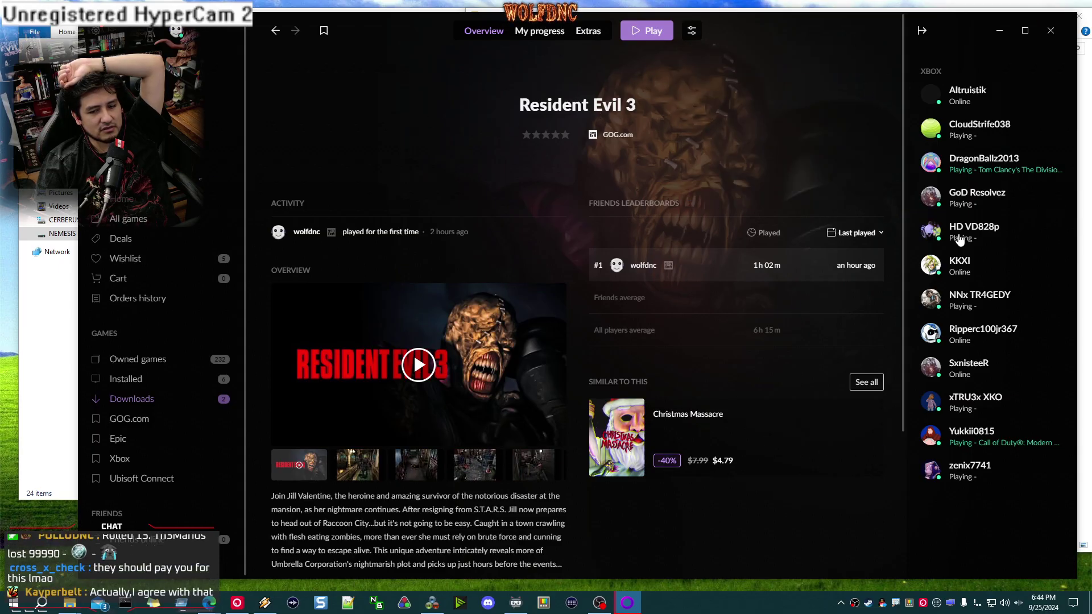
click(999, 31)
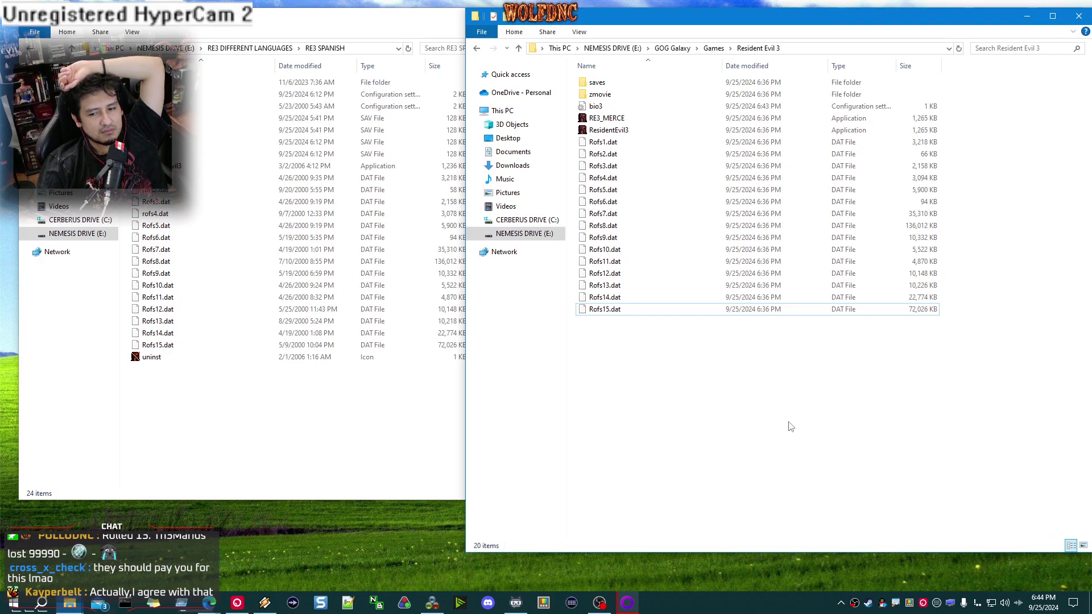
Return to GOG Galaxy and check the installation settings in the Resident Evil 3 configuration, cancelling without changes
key(alt+Tab)
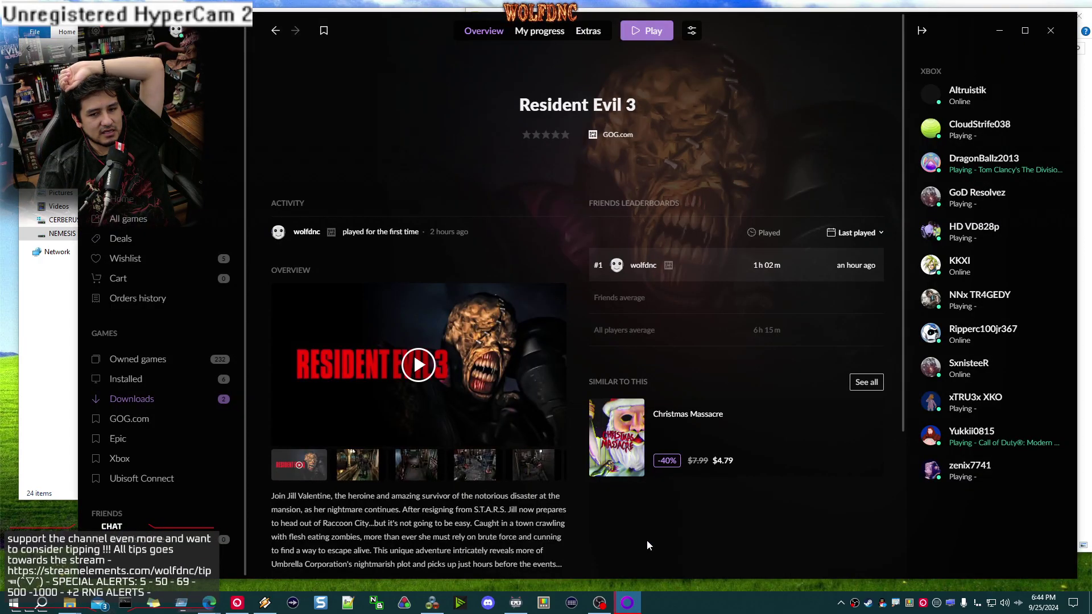
click(693, 32)
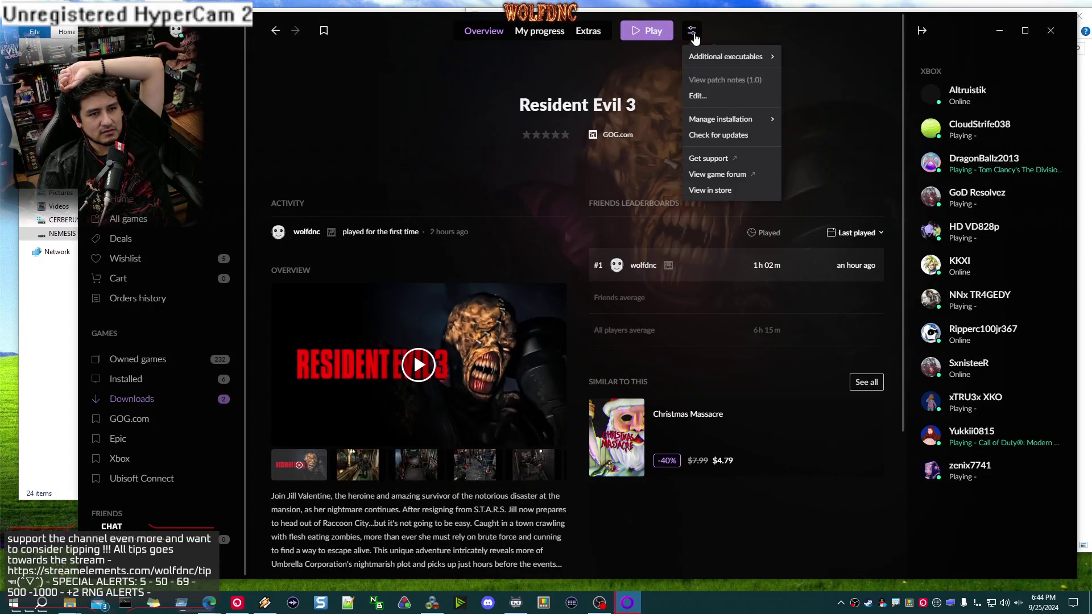
mouse_move(760, 123)
click(806, 119)
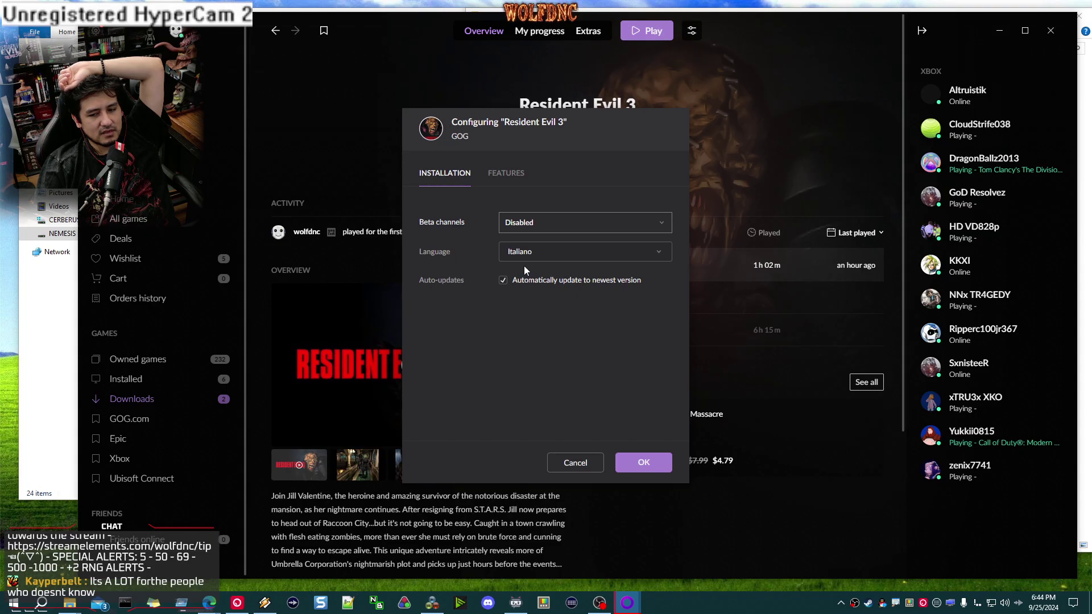
click(581, 462)
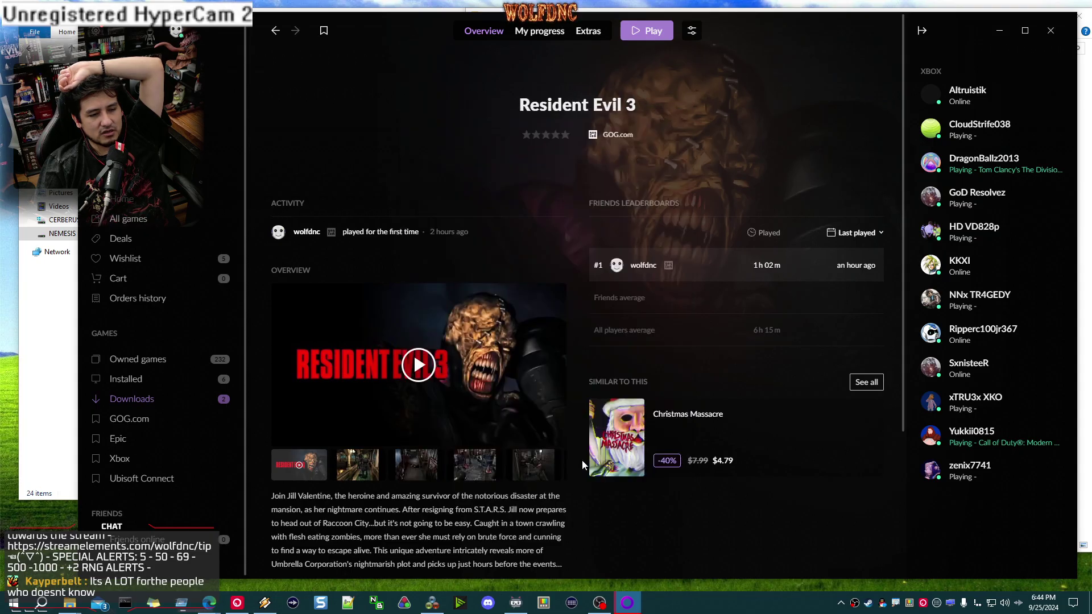
Examine the languages offered in the Resident Evil 3 configuration, cancel it and minimize GOG Galaxy
click(692, 30)
mouse_move(731, 117)
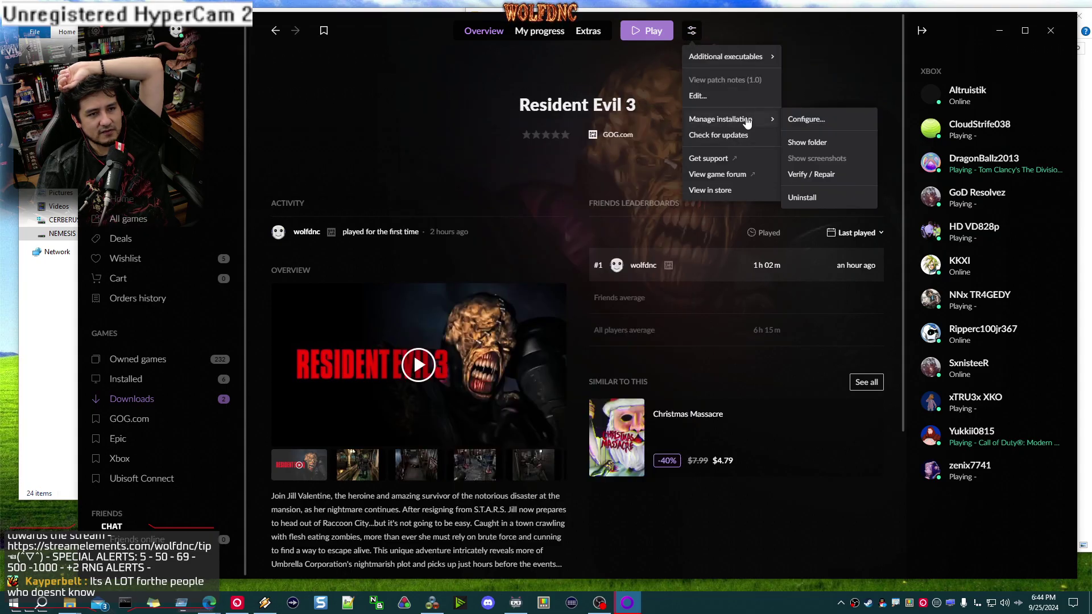
click(822, 120)
click(551, 252)
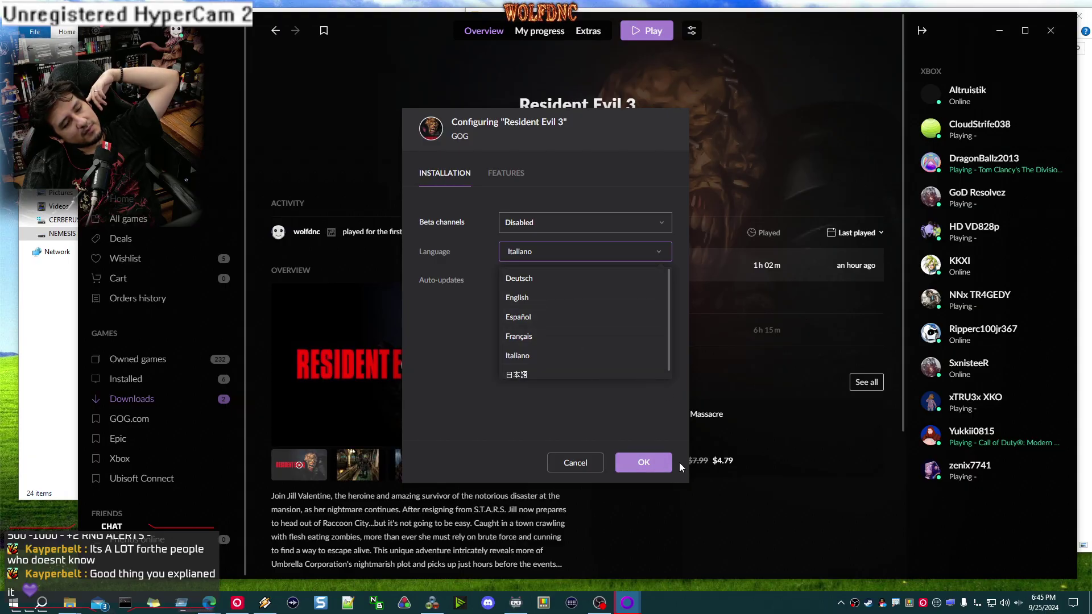
click(589, 467)
click(999, 30)
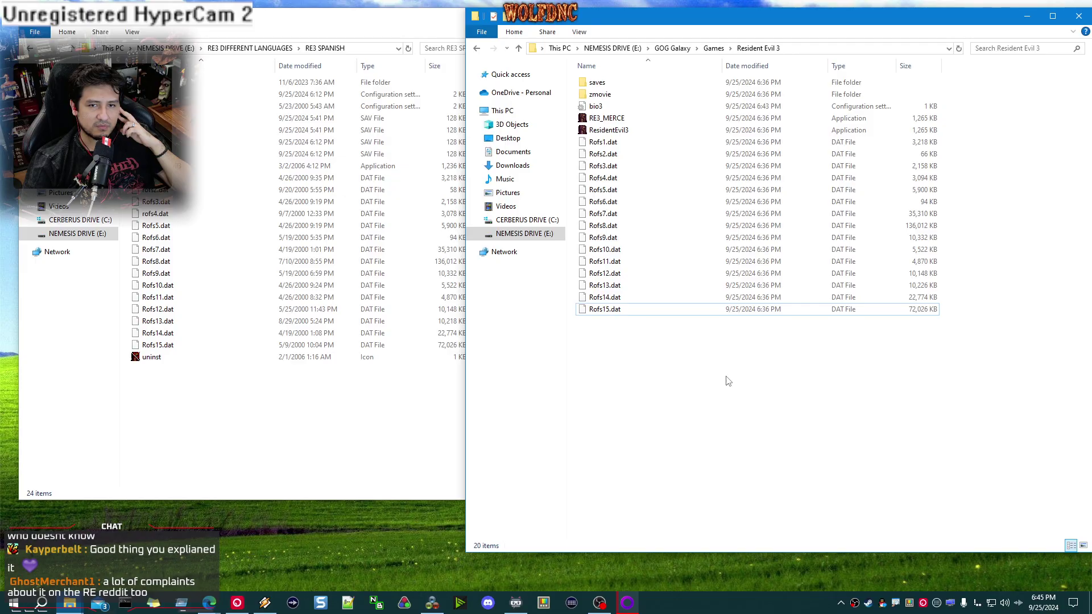
Close the Resident Evil 3 folder, then center the RE3 SPANISH folder window on the desktop and widen it
drag(721, 21, 714, 25)
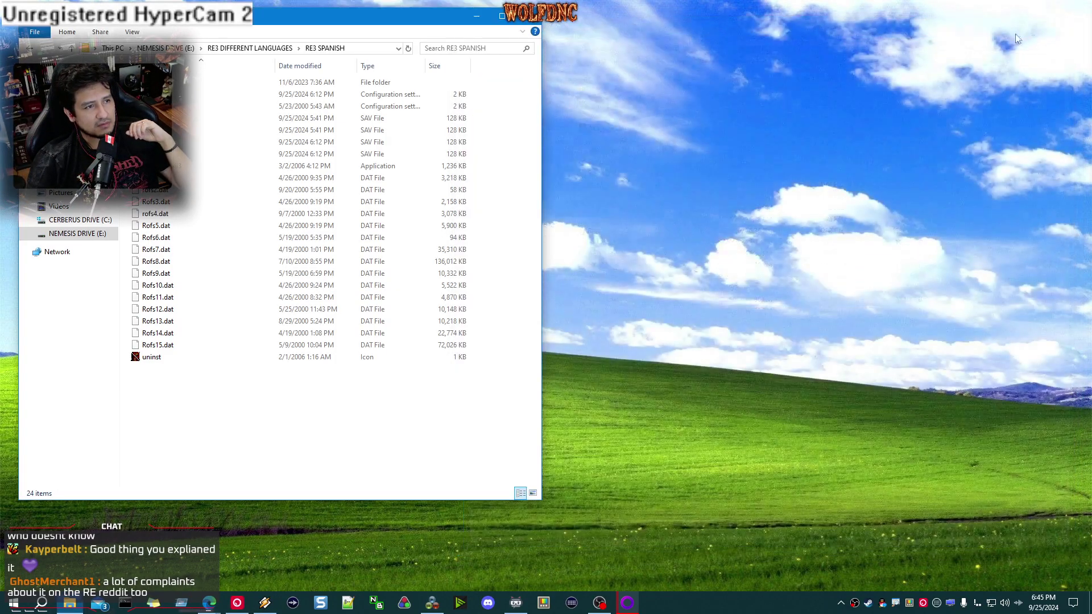
click(1071, 18)
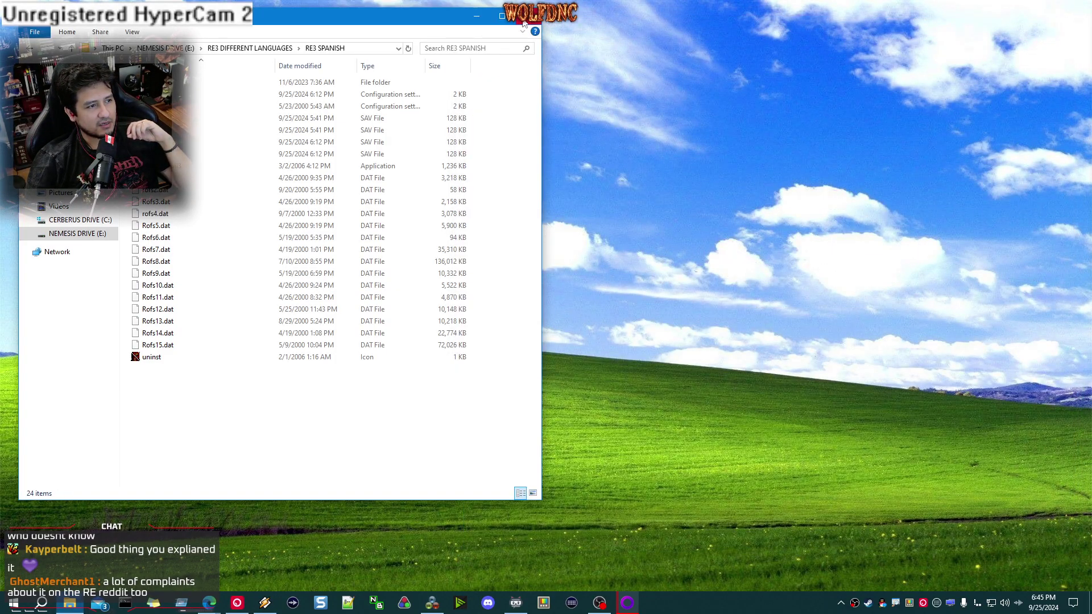
drag(279, 14, 504, 34)
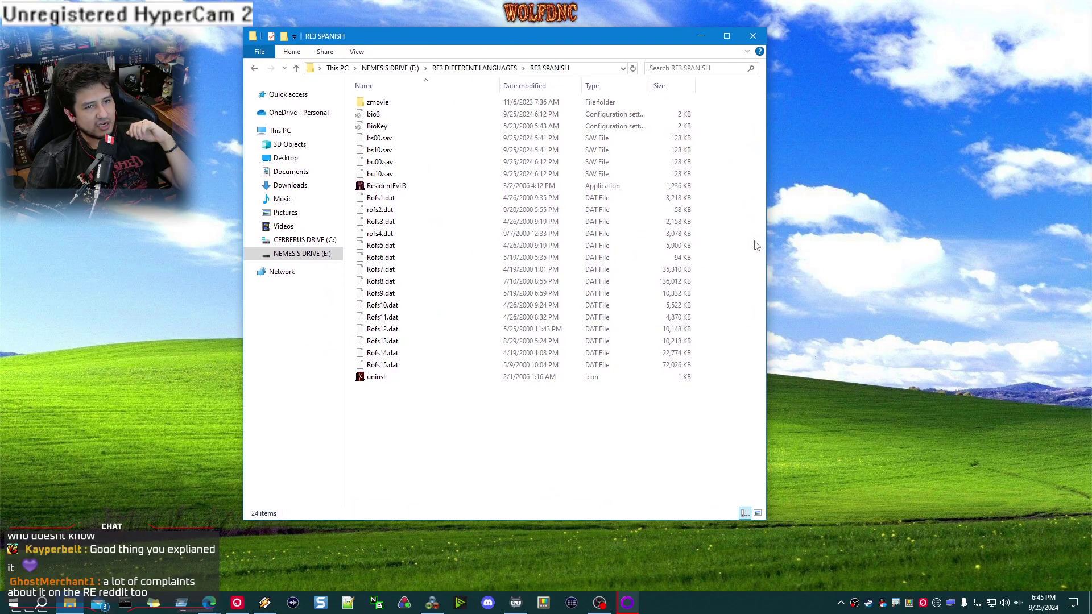
drag(766, 261, 943, 260)
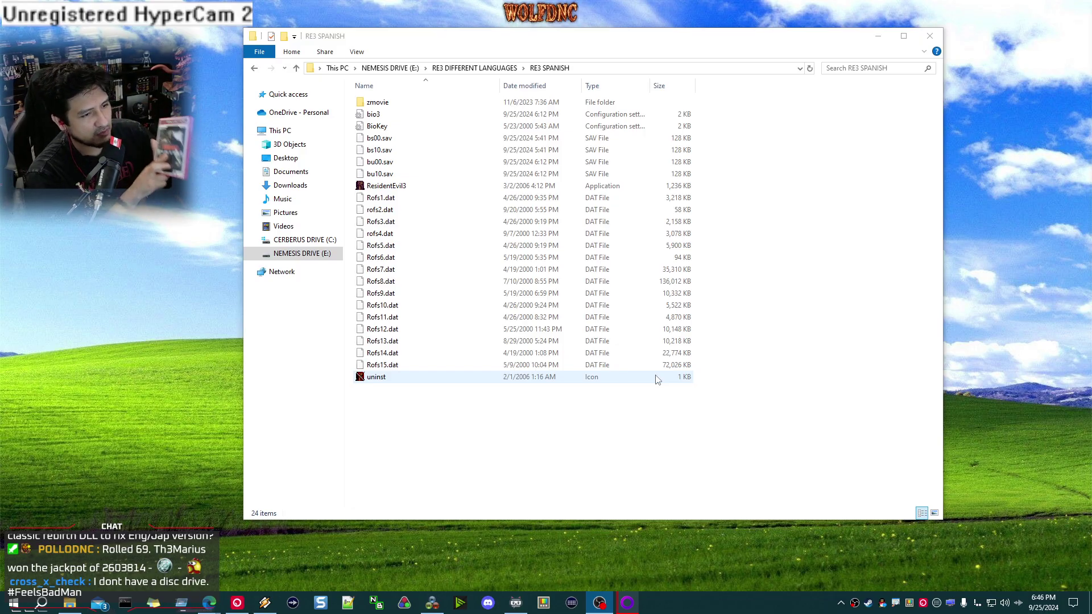
Go up to the RE3 DIFFERENT LANGUAGES folder and look over its French, German, Italian, Russian and Spanish version folders
click(295, 68)
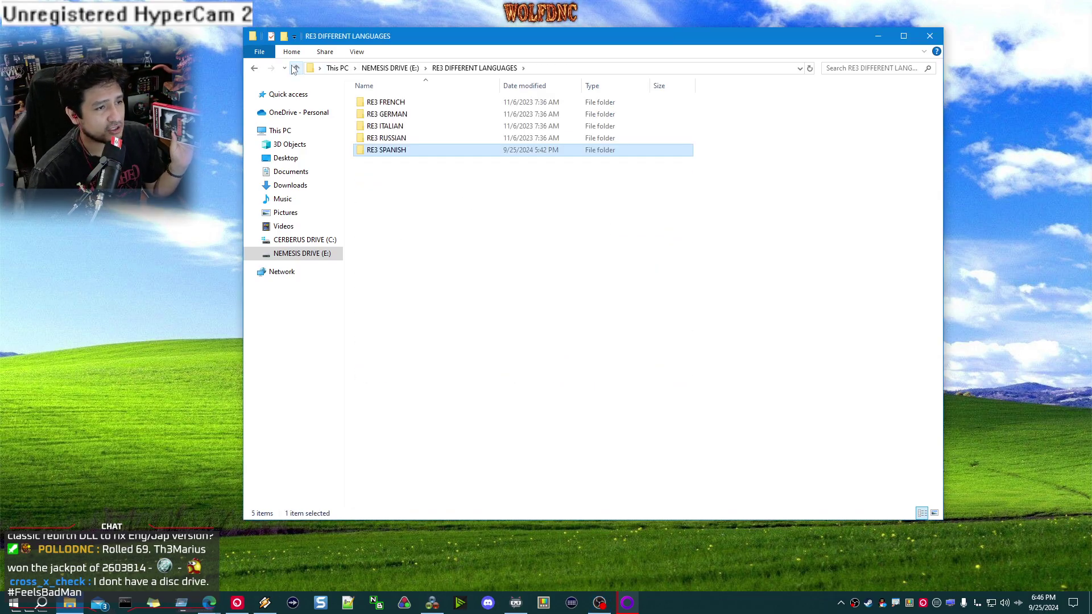
click(398, 102)
click(398, 114)
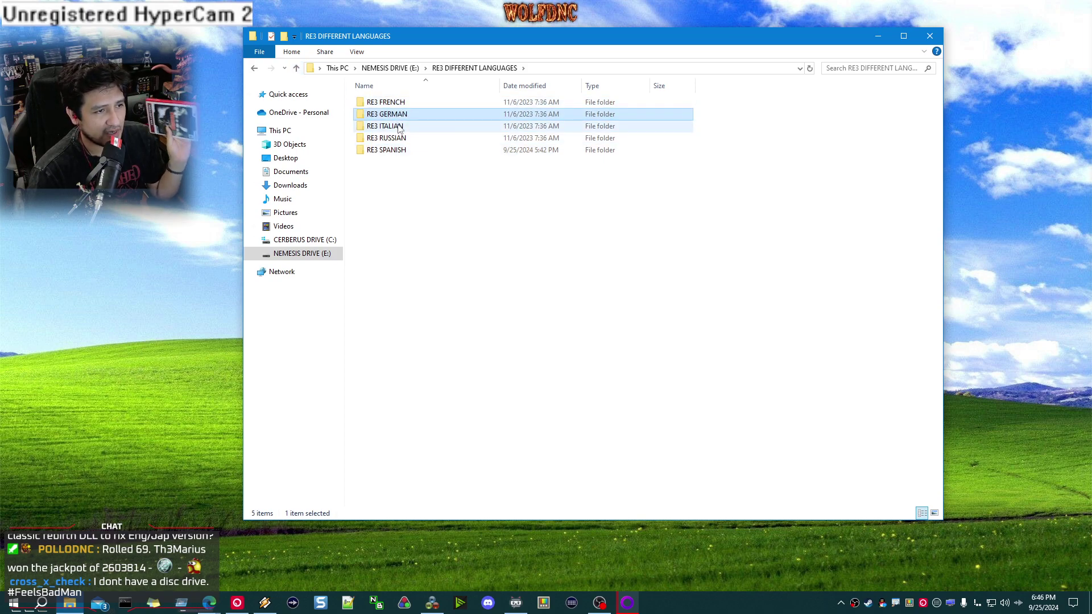
click(402, 126)
click(407, 150)
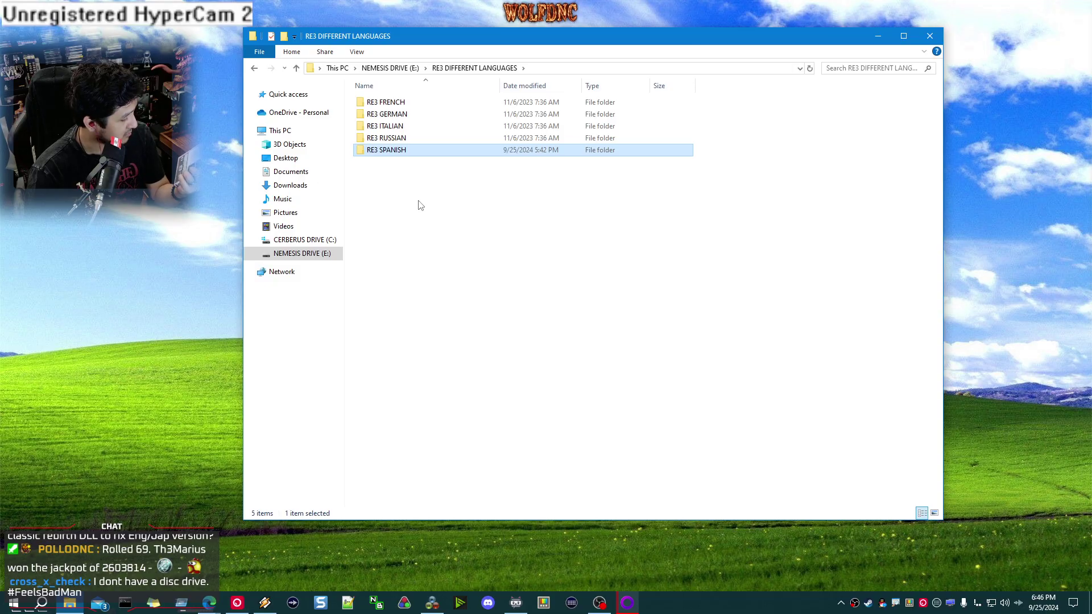
key(r)
key(r)
key(r)
click(411, 151)
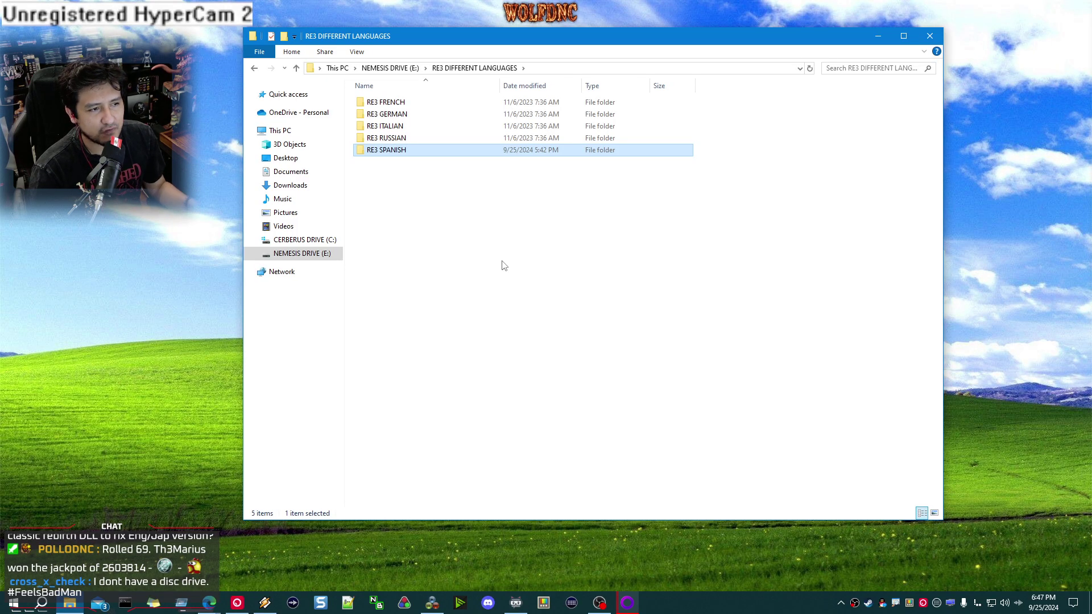
Bring up DXWnd and close it, returning to the RE3 DIFFERENT LANGUAGES folder with no folder selected
click(433, 603)
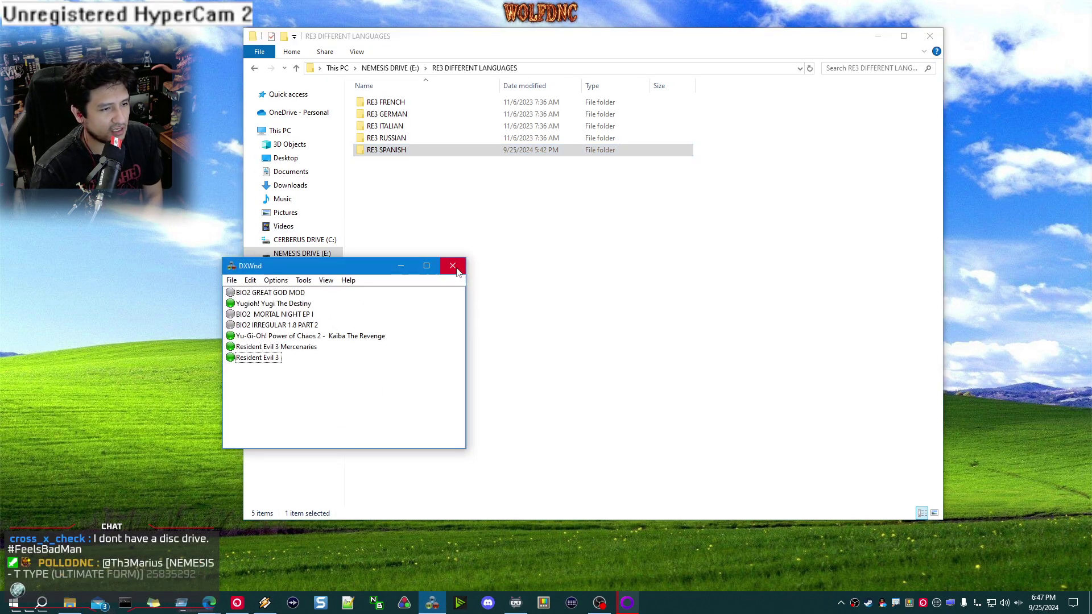
click(455, 262)
click(540, 327)
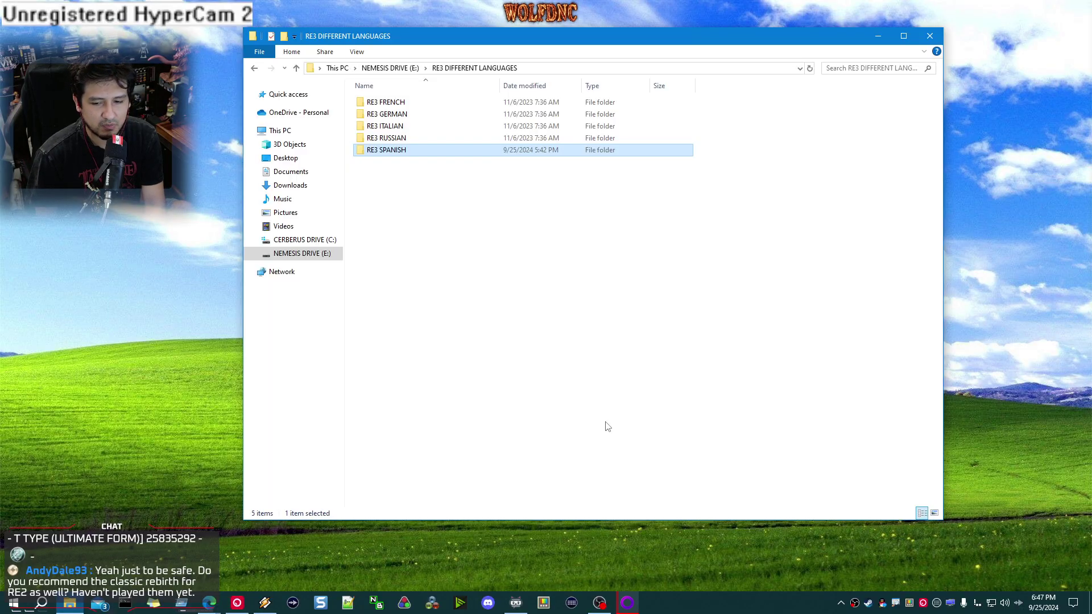
click(473, 257)
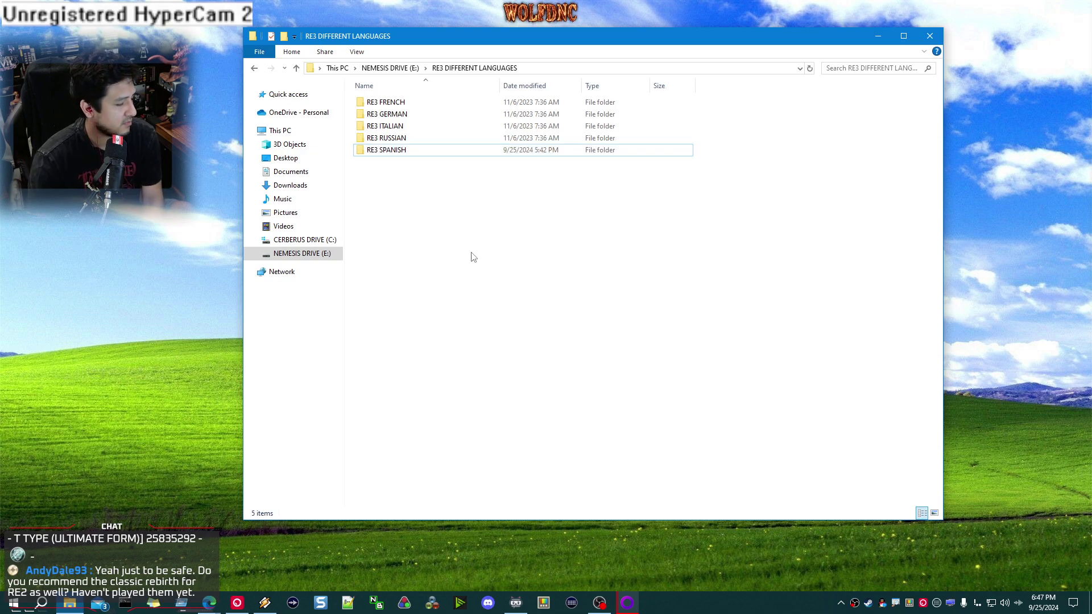